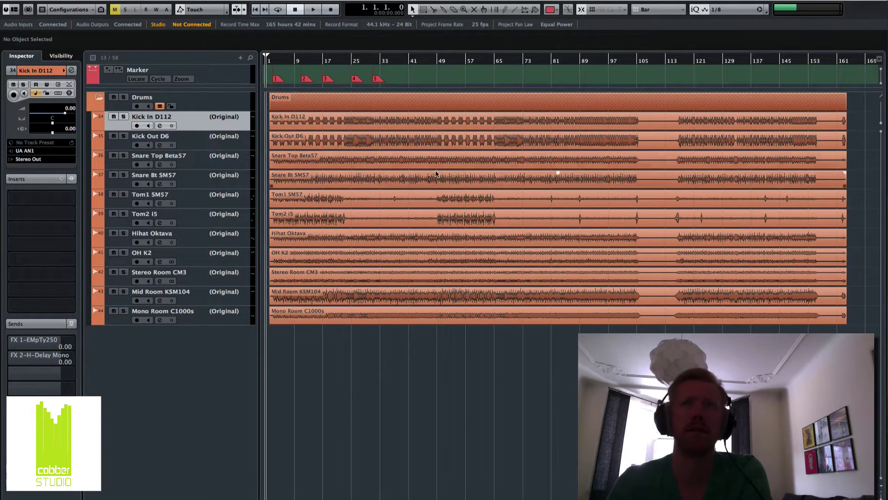
- Switch the drum tracks to the Short version track version and fit the shortened drum events in the timeline
click(236, 116)
click(278, 129)
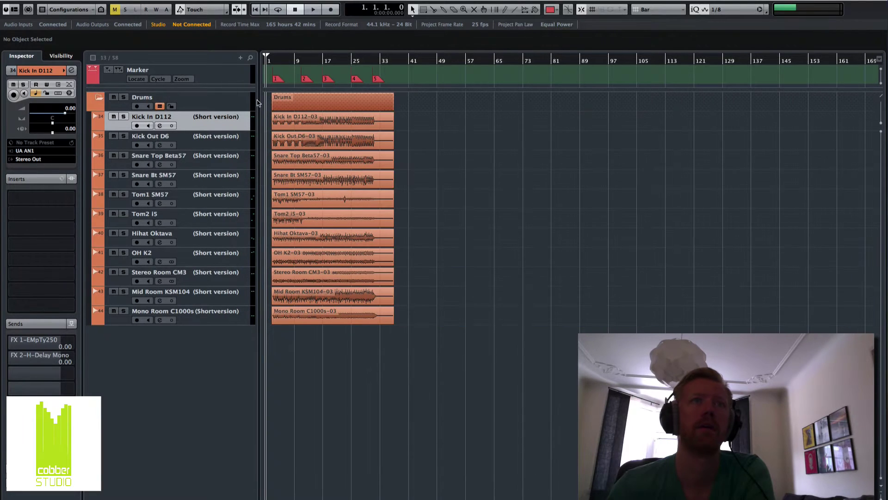
drag(273, 60, 276, 87)
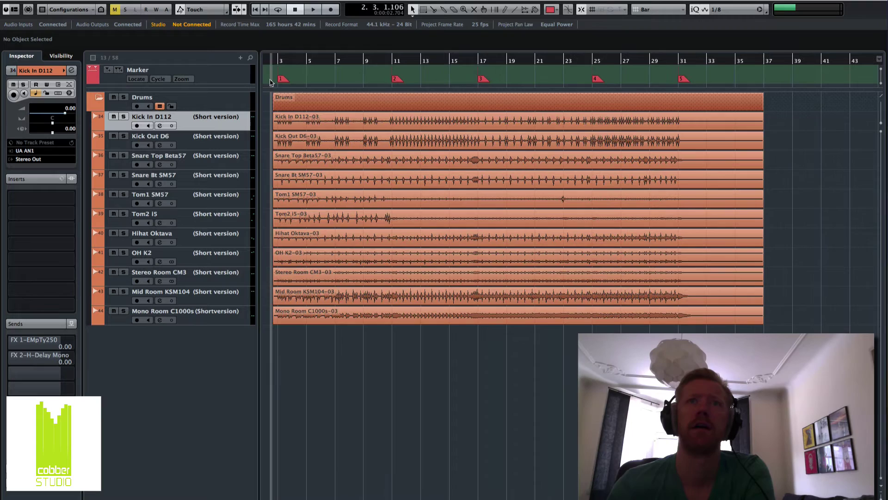
- Solo the Drums folder and play the drums from bar 3
click(678, 62)
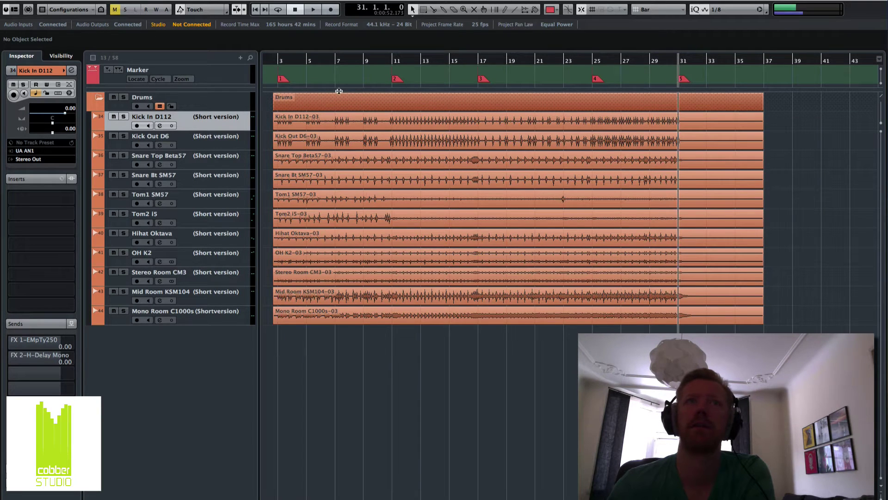
click(275, 62)
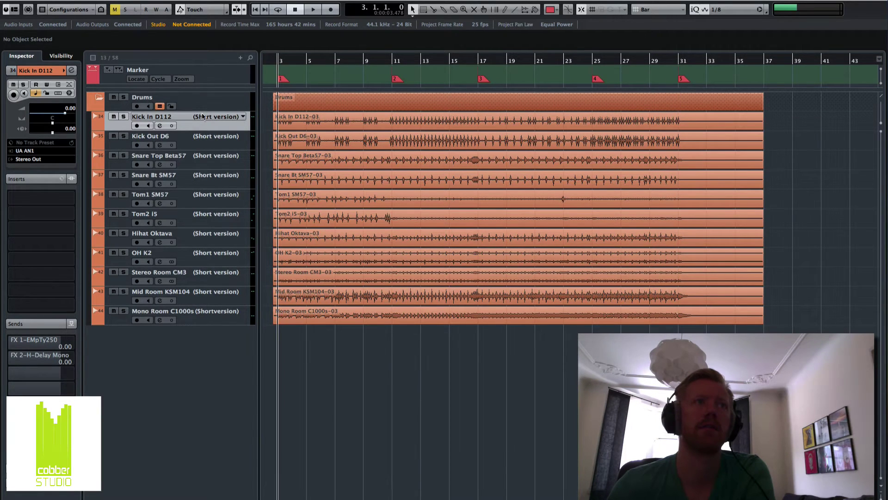
click(124, 97)
key(space)
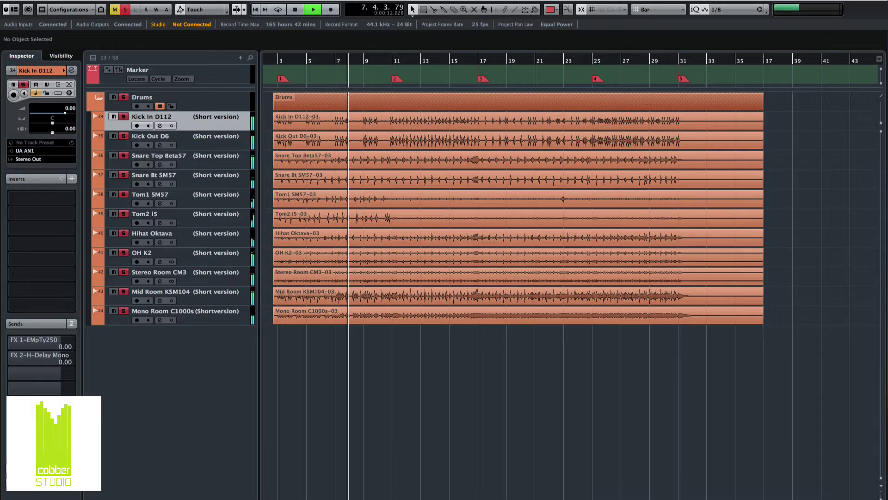
- Show the MixConsole full screen with taller faders to check the drum channel levels, and close it again
key(F3)
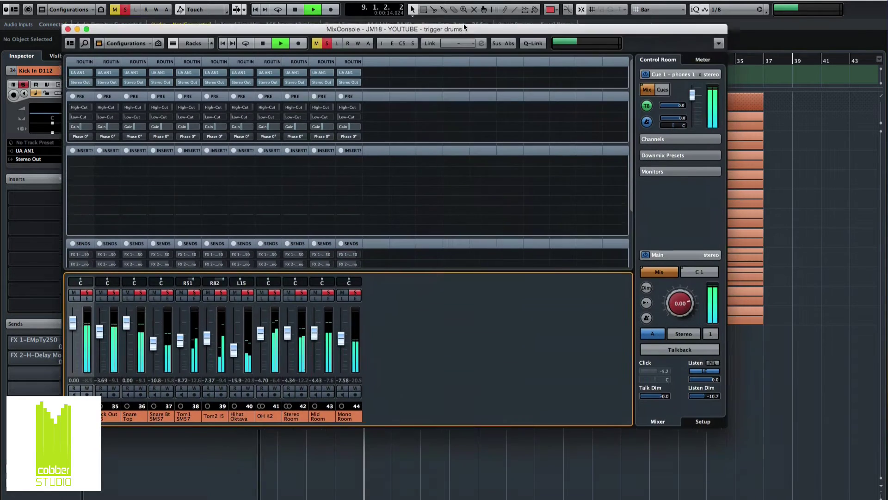
drag(465, 27, 492, 54)
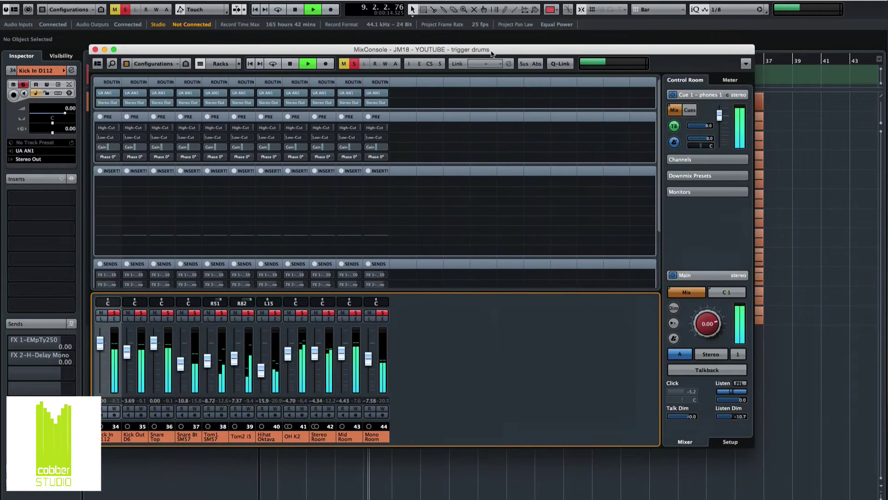
click(114, 50)
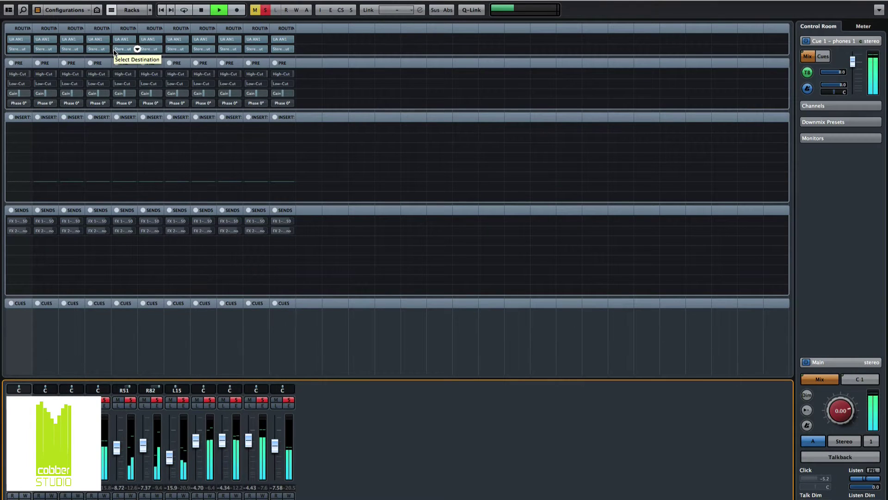
drag(356, 380, 351, 319)
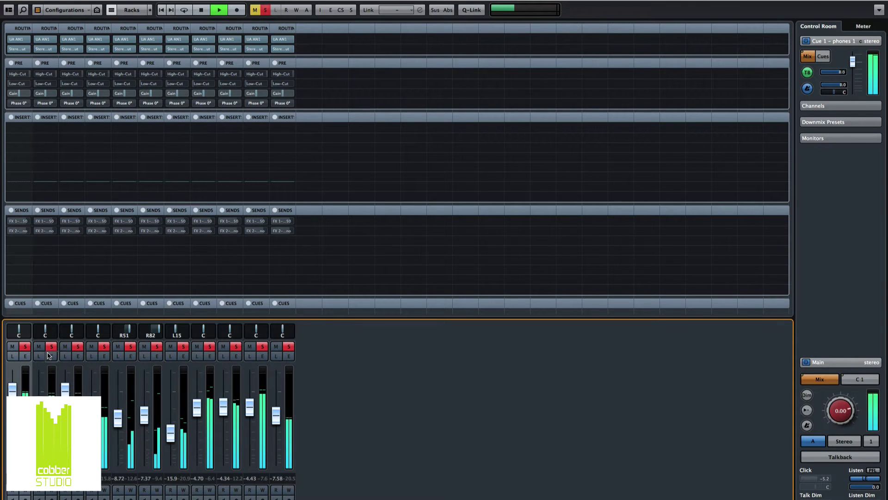
key(F3)
- Unsolo the Drums folder, check the Snare Top Beta57 and Tom1 SM57 tracks with solo during playback, and stop playback
click(123, 97)
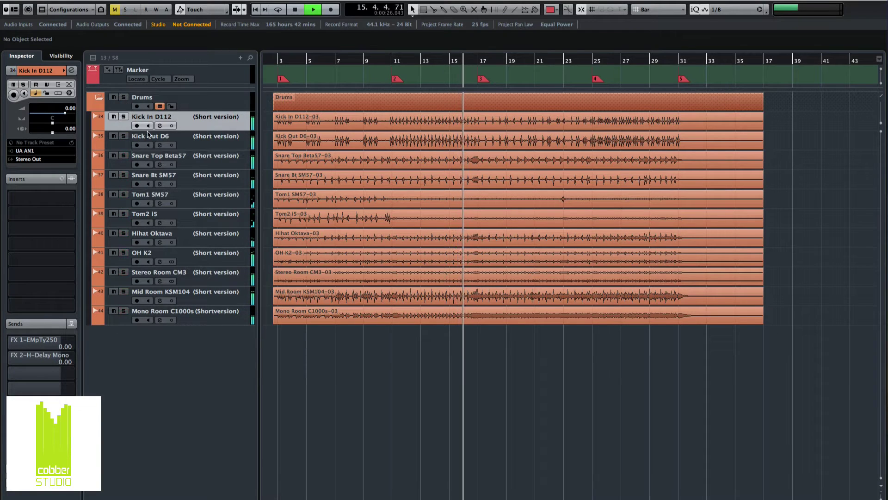
click(124, 156)
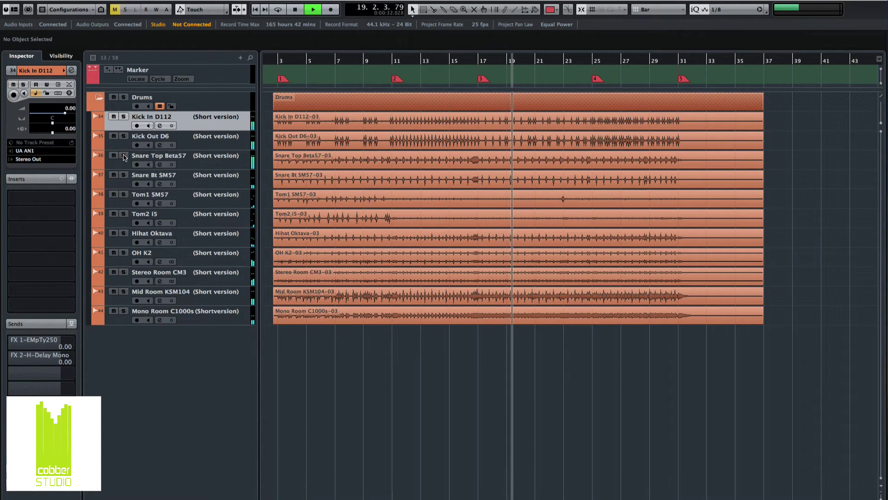
click(124, 195)
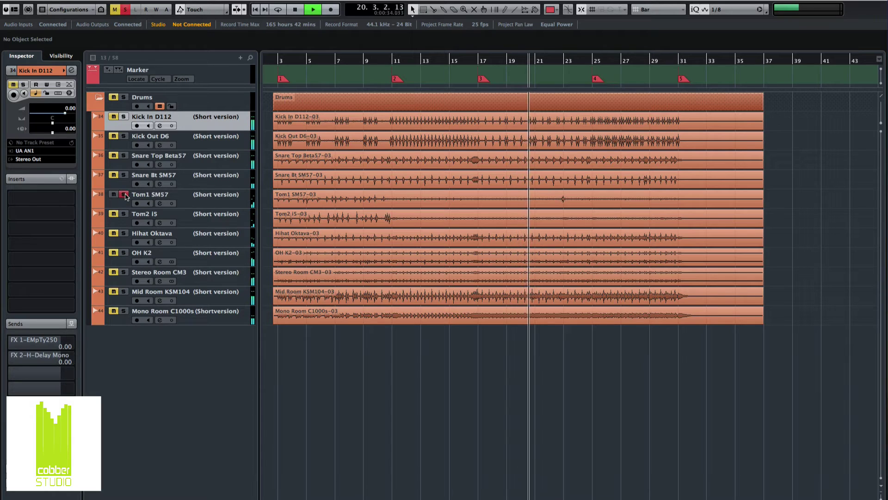
click(124, 195)
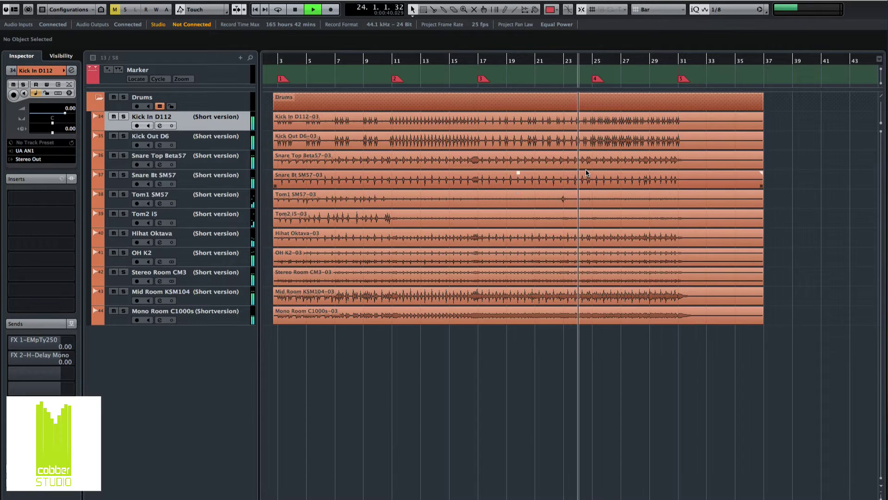
key(space)
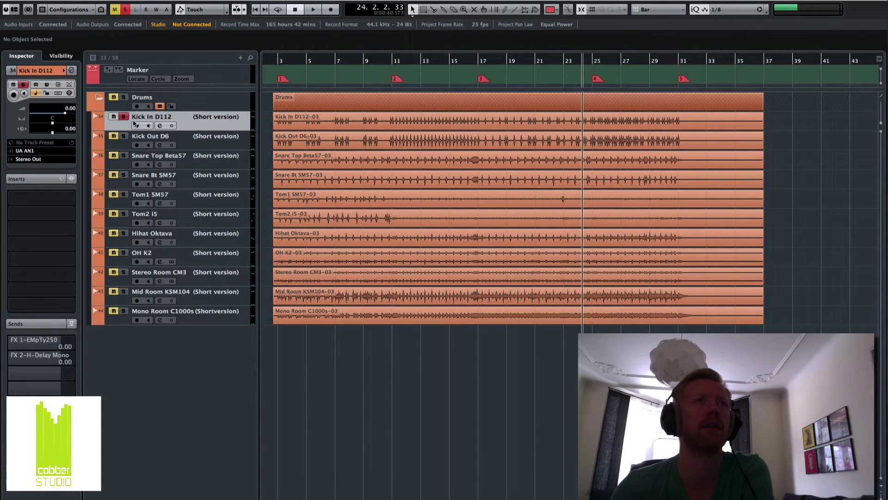
- Point out the Kick In D112, Snare Top Beta57 and Tom1 SM57 tracks by toggling their solo one after another
key(s)
click(124, 156)
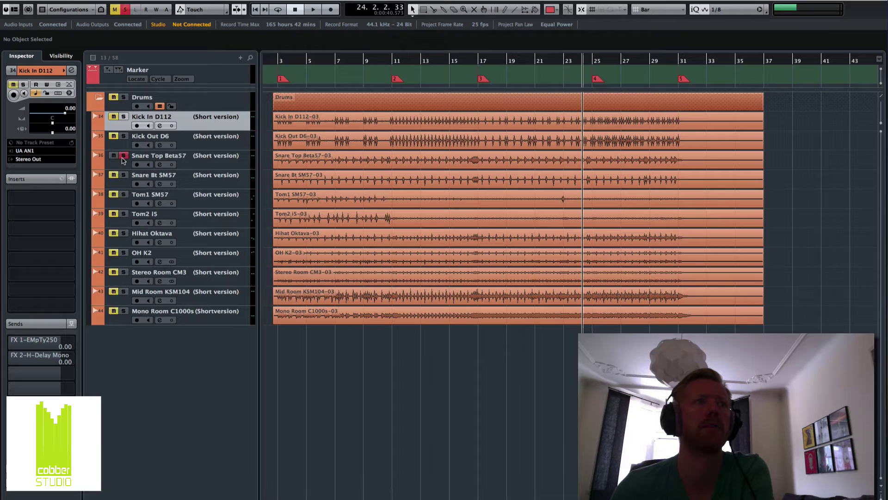
click(124, 156)
click(123, 194)
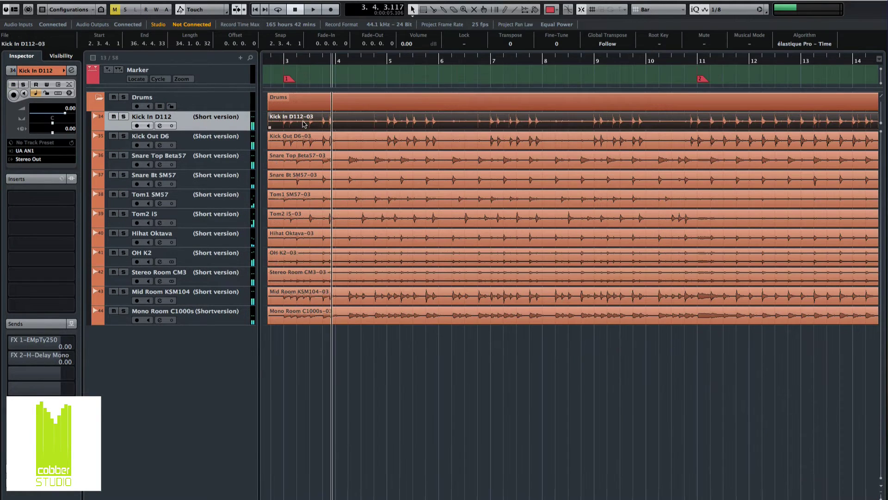
- Open the Kick In D112-03 event for hitpoint editing and show bars 3 to 7 in detail
double_click(304, 124)
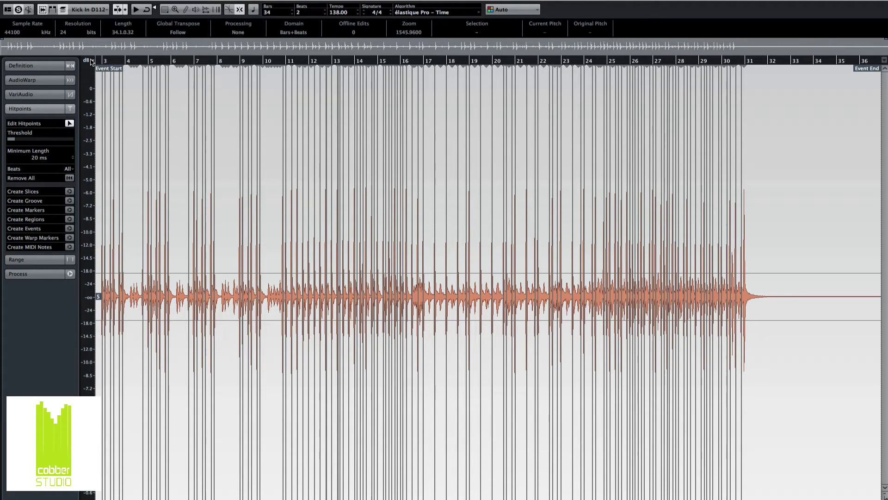
drag(91, 60, 93, 78)
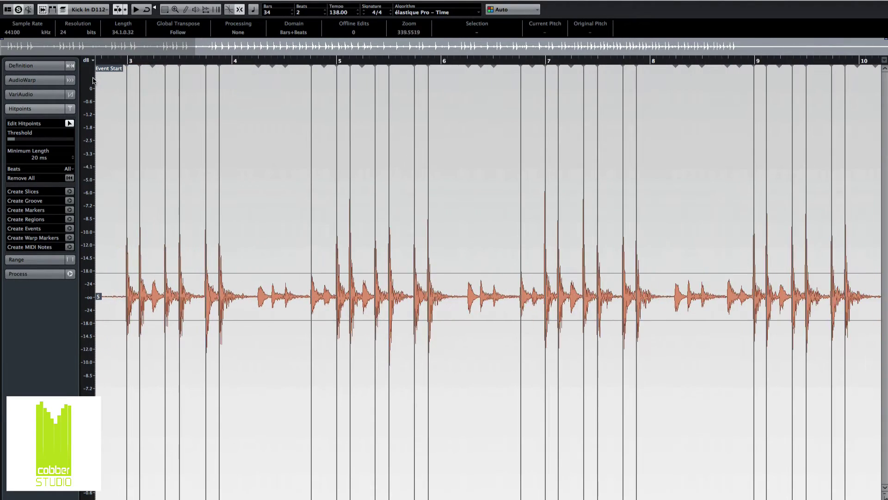
key(h)
key(h)
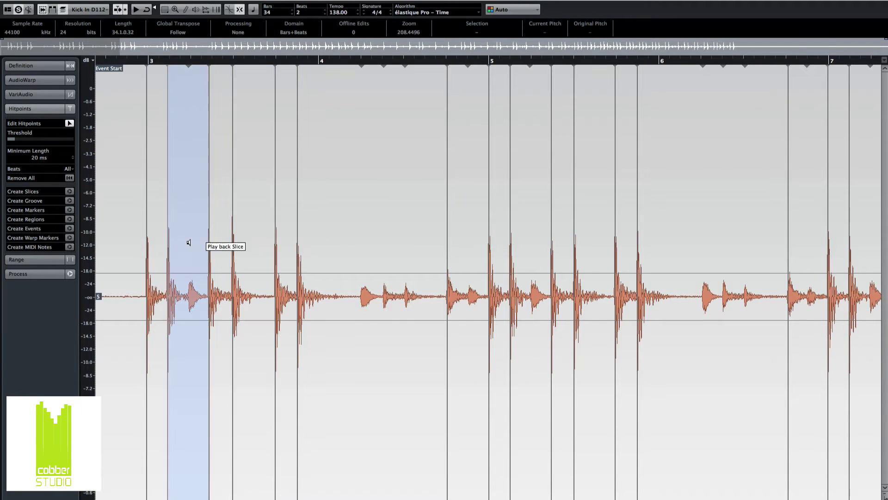
- Raise the hitpoint threshold just above the quiet bleed between the kick hits and check the hitpoints up to bar 17
drag(14, 140, 17, 141)
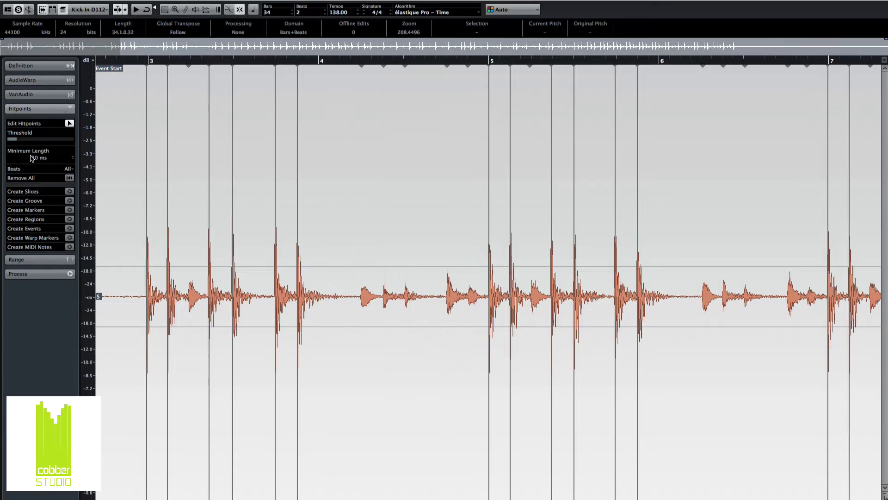
drag(18, 141, 19, 142)
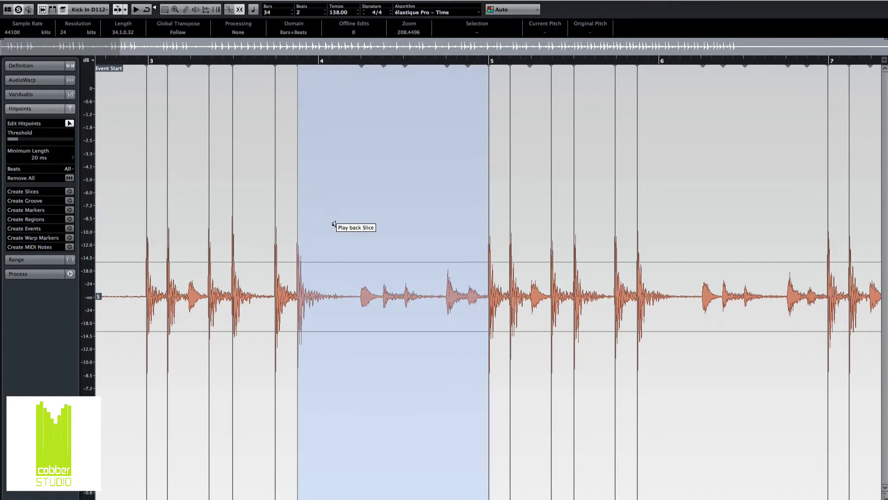
scroll(372, 246, right, 10)
scroll(373, 244, right, 12)
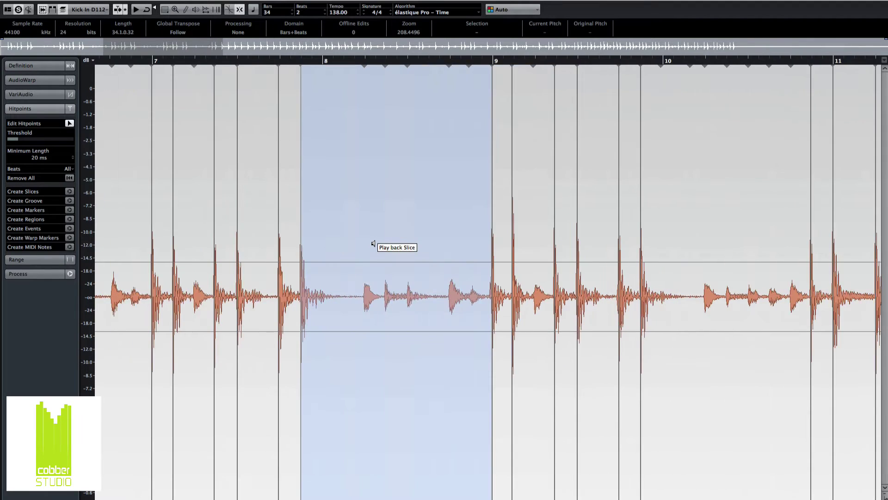
scroll(373, 243, right, 8)
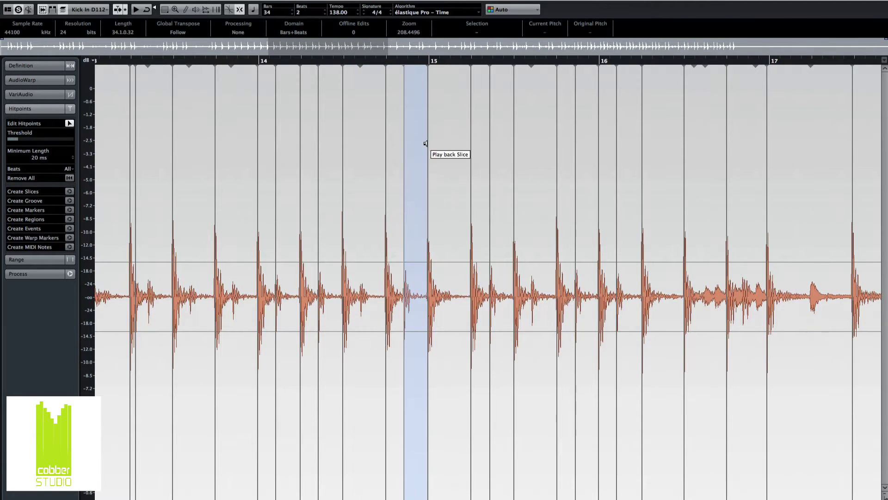
scroll(355, 64, right, 3)
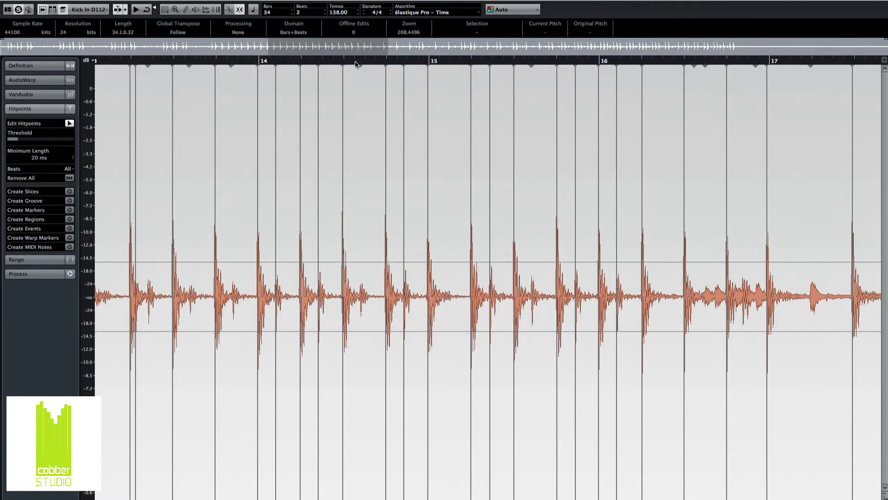
- Audition the kick around bars 13 and 14 and disable the extra hitpoint right after the beat 2 kick in bar 13
click(294, 65)
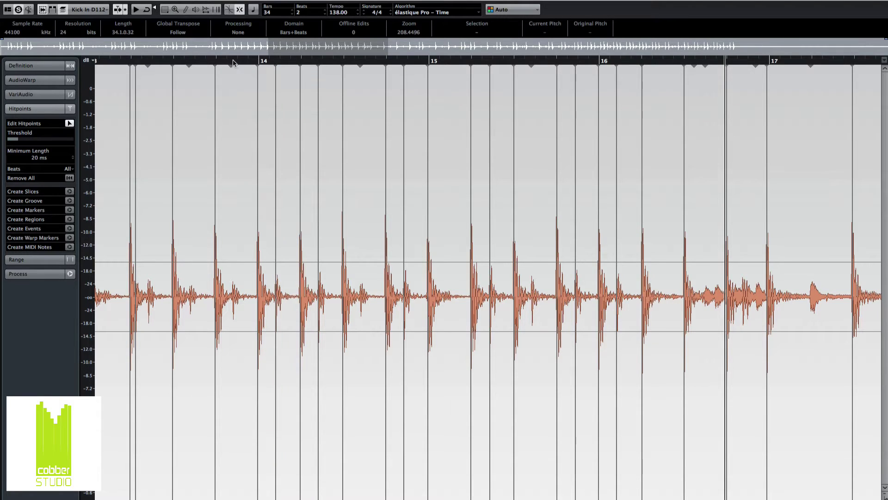
click(247, 63)
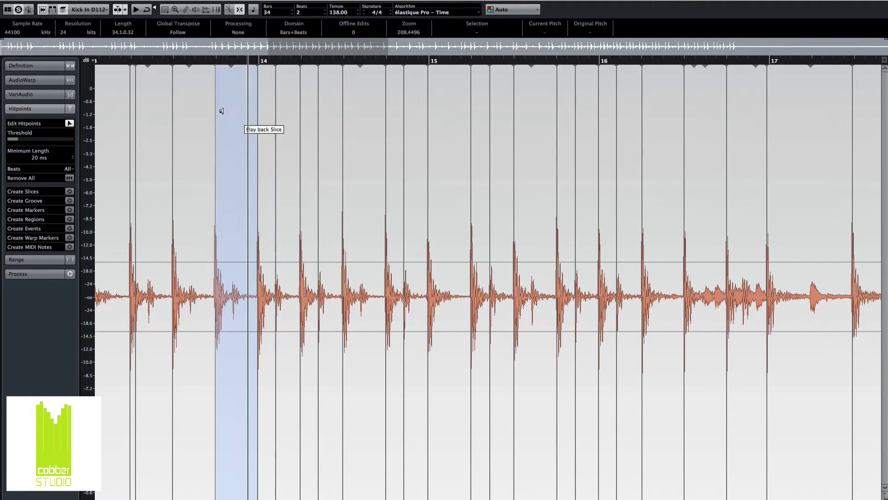
click(166, 61)
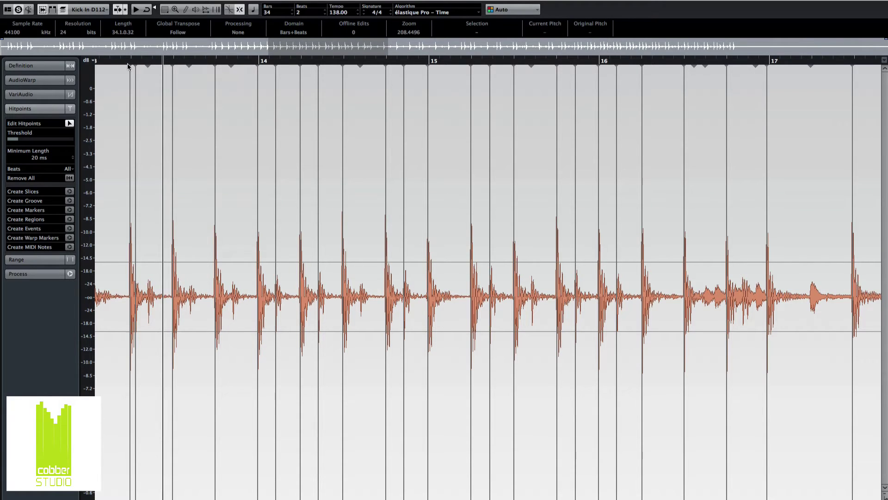
click(118, 85)
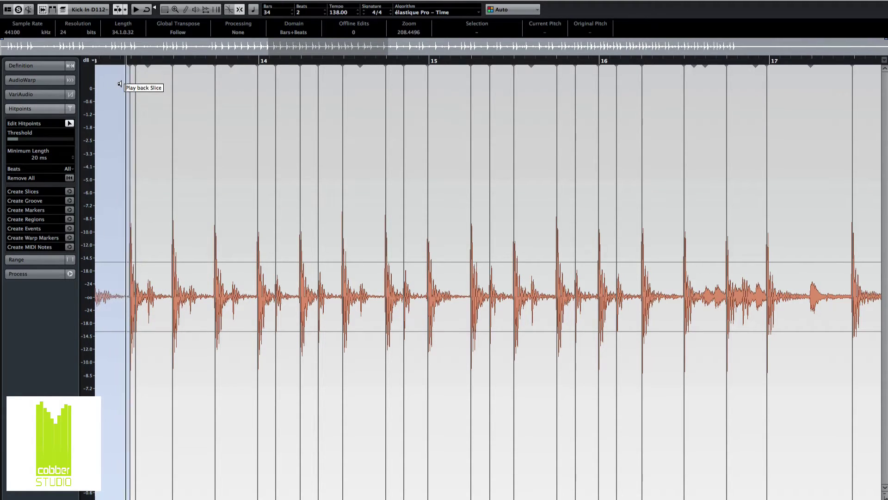
click(135, 66)
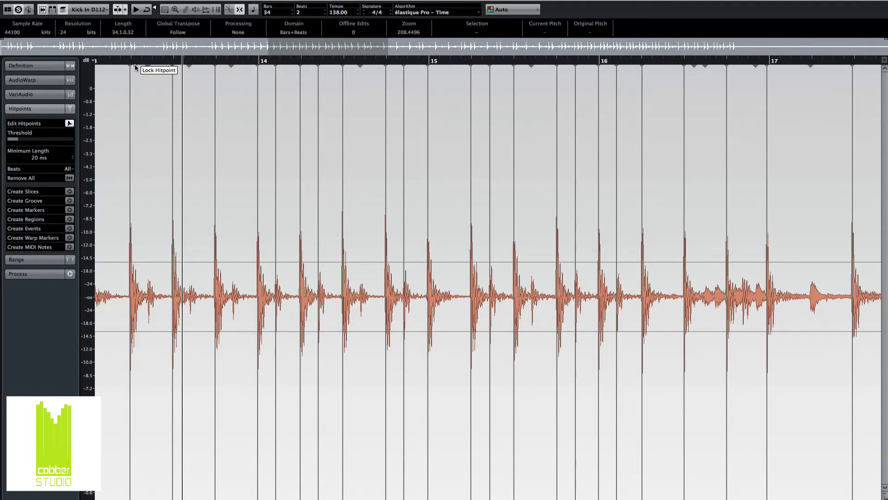
- Disable the false hitpoint between beats 1 and 2 of bar 14 and raise the hitpoint threshold slightly
key(space)
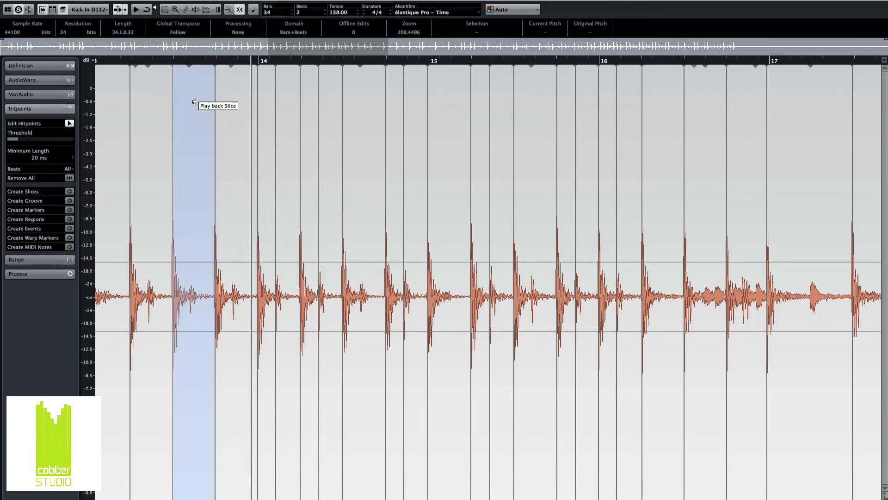
click(275, 66)
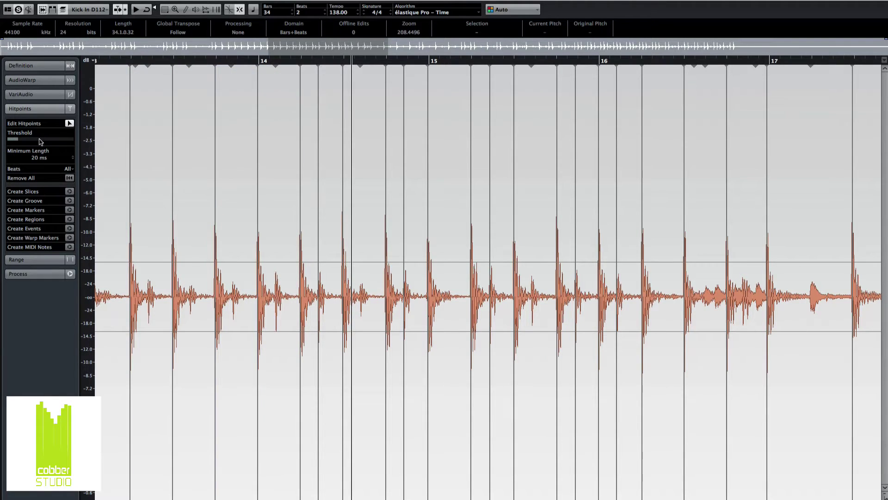
drag(18, 141, 21, 141)
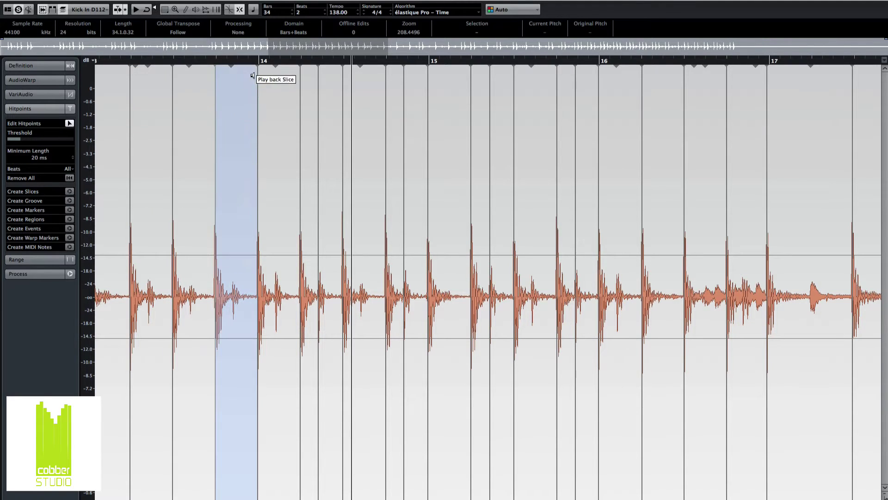
- Audition bar 14 and disable the false hitpoint between beats 2 and 3
click(265, 61)
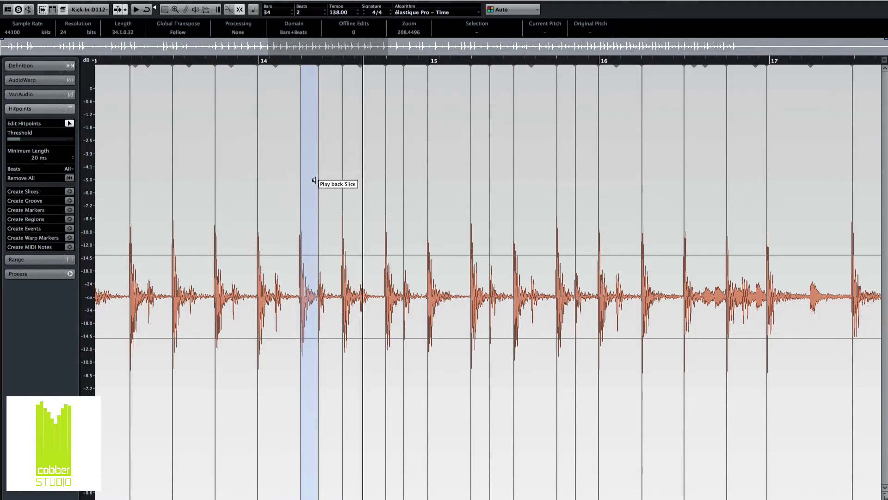
click(318, 67)
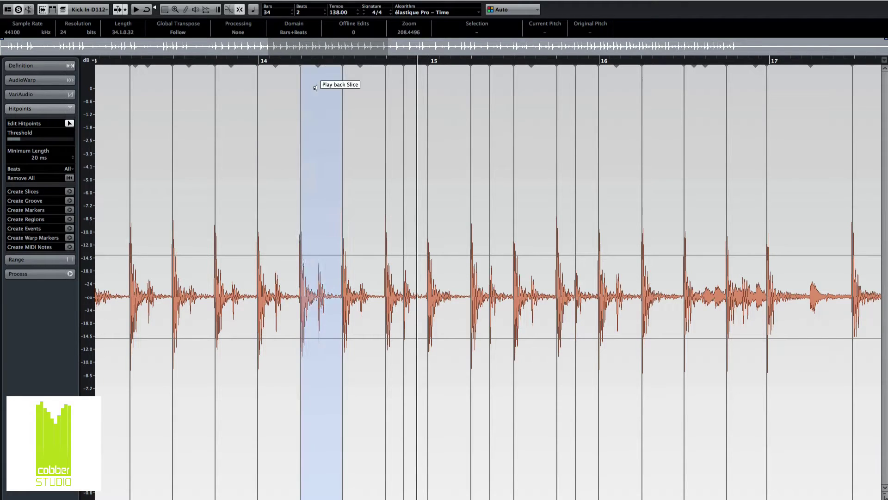
click(336, 61)
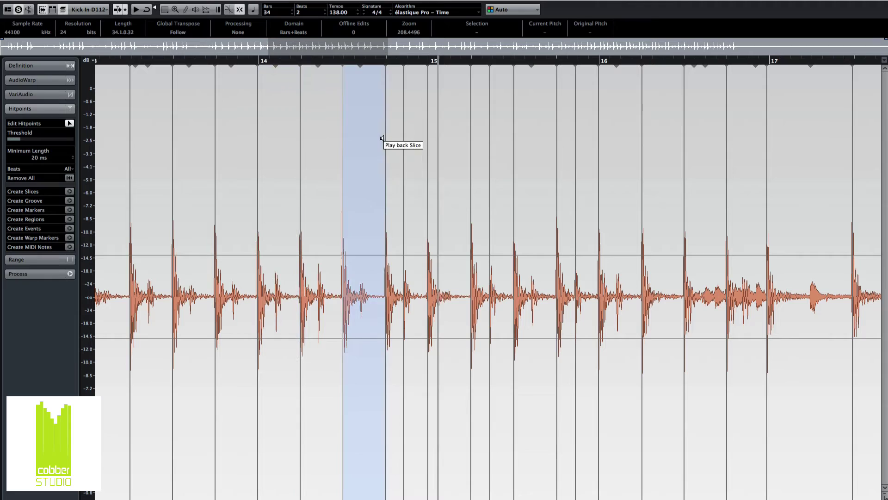
- Disable the false hitpoints right after the beat 4 kick in bar 14 and after the beat 2 and beat 4 kicks in bar 15
click(408, 68)
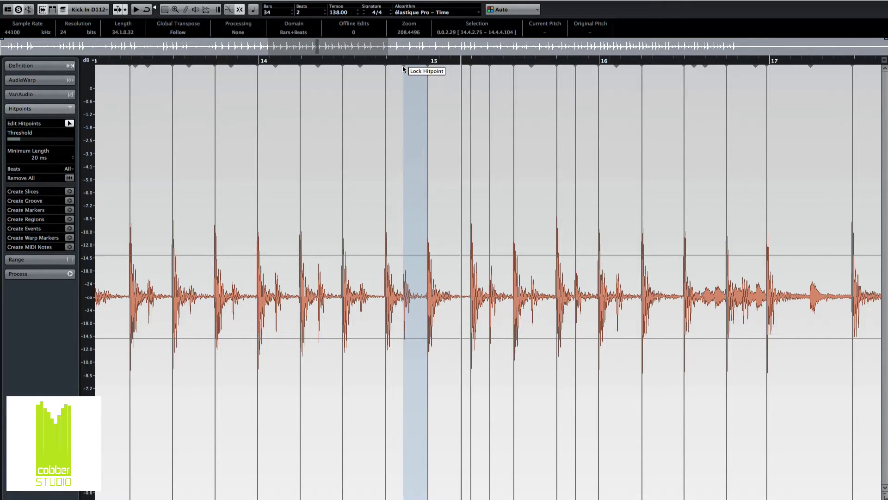
click(490, 66)
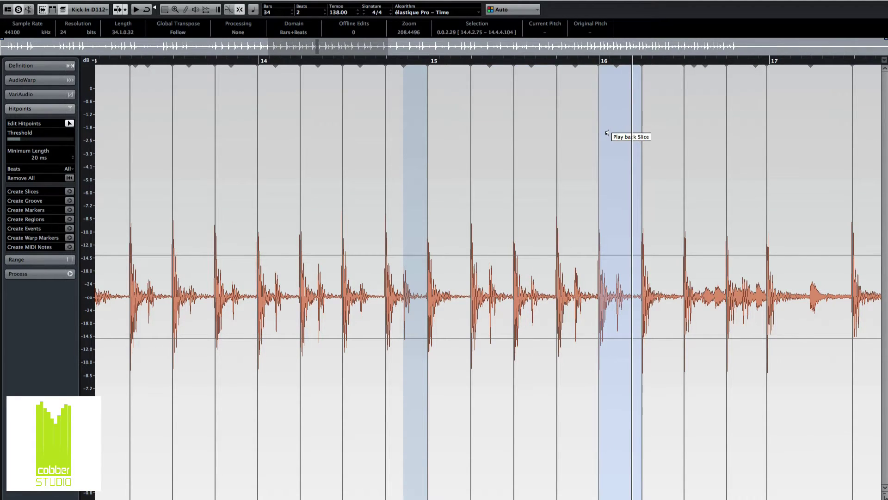
scroll(607, 134, left, 3)
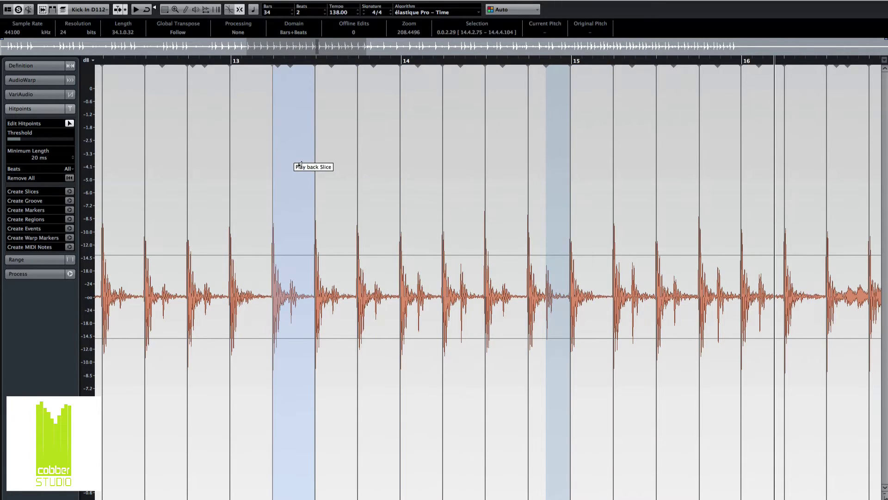
- Audition the kick from the middle of bars 18 and 24 to check the hitpoints there
scroll(601, 159, right, 10)
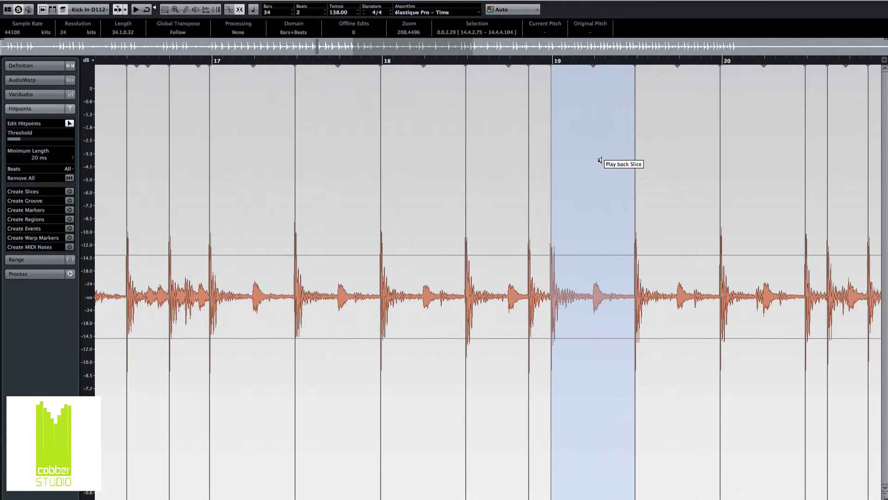
click(457, 60)
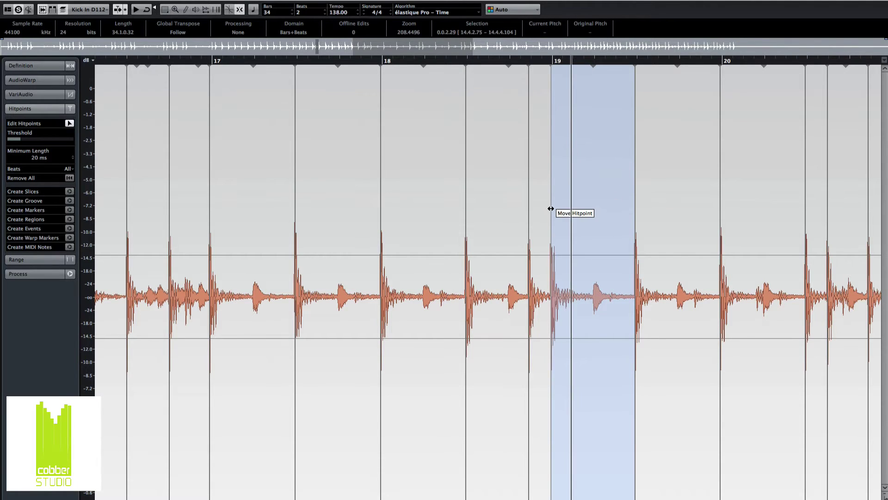
scroll(550, 209, right, 5)
scroll(552, 209, right, 15)
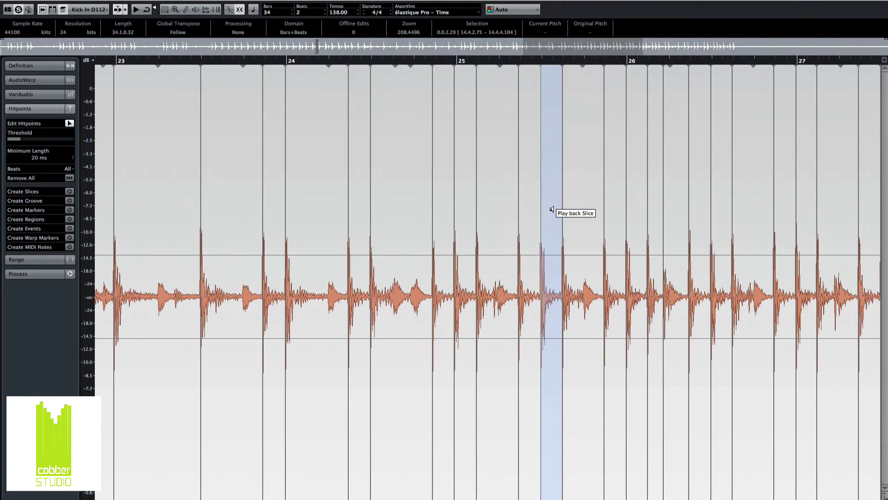
click(393, 61)
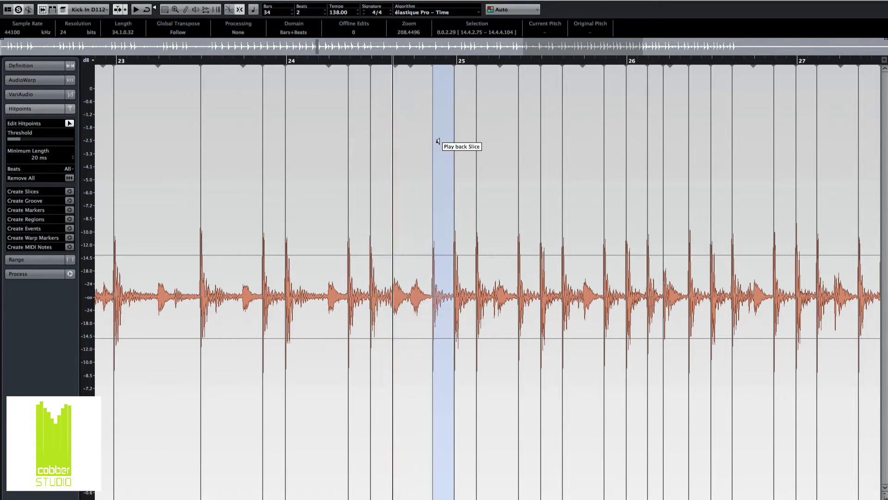
key(space)
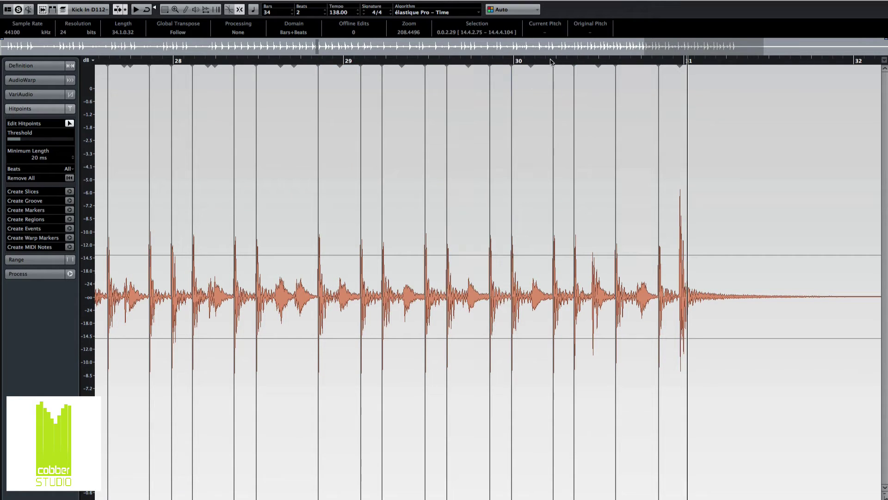
- Audition bar 30, enable the missing hitpoint on the final kick just before bar 31, and recheck the hitpoints in bars 3 to 9
click(550, 60)
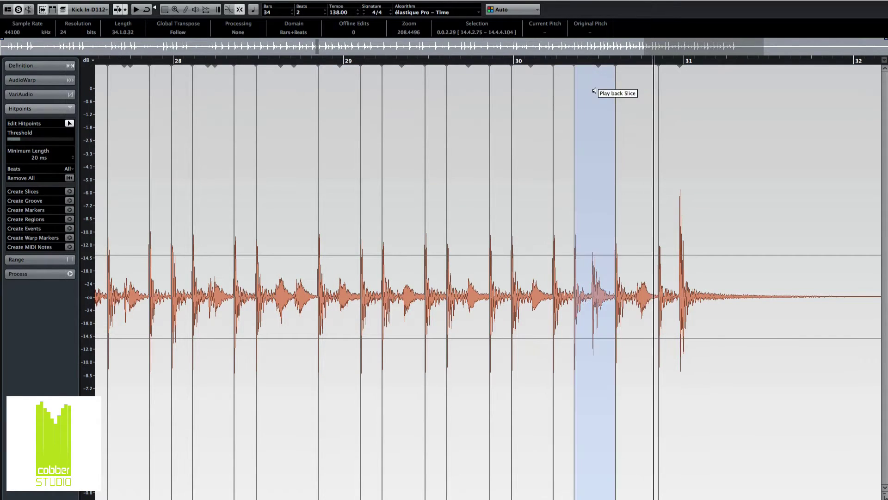
click(680, 65)
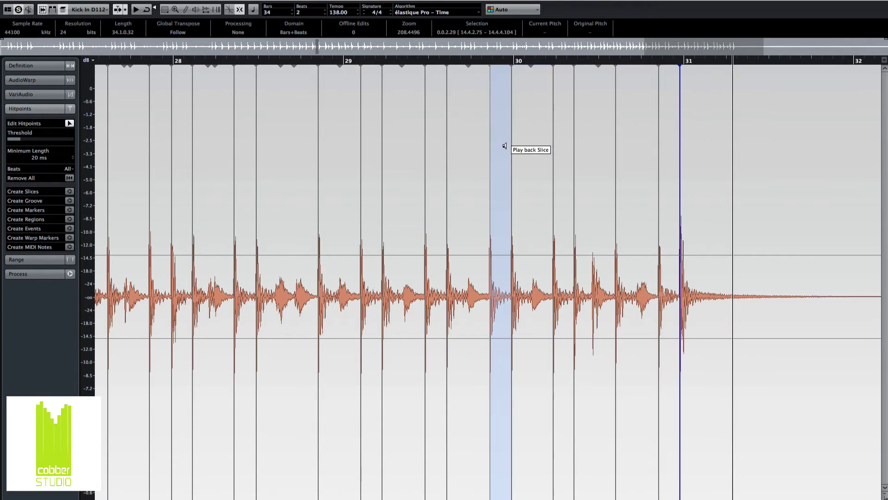
scroll(504, 146, left, 20)
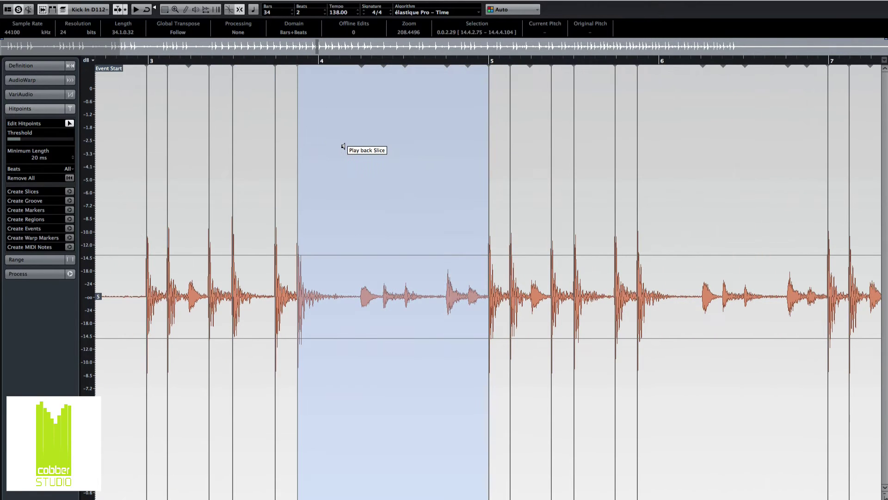
scroll(343, 146, right, 2)
scroll(343, 146, right, 2)
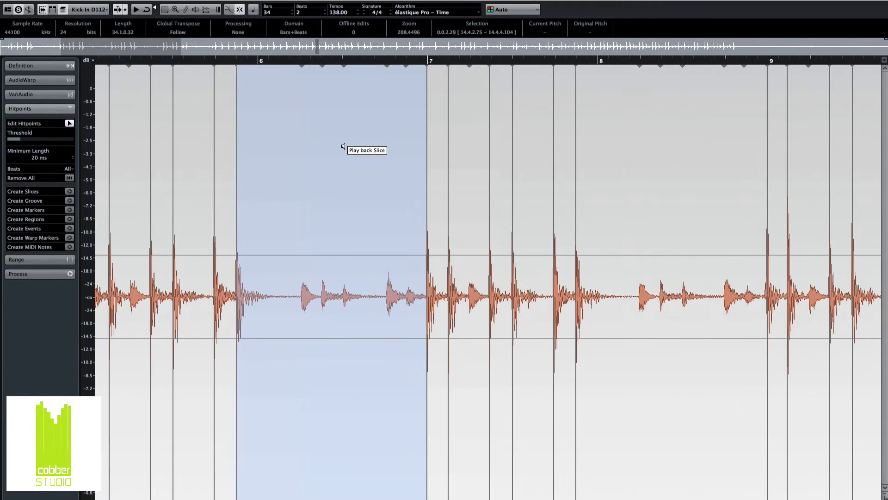
scroll(343, 146, left, 2)
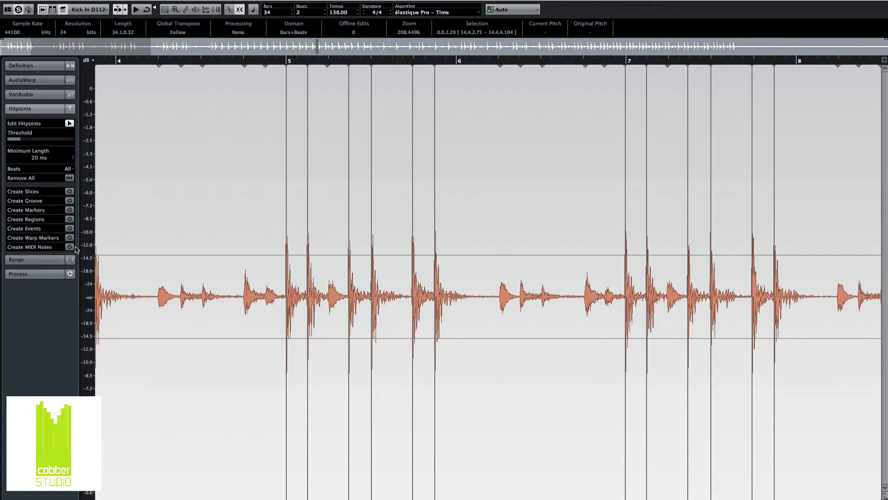
click(70, 247)
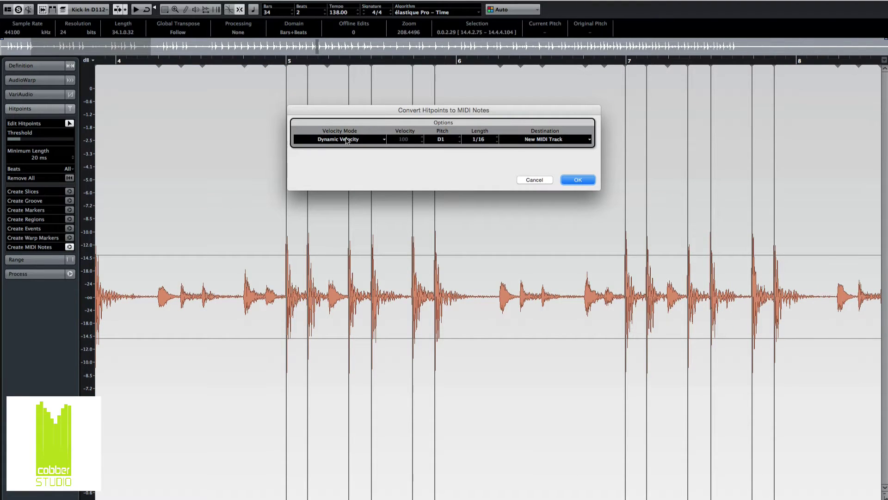
click(458, 143)
click(550, 180)
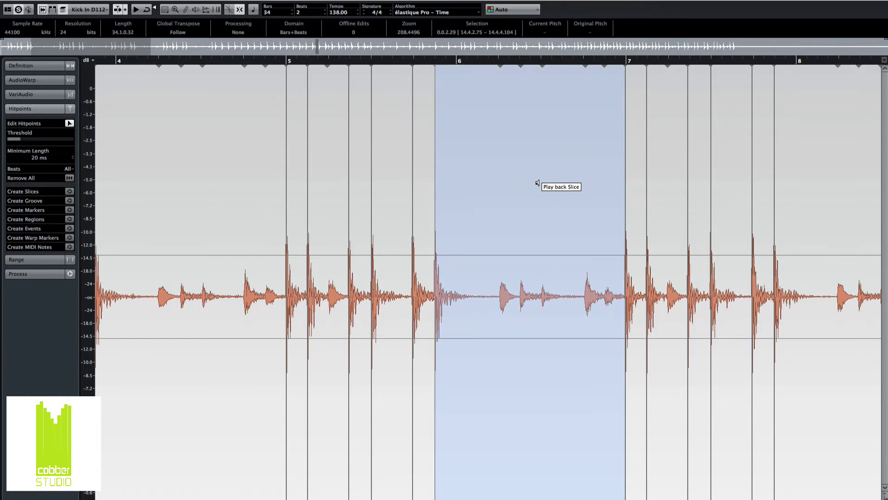
- Select the whole kick recording and convert its hitpoints to 1/16 MIDI notes at pitch C1 with Dynamic Velocity on a new MIDI track
key(ctrl+a)
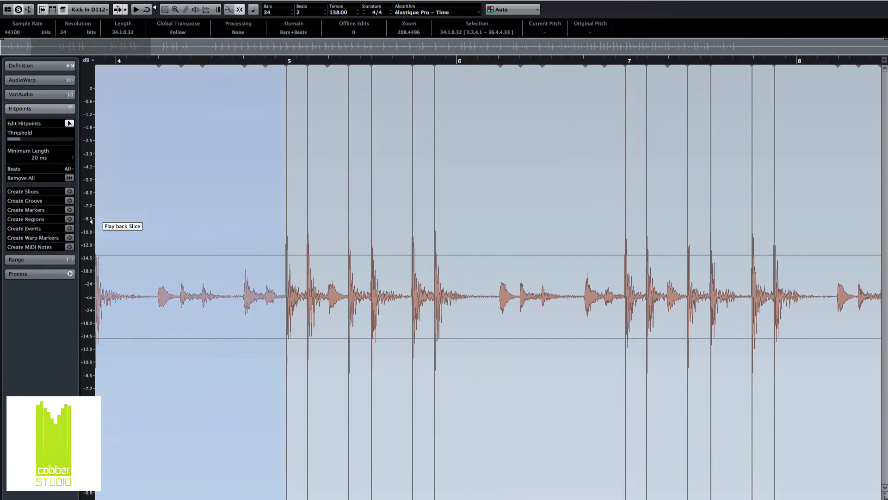
click(70, 246)
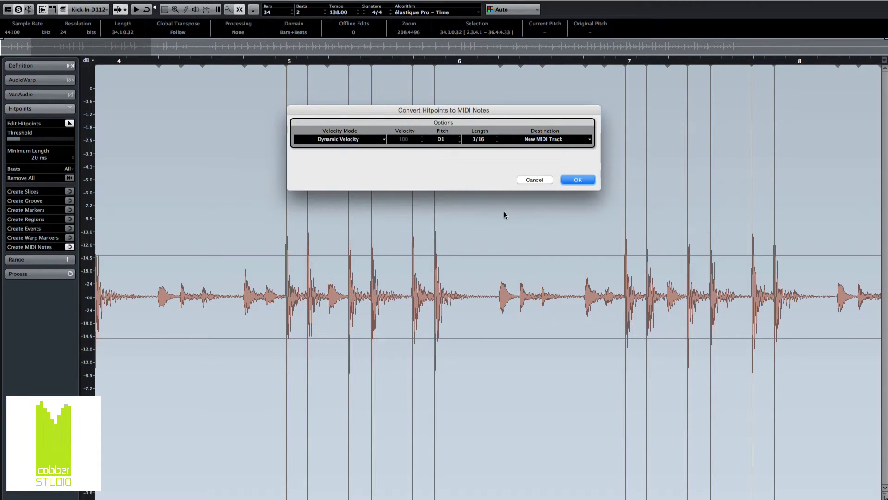
click(458, 142)
click(580, 180)
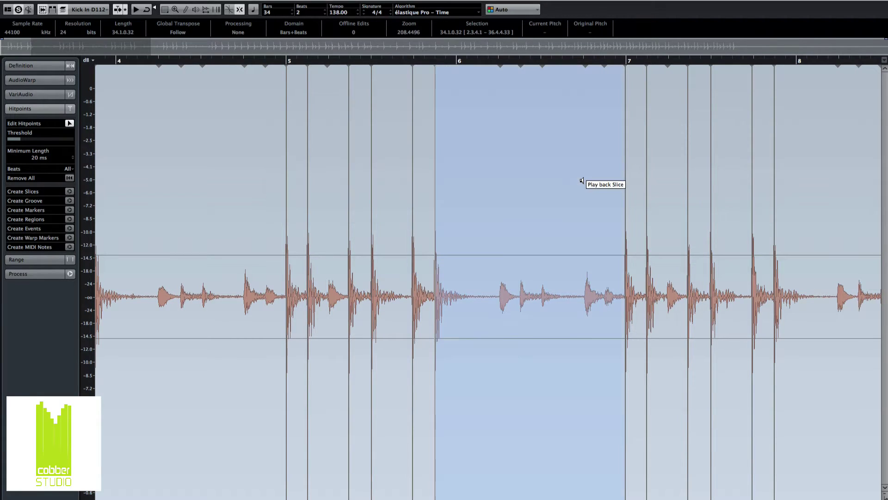
click(8, 0)
click(298, 332)
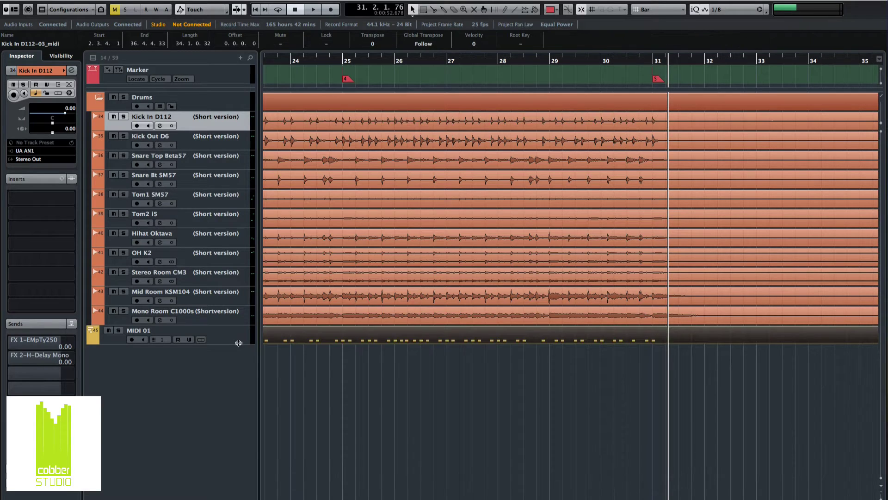
- Rename the new MIDI track as Midi Kick and move it above the Drums folder
double_click(135, 333)
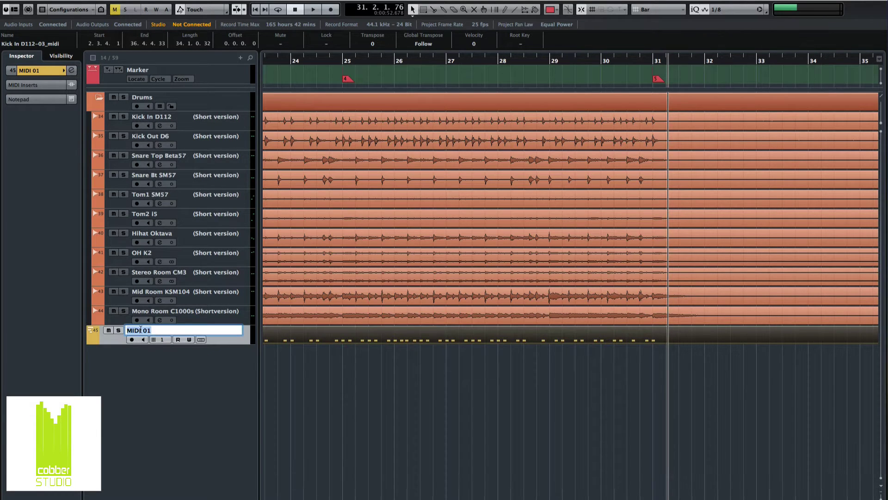
text(Midi Kick)
key(Return)
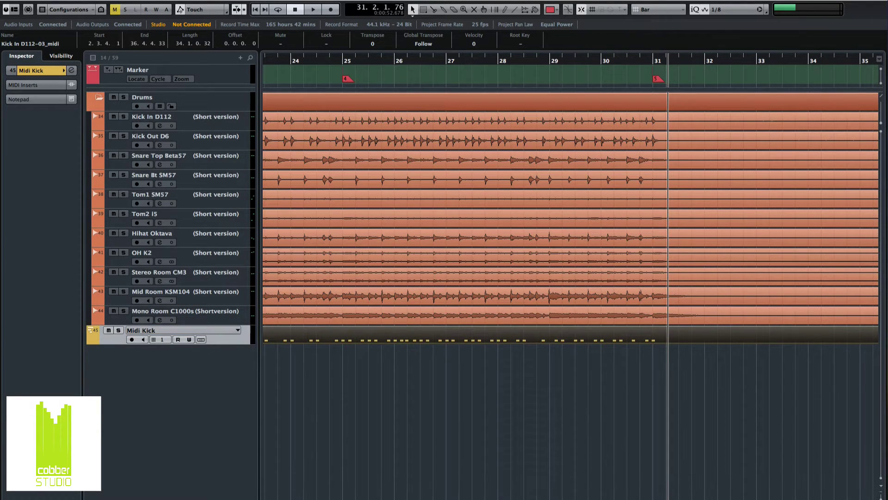
drag(238, 341, 233, 102)
click(383, 373)
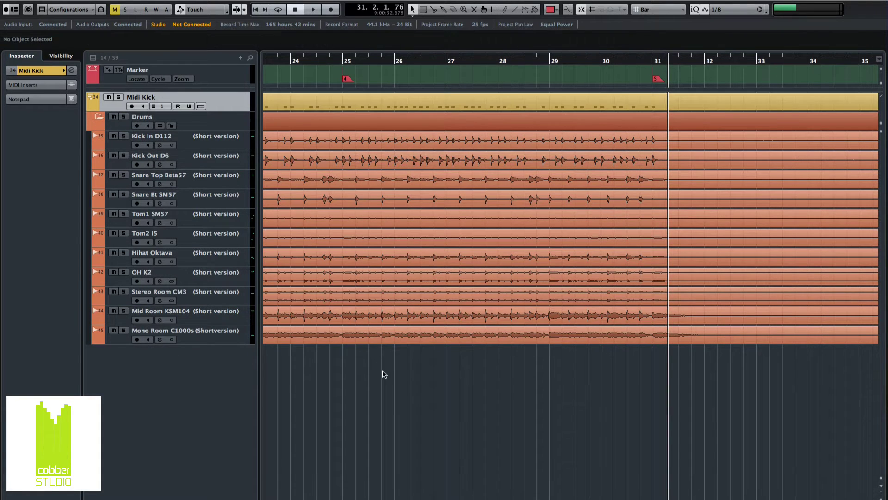
- Select the Kick In D112-03_midi part on the Midi Kick track and open it in the Key Editor
key(g)
key(g)
key(g)
key(g)
scroll(358, 300, left, 7)
key(g)
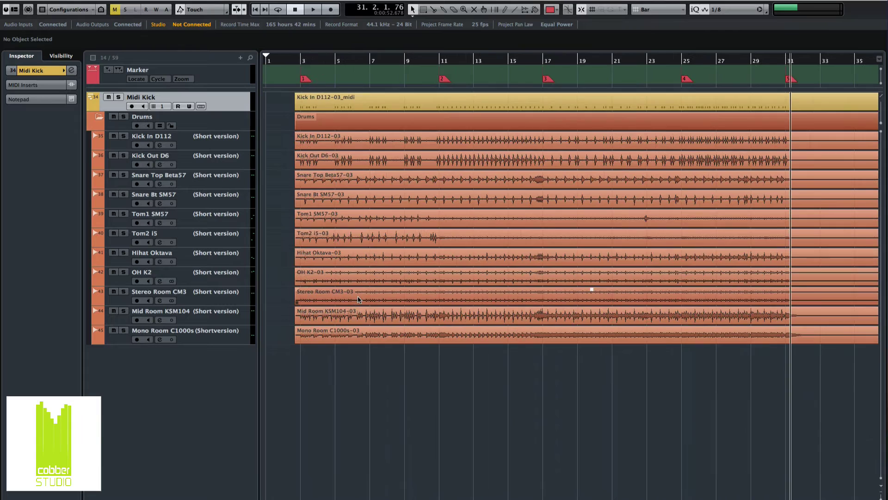
key(g)
scroll(300, 183, left, 5)
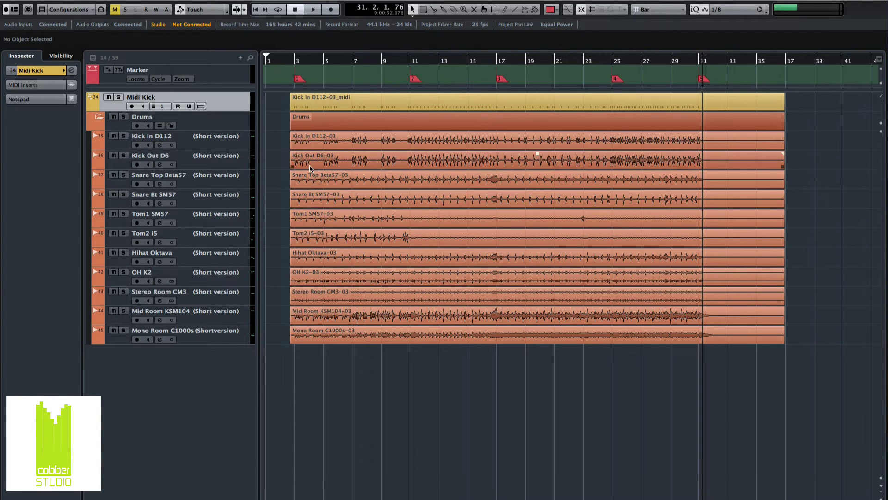
click(300, 105)
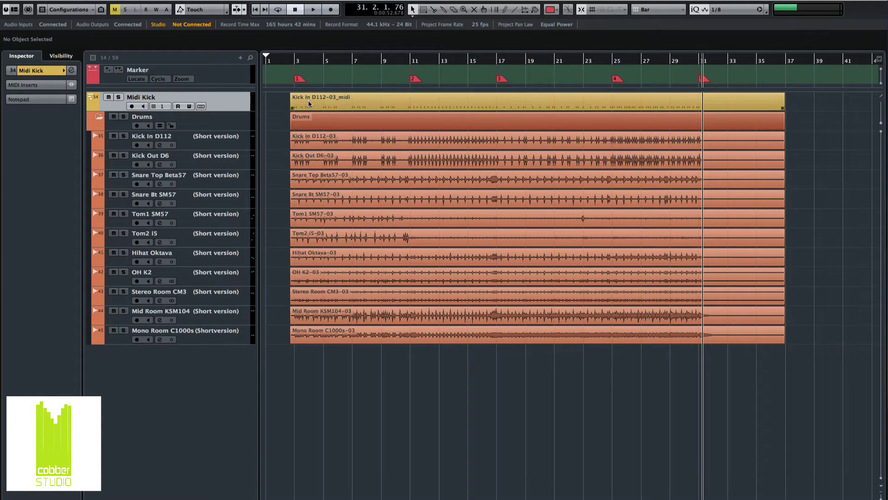
key(r)
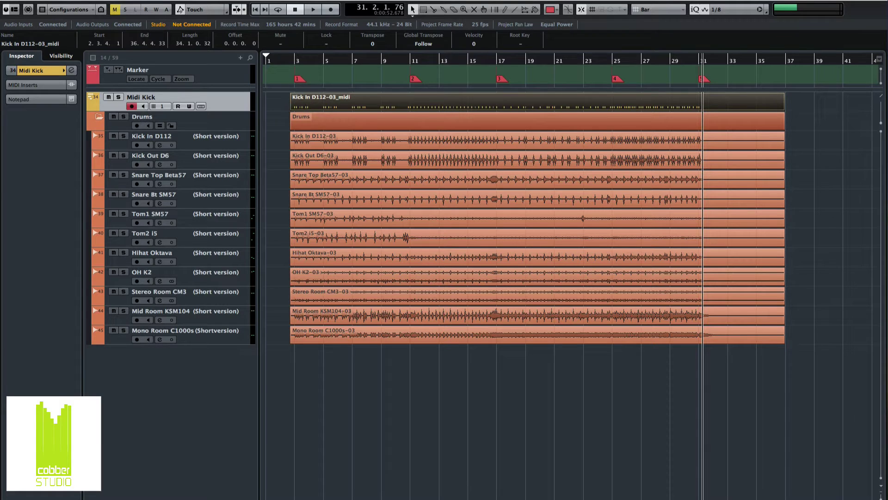
key(Return)
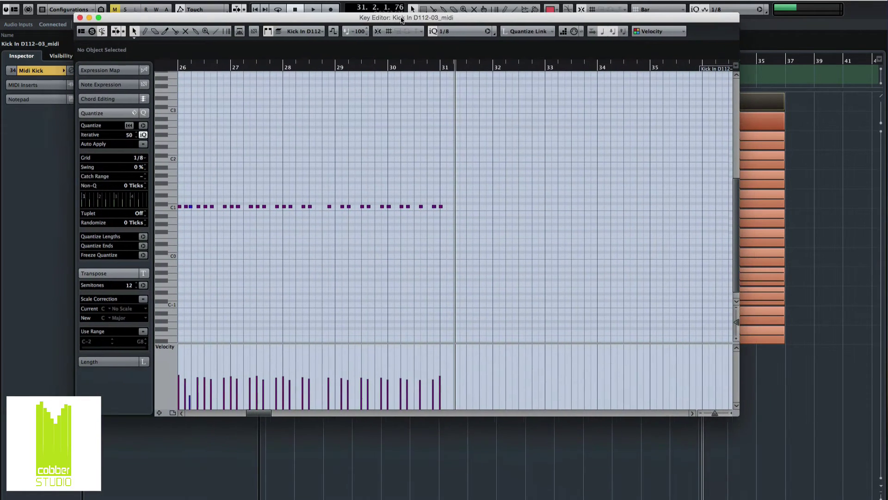
- Select all the C1 kick notes, raise their velocities to about 125, and close the Key Editor
scroll(443, 155, left, 15)
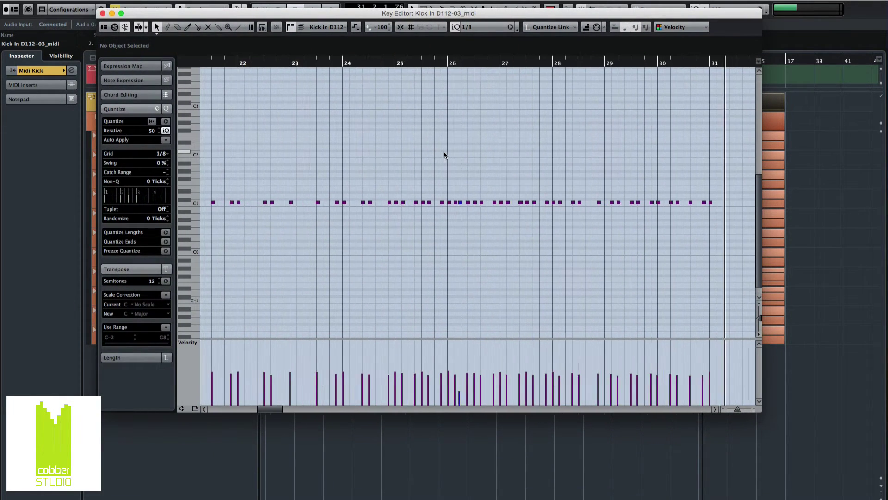
scroll(444, 155, left, 5)
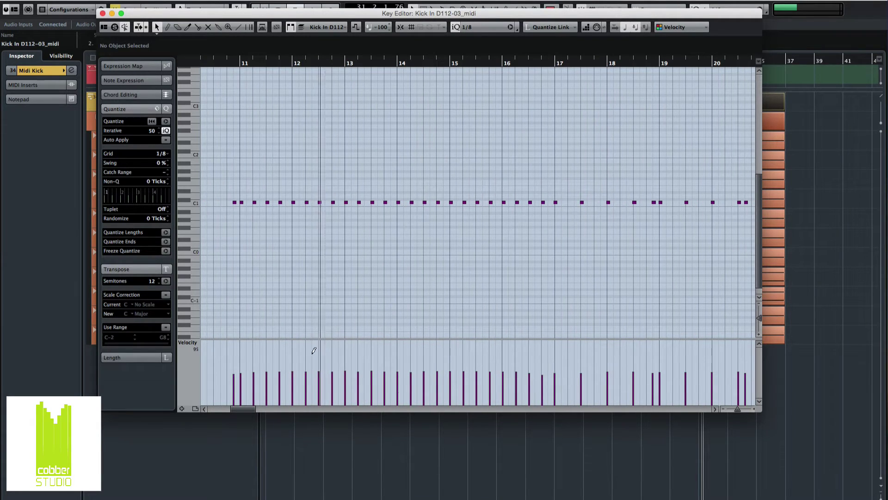
click(294, 203)
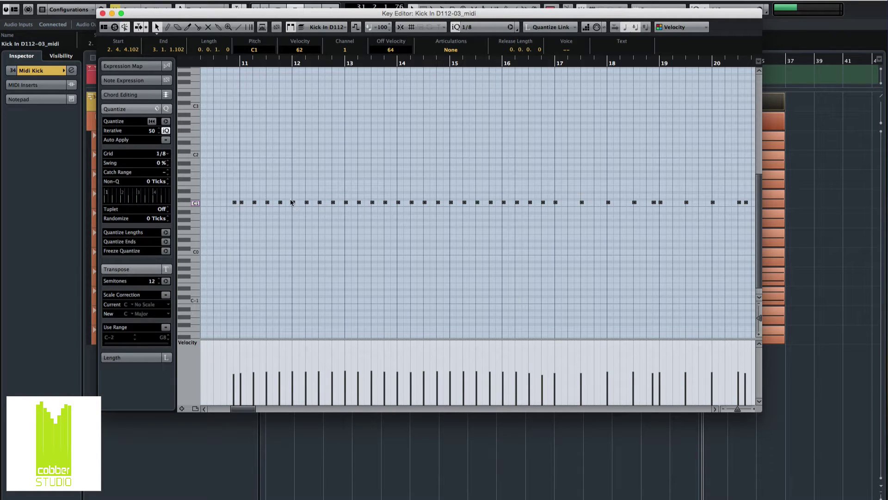
drag(293, 203, 293, 149)
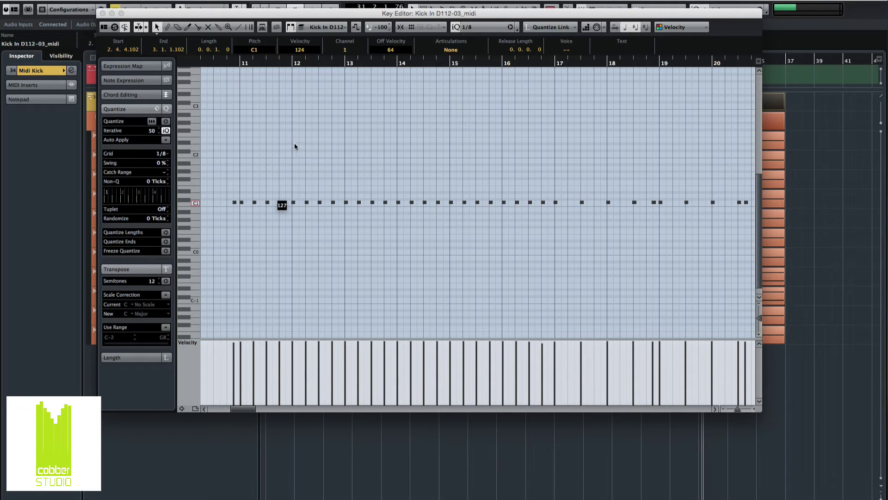
drag(294, 144, 295, 144)
scroll(374, 219, right, 5)
scroll(374, 223, right, 4)
scroll(374, 222, down, 1)
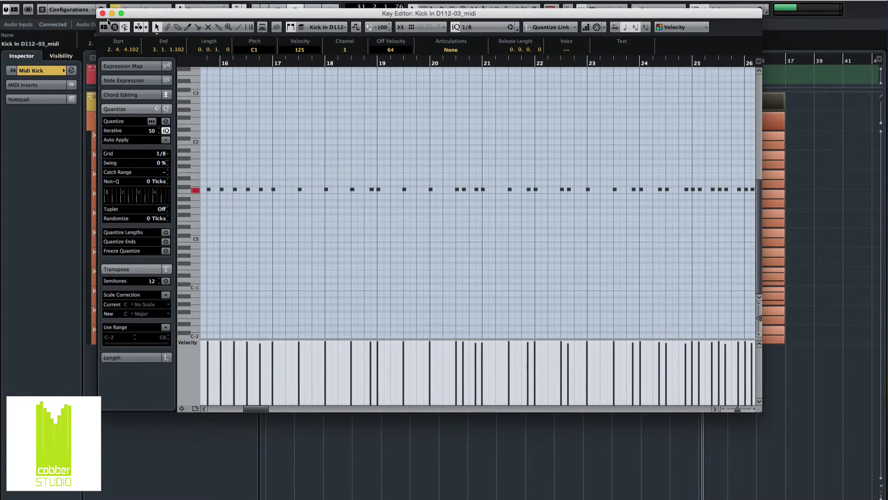
click(103, 13)
click(274, 109)
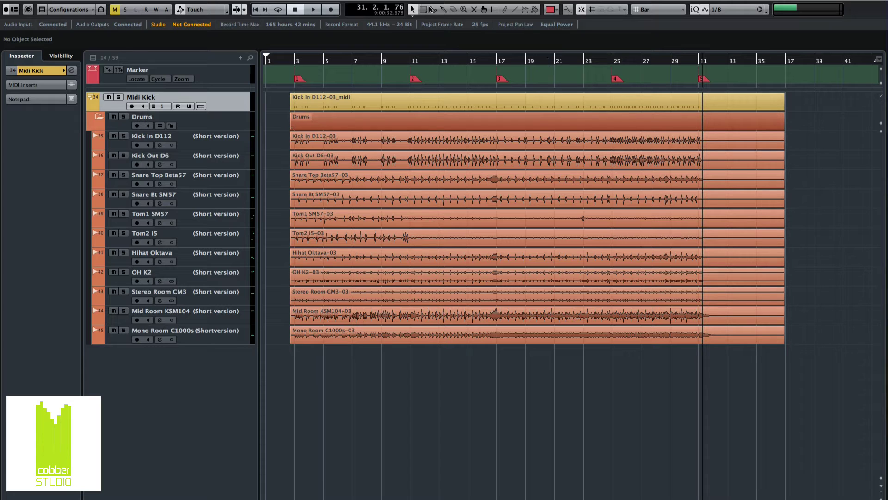
- Open the VST Instruments rack and add EZdrummer as a rack instrument
click(260, 0)
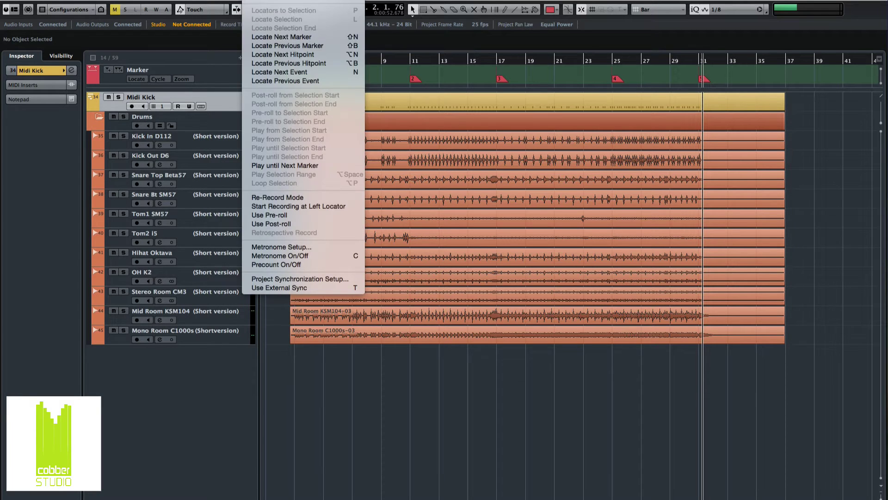
mouse_move(295, 1)
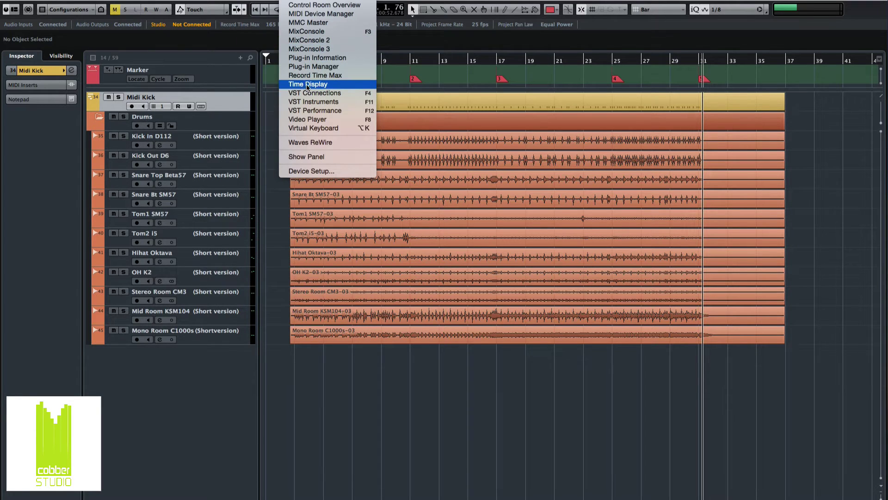
click(307, 102)
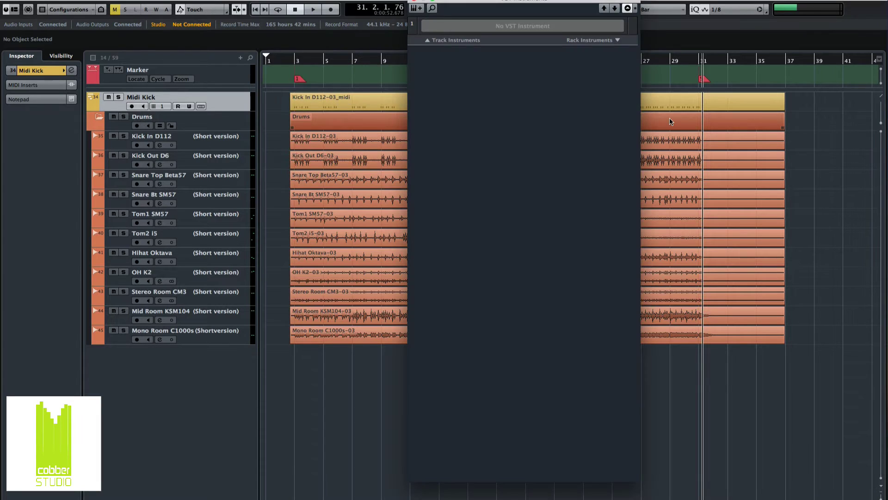
click(618, 41)
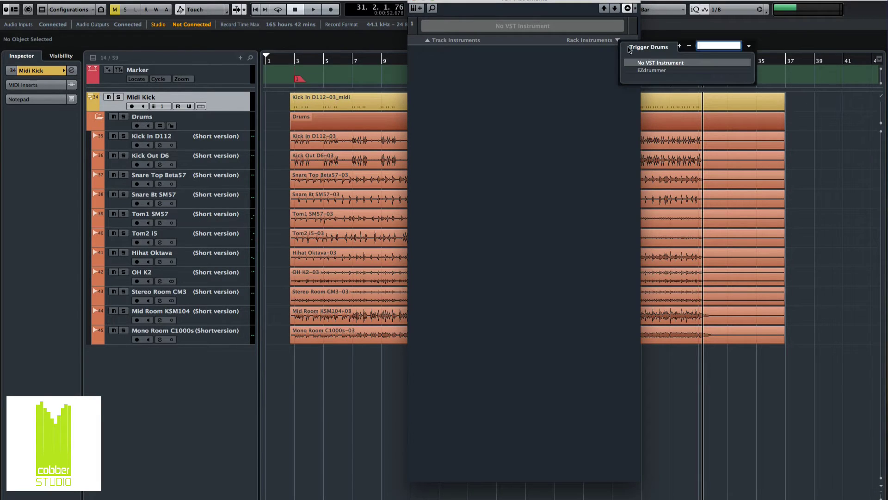
click(647, 70)
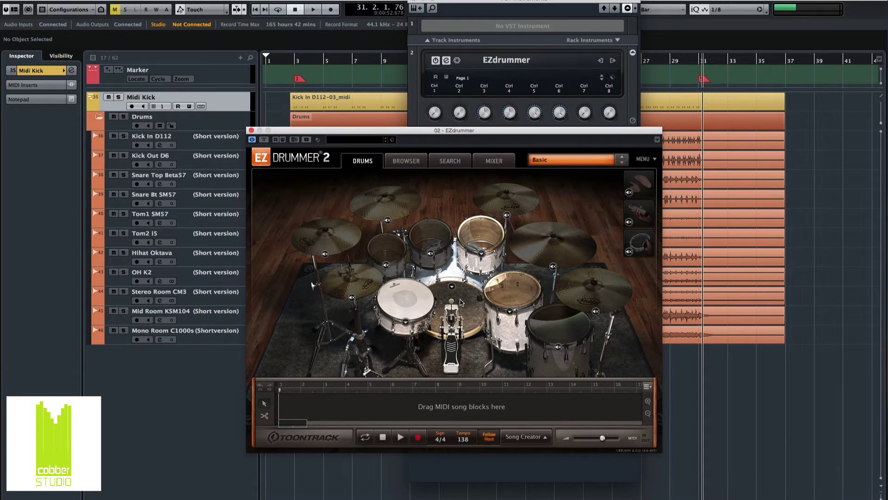
- Audition the snare, kick, floor tom and rack tom of the EZdrummer kit
click(403, 301)
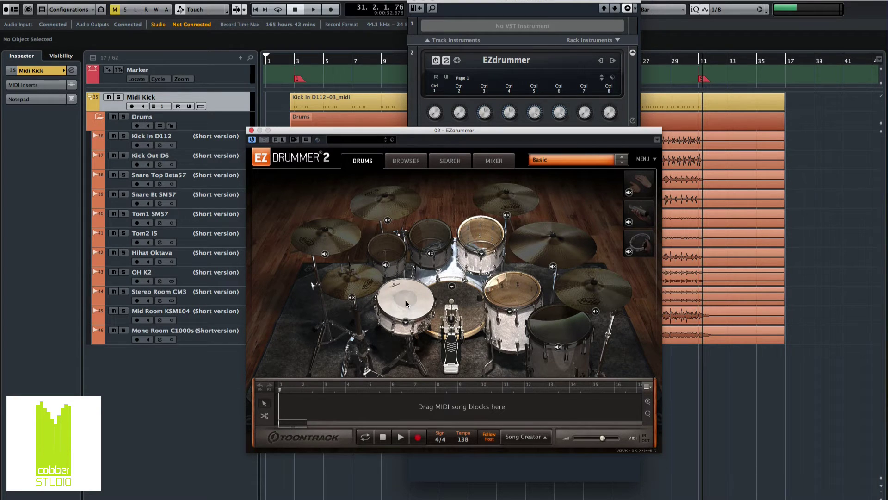
click(456, 301)
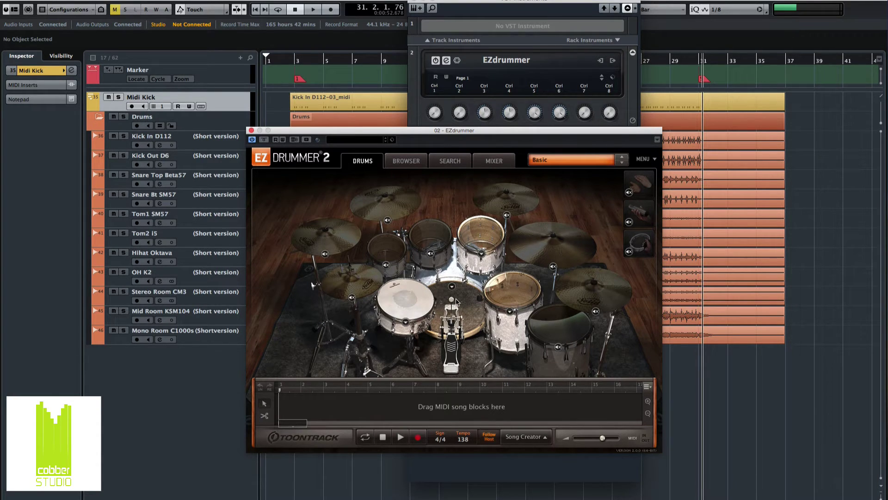
click(507, 290)
click(483, 236)
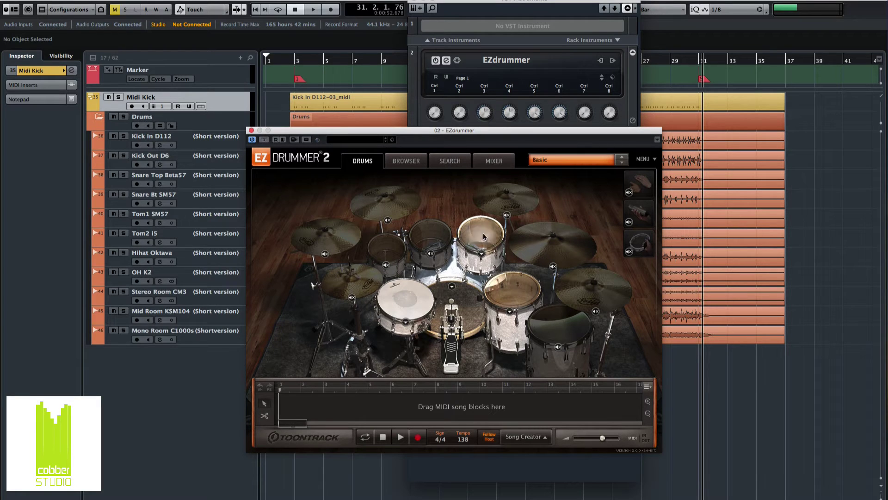
click(506, 289)
click(483, 236)
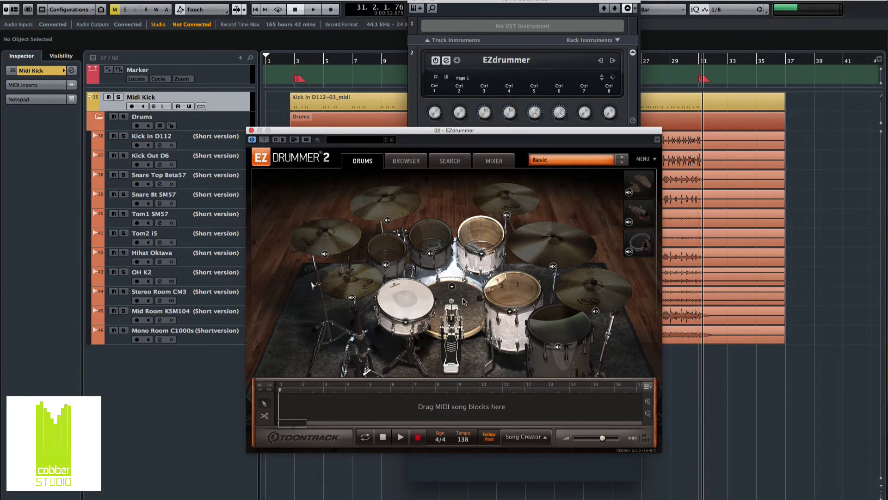
- View the drum models offered for the kick, snare and rack tom 3 in EZdrummer, closing the choosers unchanged
click(452, 286)
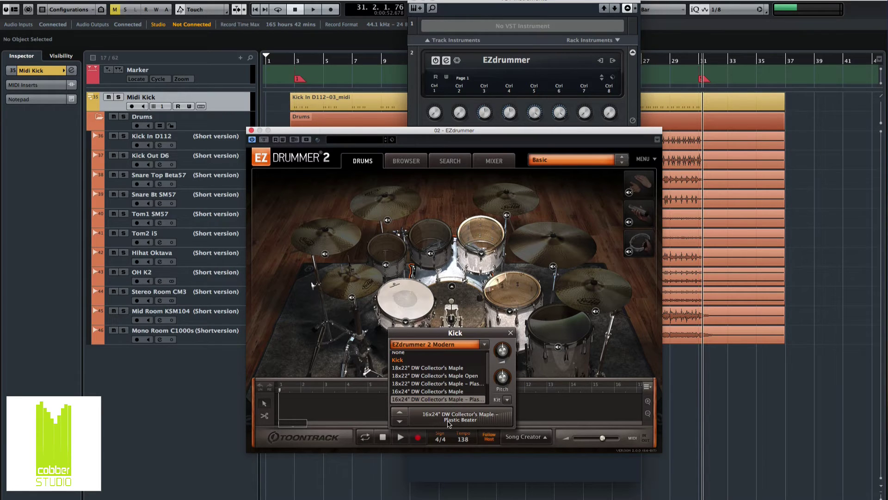
click(511, 333)
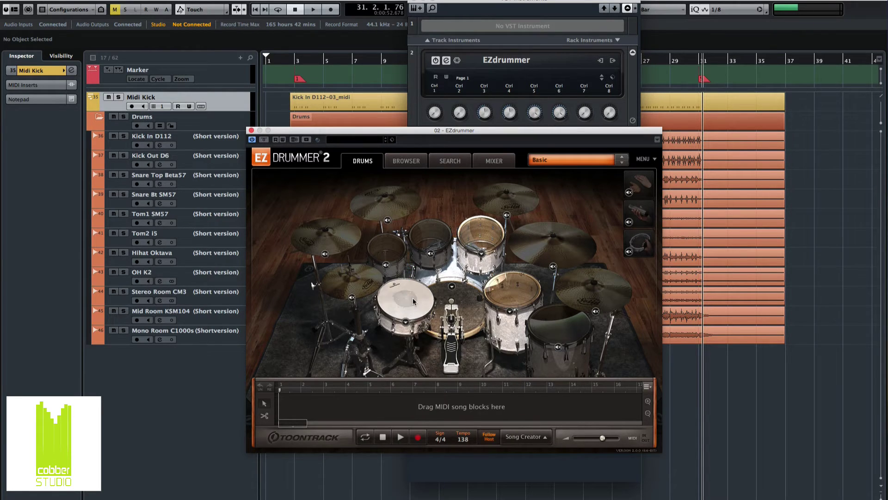
click(406, 323)
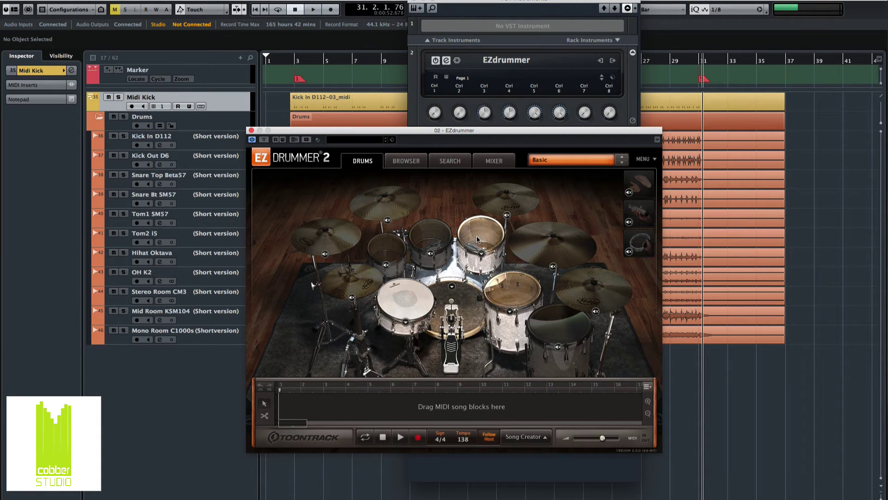
click(484, 250)
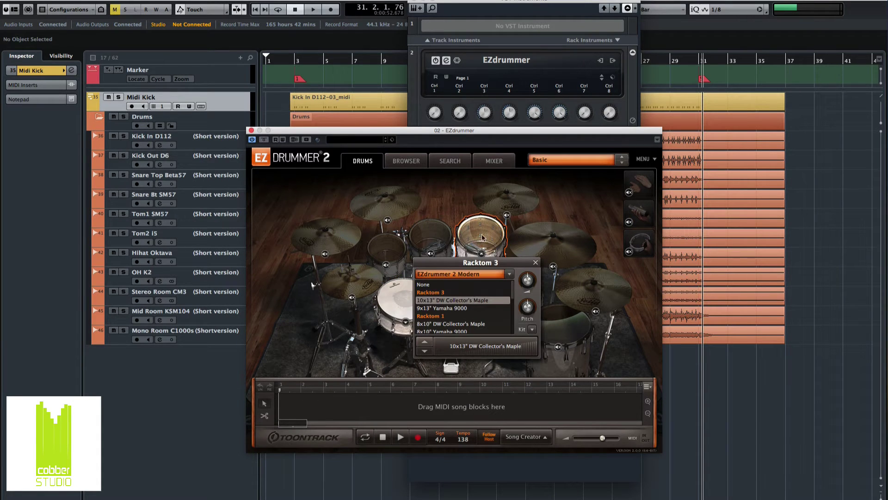
click(535, 262)
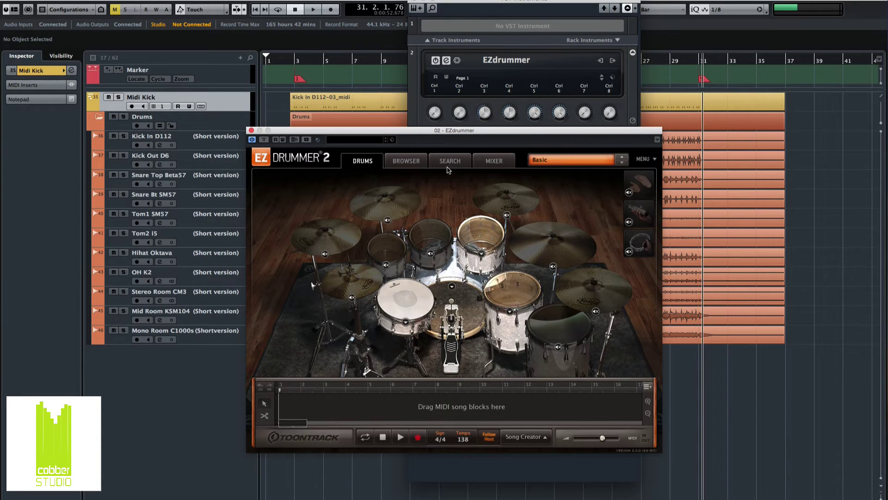
- Look over the EZdrummer mixer channels and close the EZdrummer and VST Instruments windows
click(487, 163)
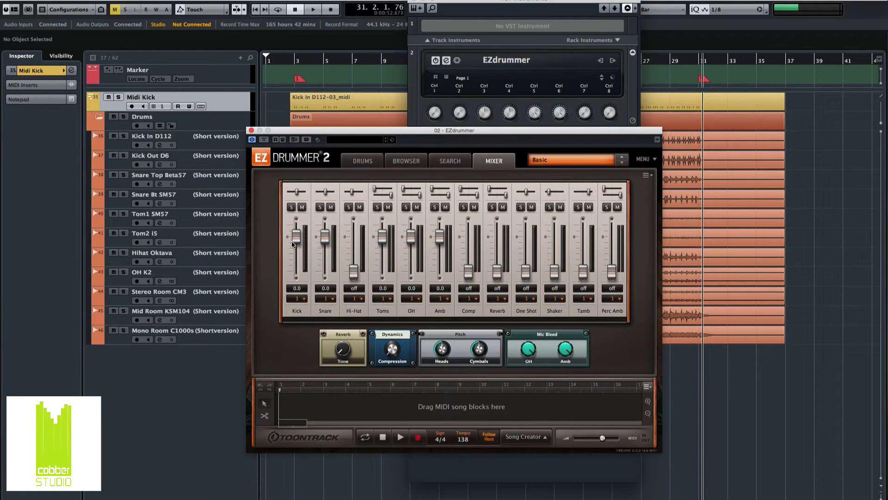
click(251, 130)
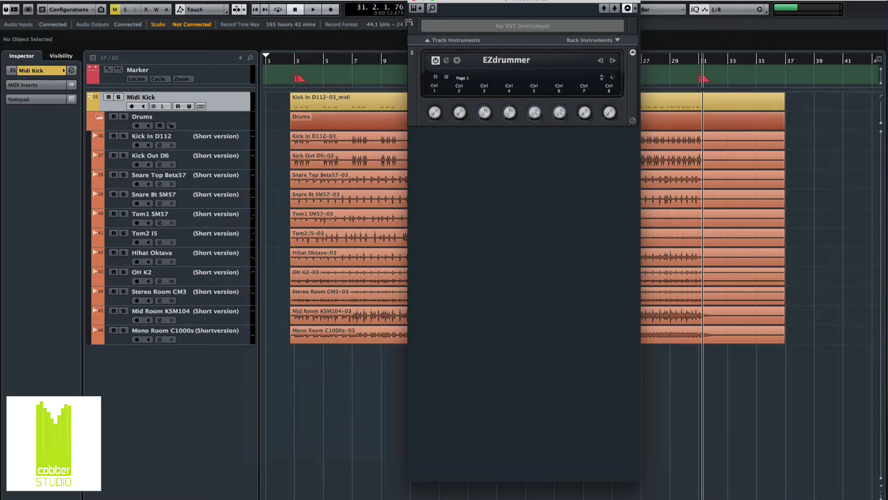
click(412, 2)
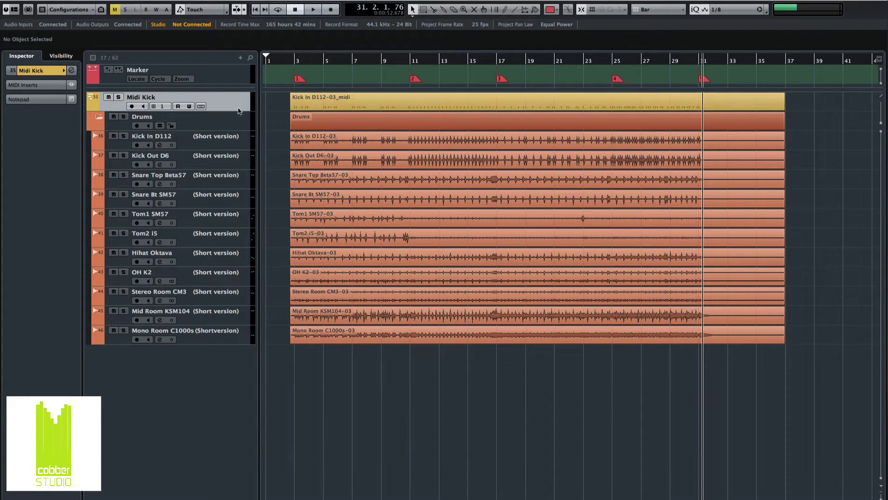
- Route the MIDI output of the Midi Kick track to EZdrummer
click(32, 71)
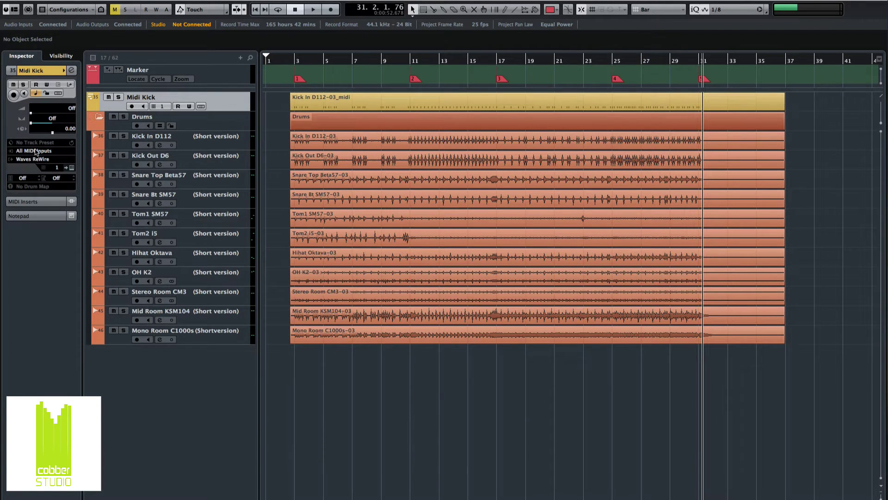
click(31, 160)
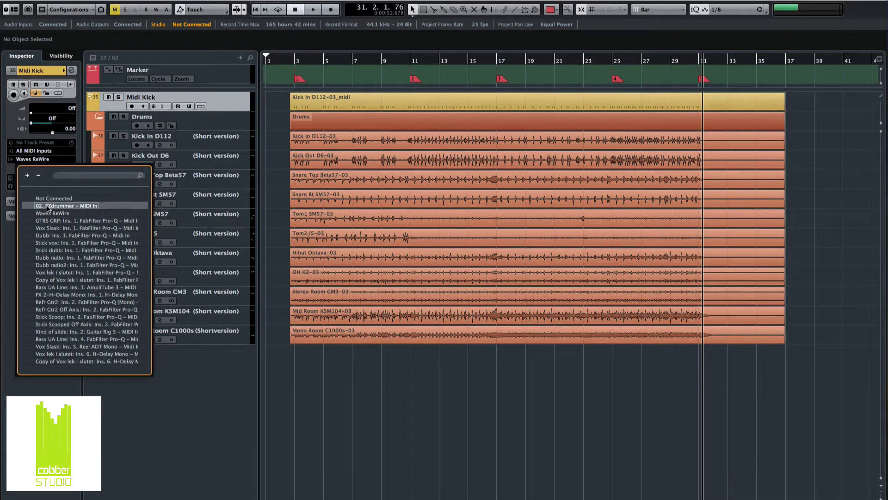
click(48, 206)
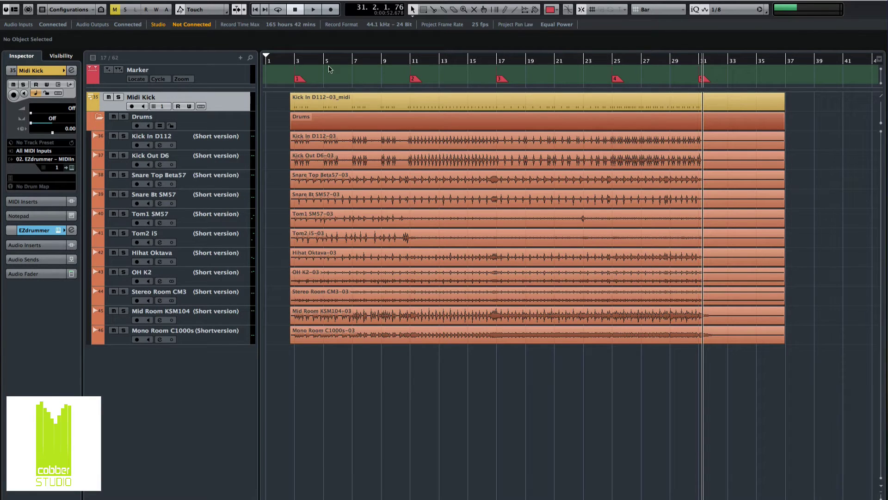
- Solo the Midi Kick track and listen to a few bars from bar 3
click(290, 61)
click(118, 97)
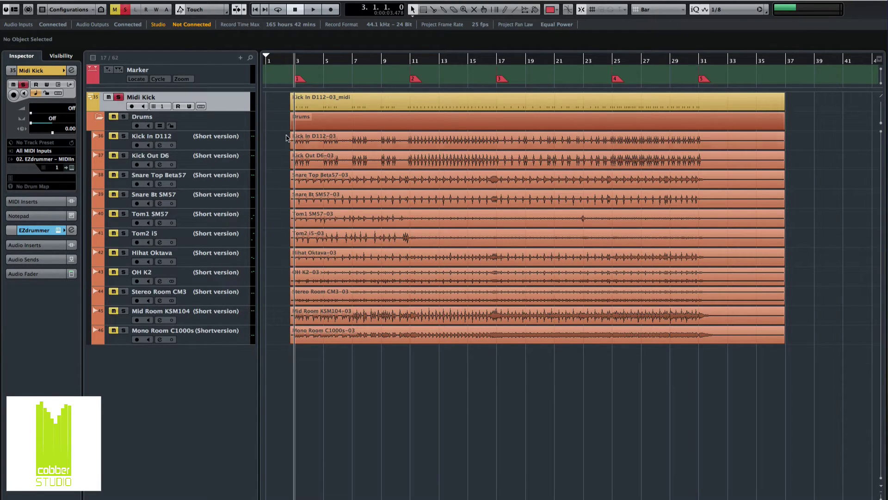
key(space)
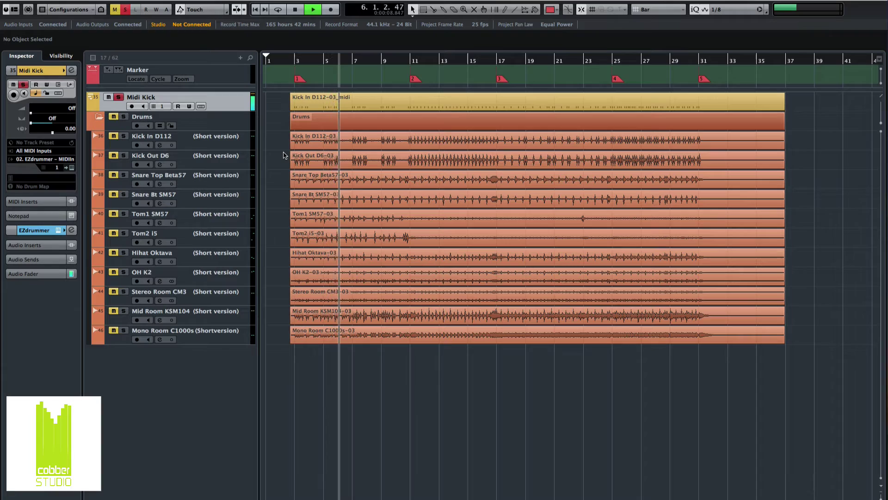
key(space)
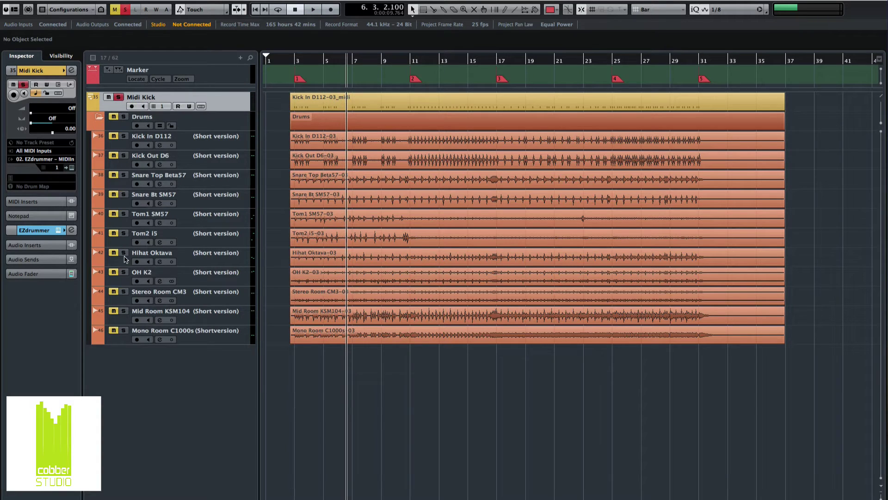
- Add the OH K2 overheads to the solo and listen to them together with the triggered kick
click(124, 273)
key(space)
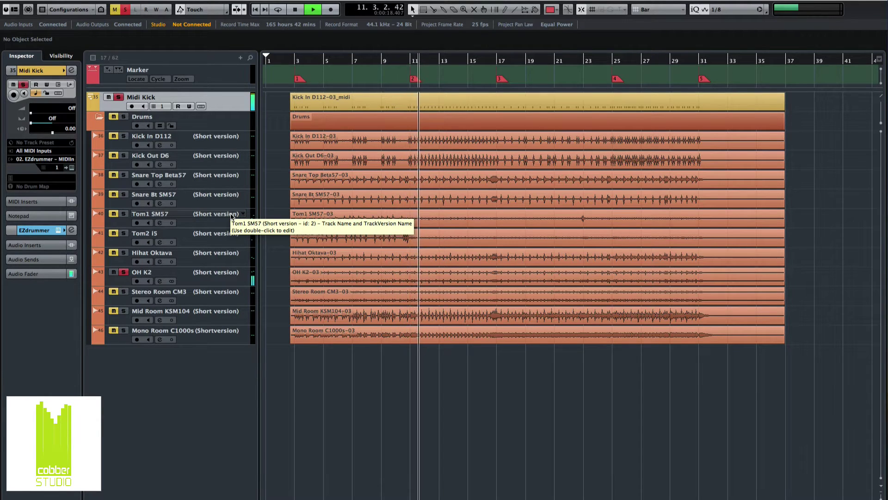
key(space)
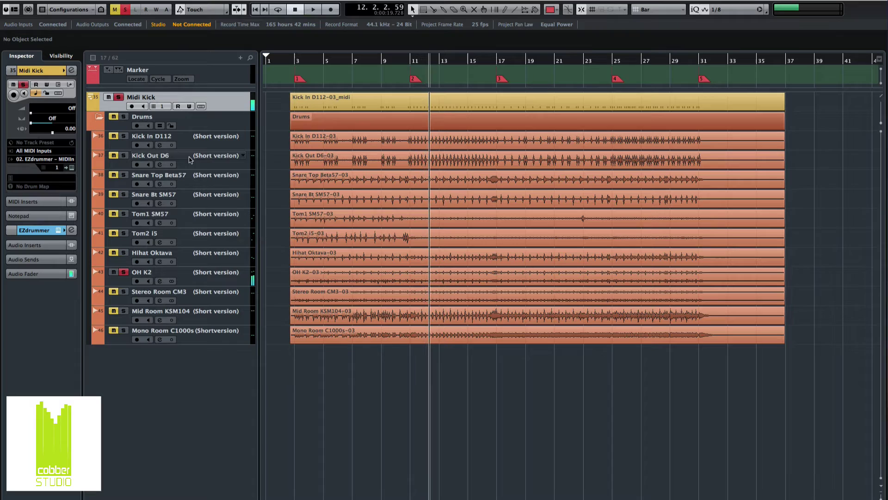
- Mute Midi Kick and solo Kick In D112 in its place to hear the original kick with the overheads
click(118, 97)
click(109, 97)
click(123, 136)
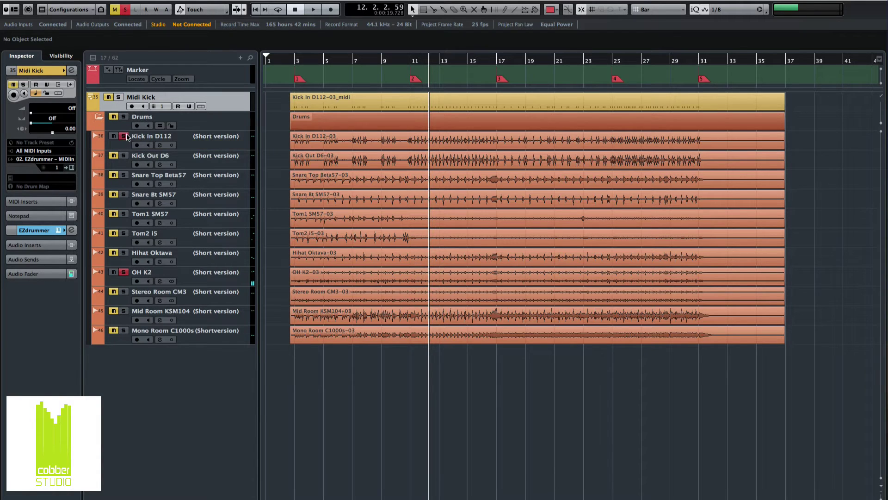
key(space)
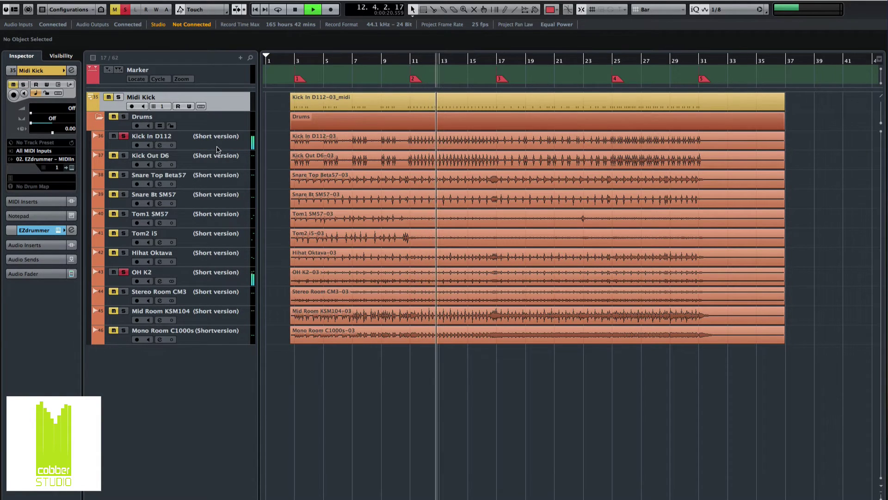
- Switch the solo from Kick In D112 back to Midi Kick for comparison, stop playback and clear all solos
click(108, 97)
click(119, 97)
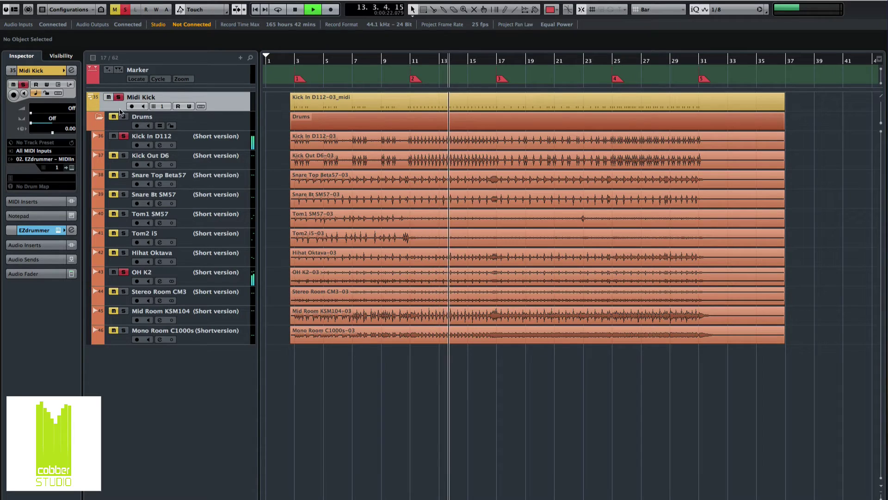
click(124, 136)
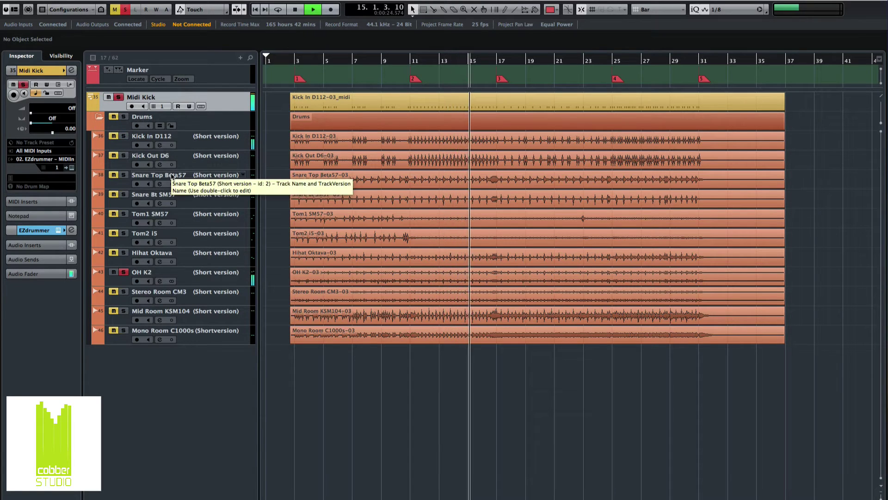
key(space)
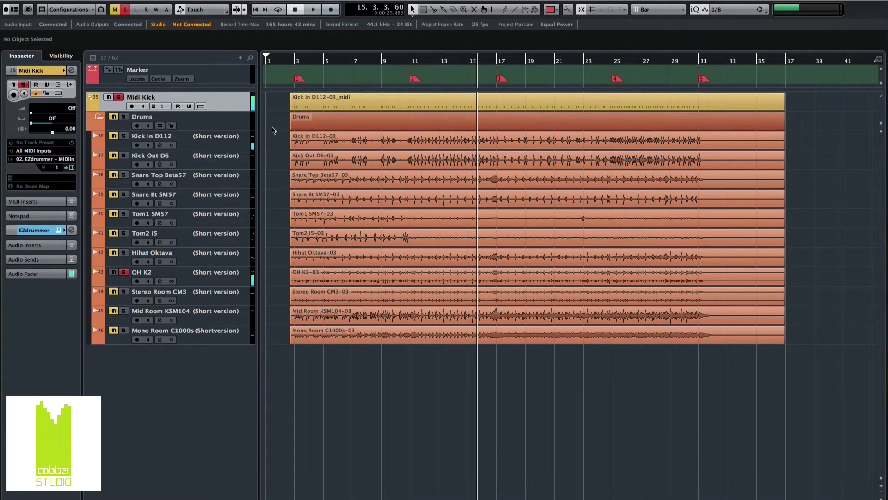
click(119, 98)
click(123, 272)
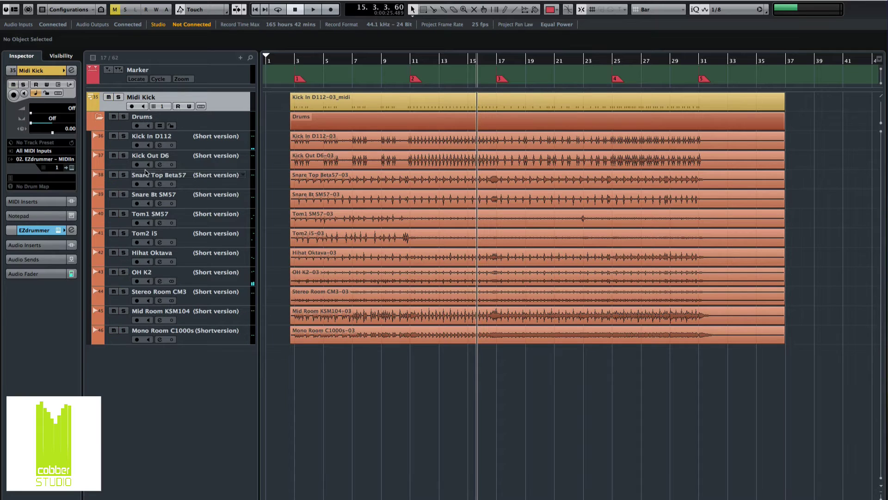
- Open the Snare Top Beta57-03 recording in the Sample Editor and raise its hitpoint threshold to about -13 dB
click(126, 184)
click(347, 185)
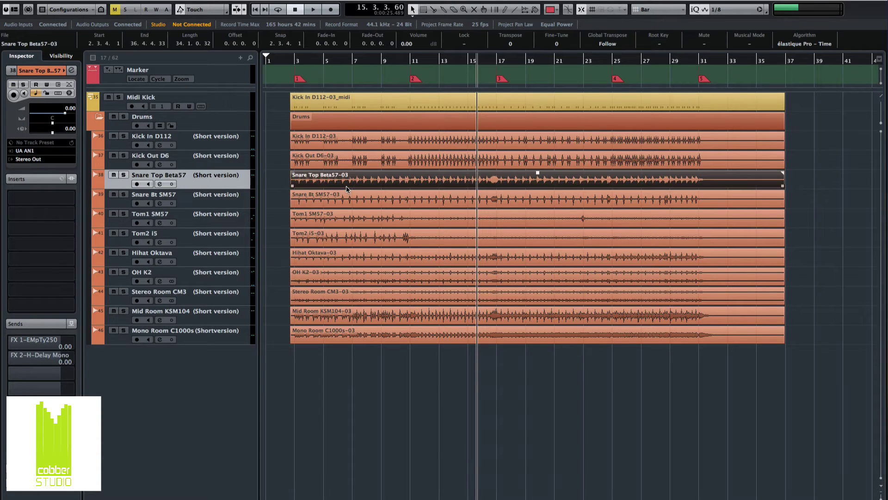
double_click(345, 185)
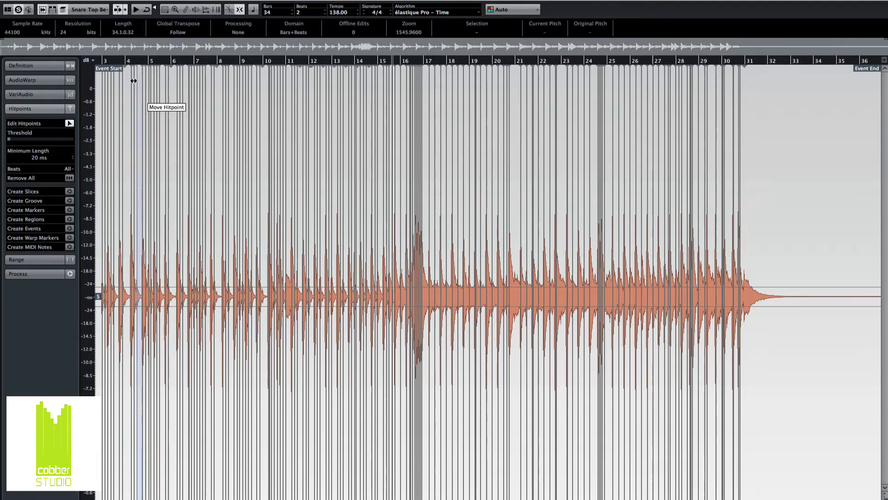
drag(98, 86, 127, 119)
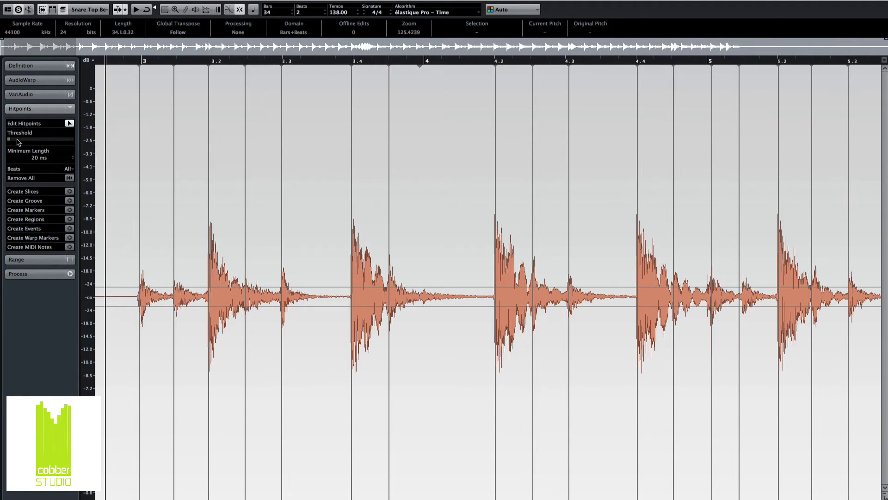
drag(17, 142, 21, 139)
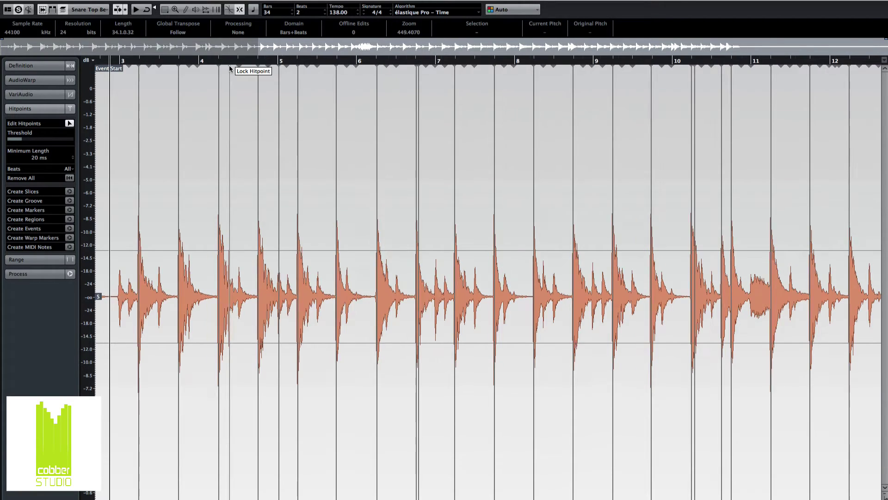
- Disable the stray hitpoint between bars 4 and 5 and briefly play the snare around bar 5
click(230, 66)
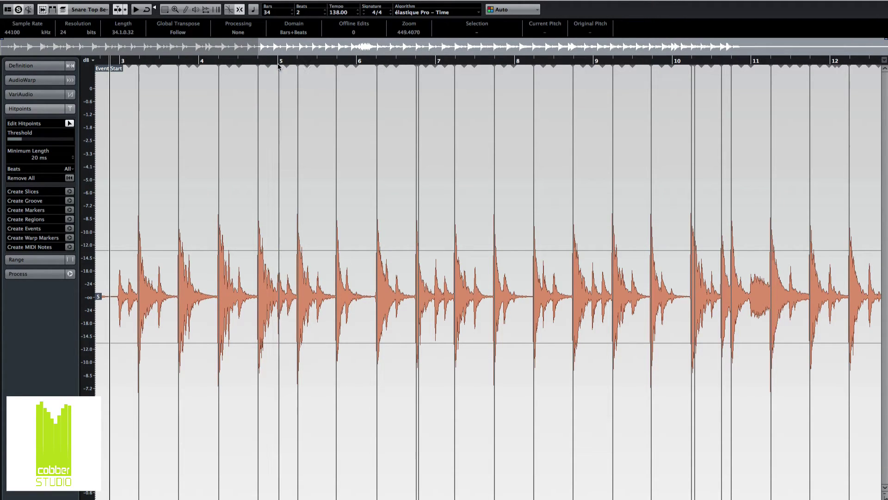
click(278, 62)
key(space)
- Play the snare recording from bar 3 and raise the hitpoint threshold to about -10 dB
key(space)
click(121, 59)
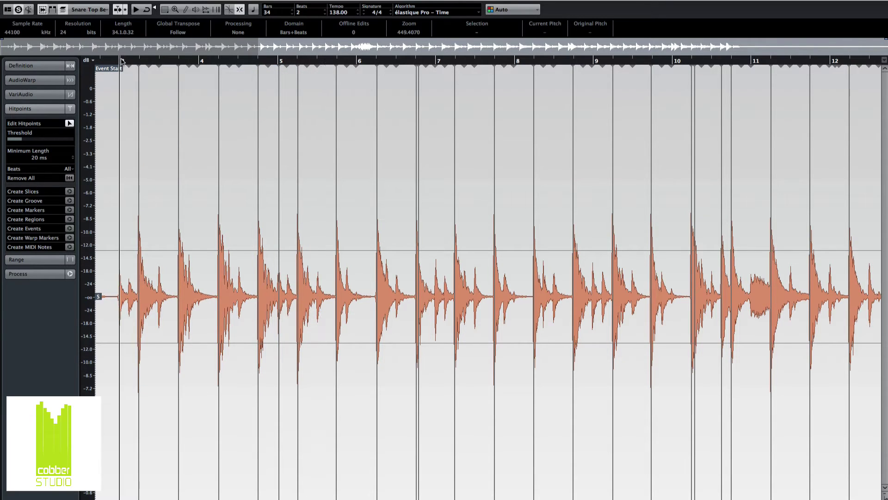
key(space)
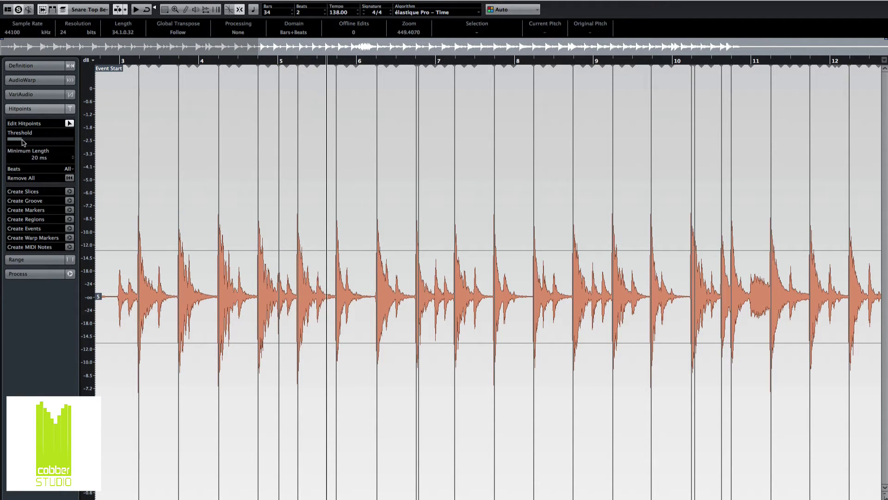
drag(22, 142, 29, 143)
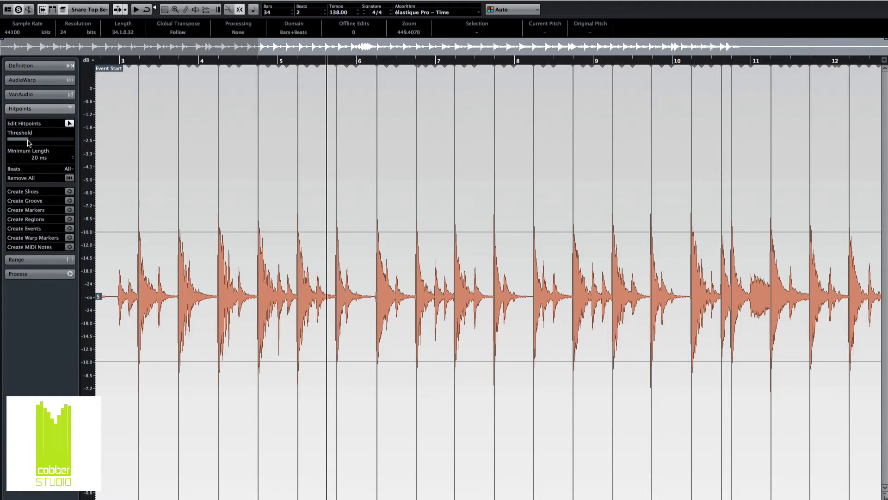
key(space)
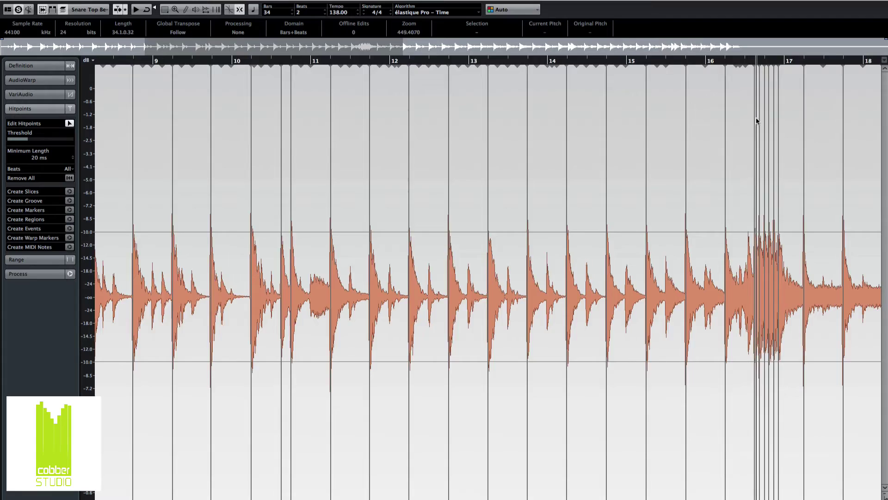
- Enable the hitpoint at 16.3 and move it onto the start of the snare hit at 16.3.1.84
scroll(757, 121, up, 5)
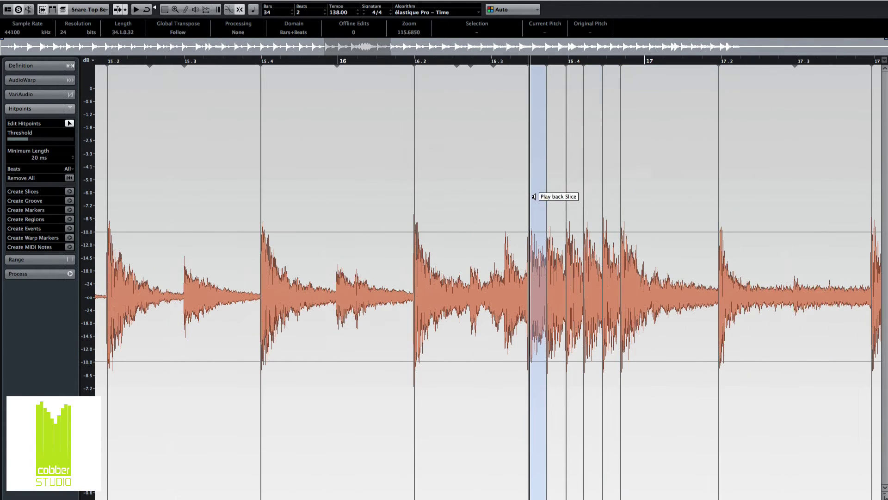
click(494, 67)
click(397, 61)
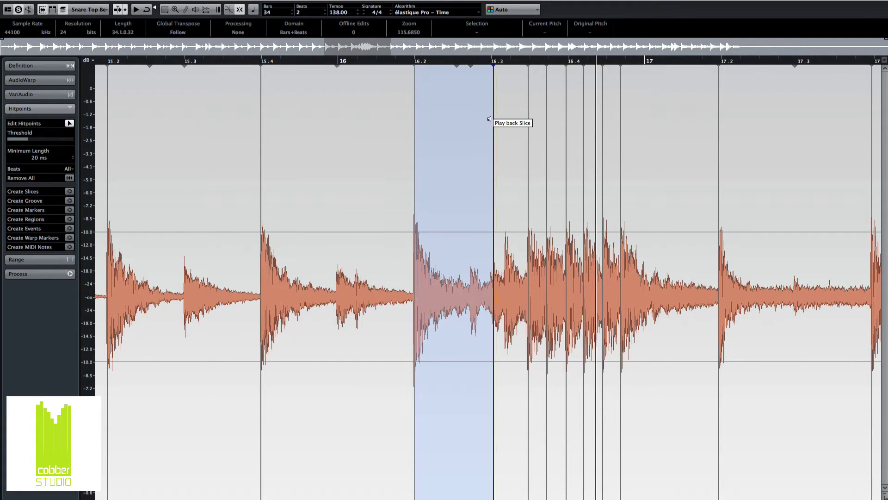
drag(493, 117, 504, 115)
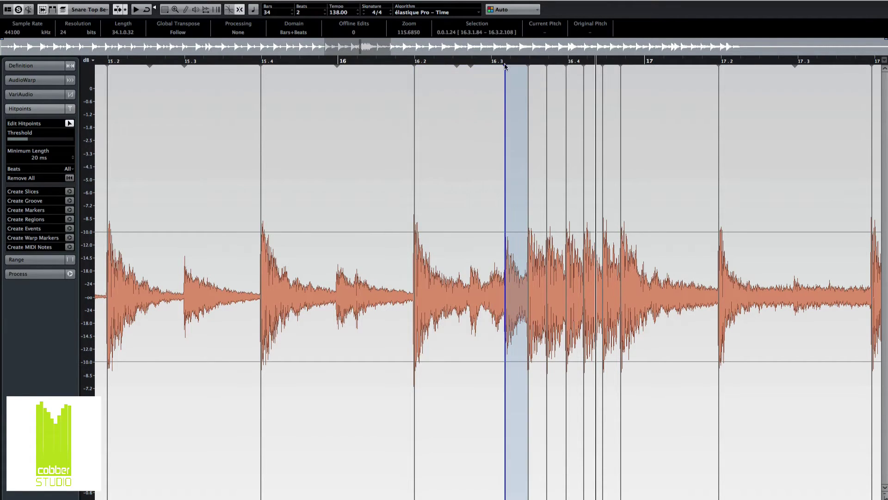
drag(505, 82, 503, 149)
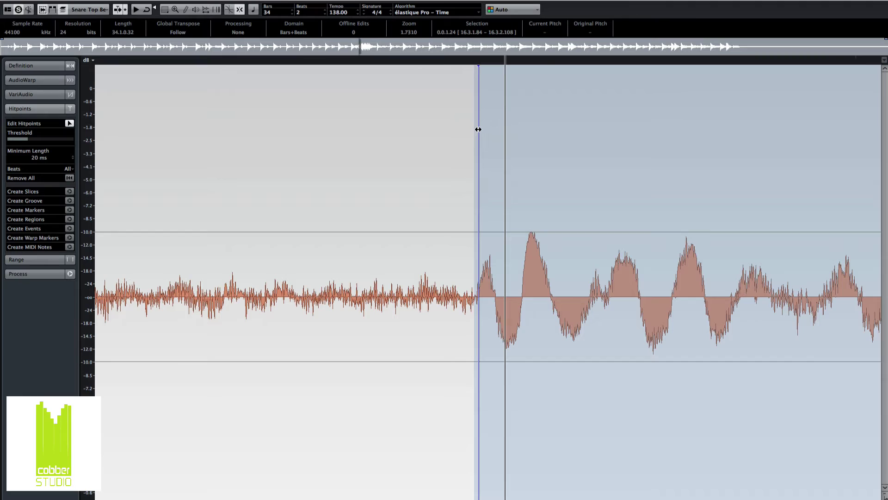
drag(478, 130, 478, 129)
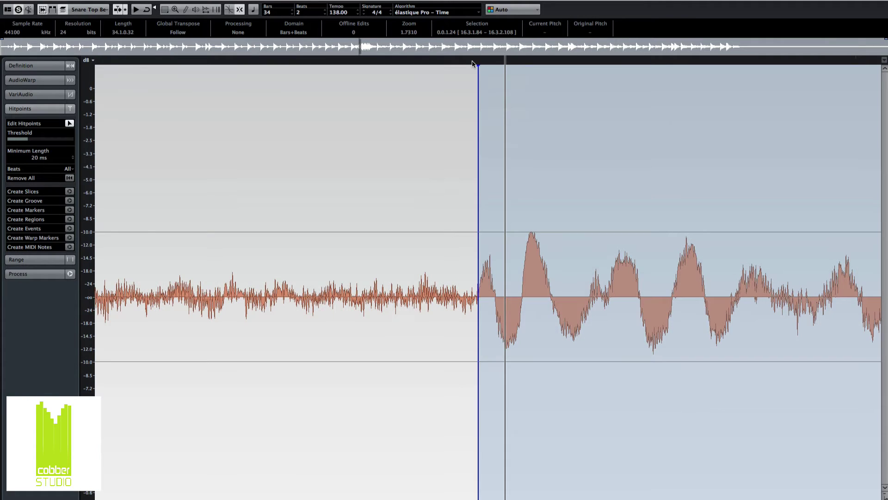
drag(472, 60, 478, 21)
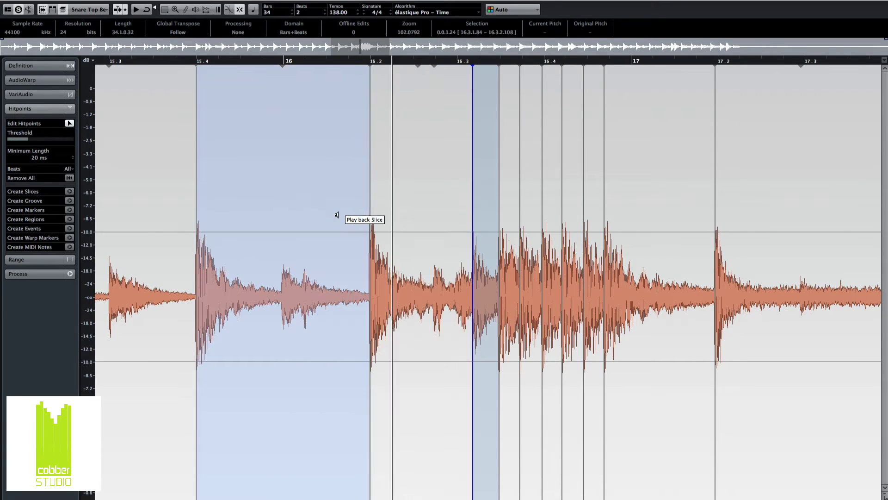
- Enable the hitpoint on the hit between 16.2 and 16.3 and listen through the snare fill and the following bars
click(434, 66)
click(311, 74)
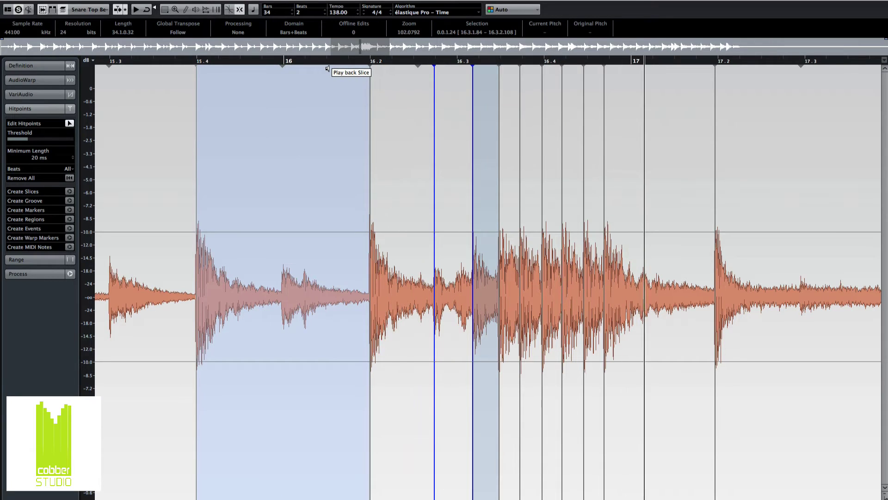
key(g)
key(g)
key(g)
key(g)
key(g)
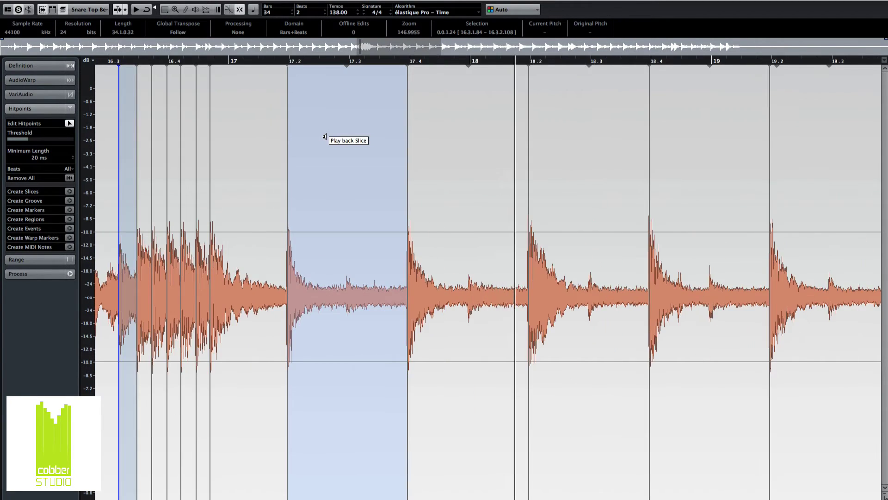
key(g)
key(g)
key(g)
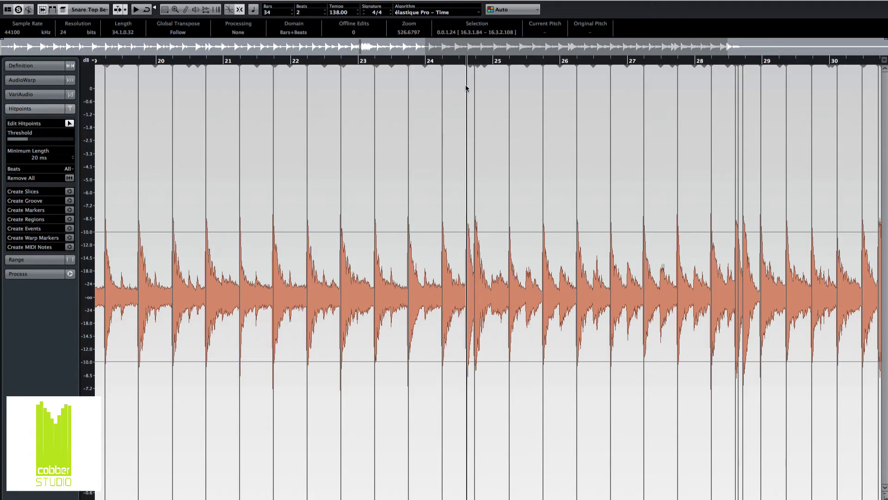
- Insert a hitpoint at the second stroke of the double snare hit after 24.3, at 24.3.3.7
drag(466, 88, 466, 132)
scroll(526, 179, right, 2)
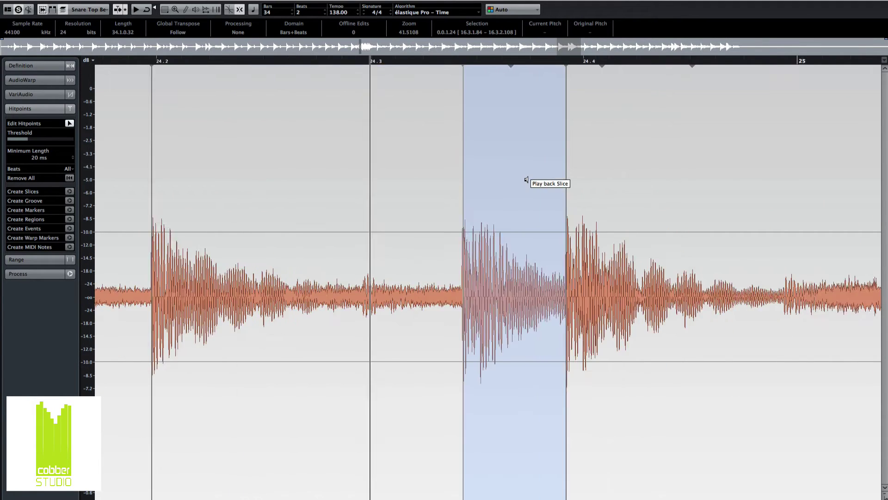
scroll(526, 180, right, 3)
drag(389, 60, 387, 83)
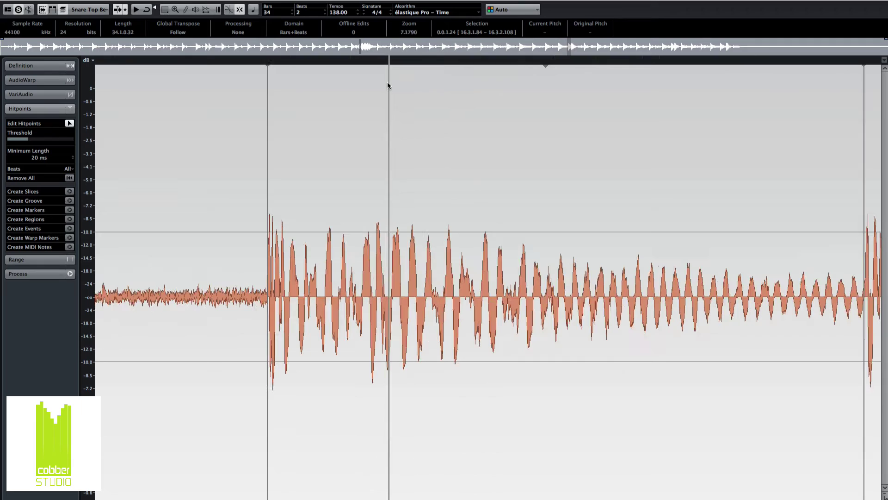
scroll(387, 82, down, 1)
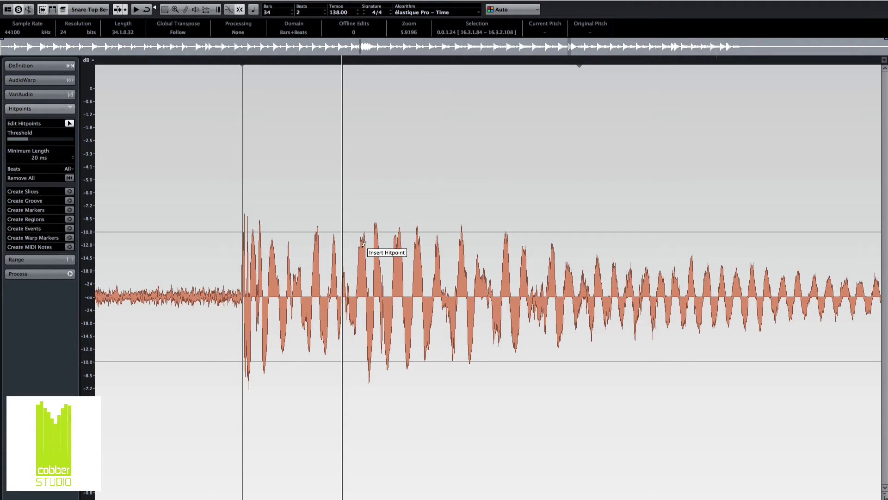
alt+click(367, 295)
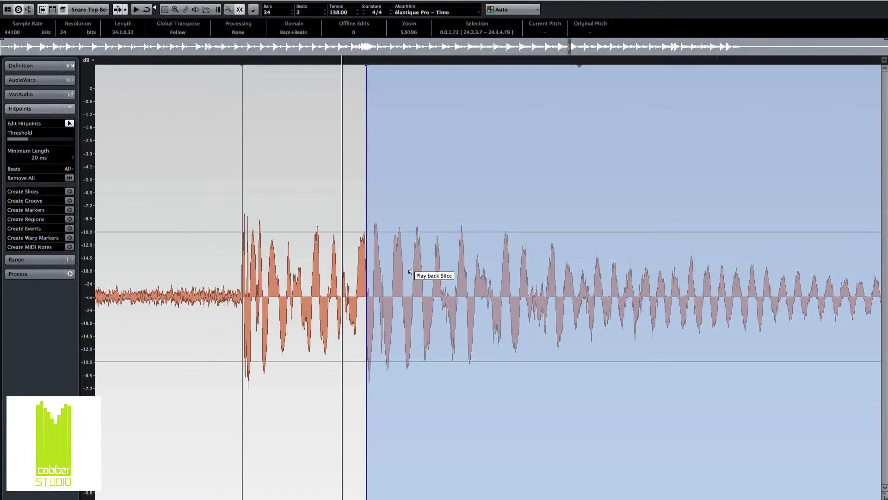
- Insert a hitpoint at the second stroke of the double snare hit just before 24.4, at 24.3.4.116
key(g)
key(g)
key(g)
key(g)
key(g)
scroll(506, 287, right, 4)
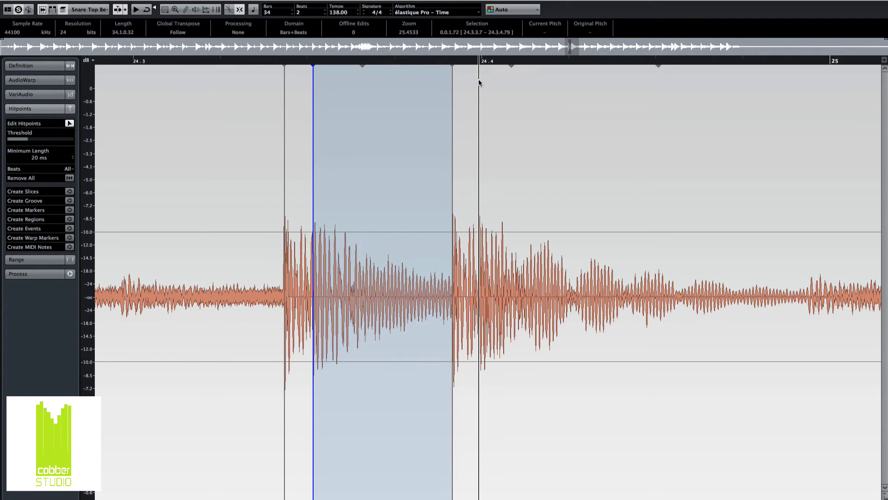
key(h)
key(h)
key(h)
key(h)
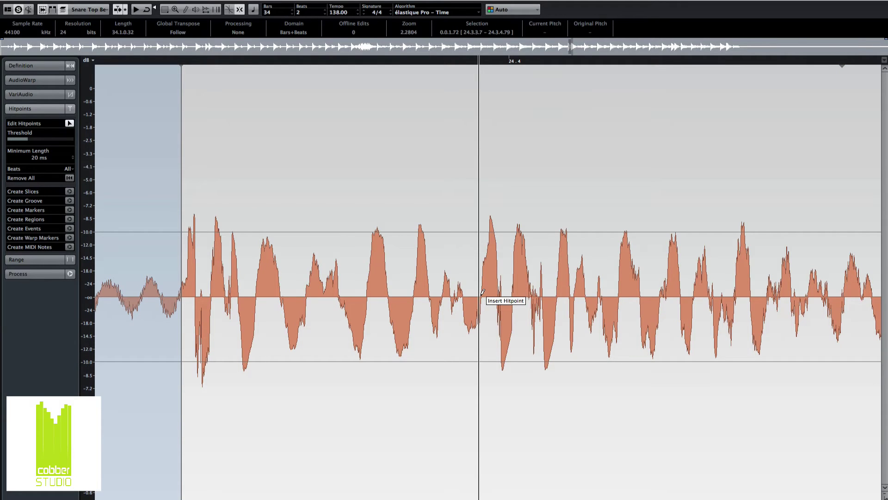
key(g)
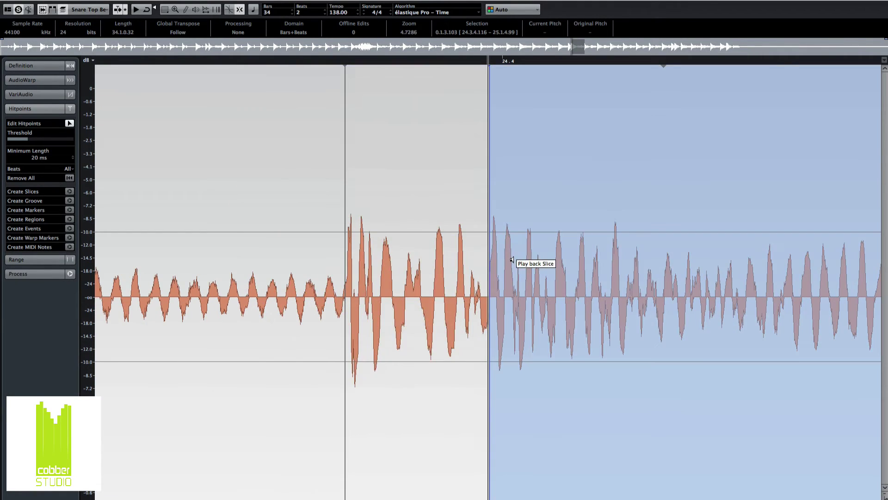
- Play back the snare around bars 24 to 26 and examine the hitpoints on the double hits
key(g)
key(g)
key(g)
key(g)
key(g)
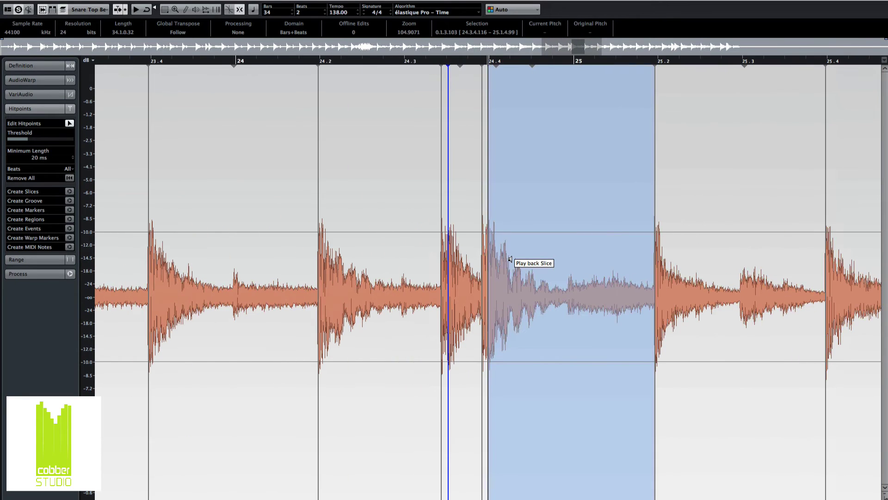
key(space)
scroll(511, 259, right, 3)
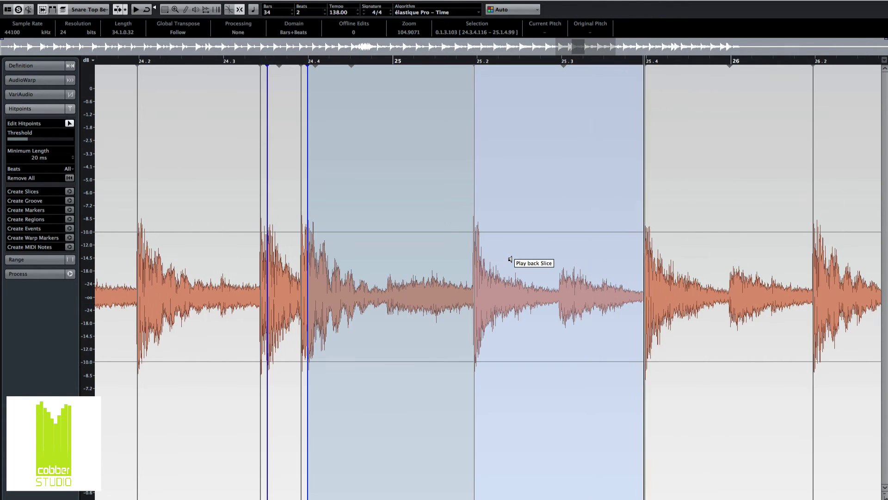
scroll(486, 255, right, 2)
scroll(261, 151, right, 5)
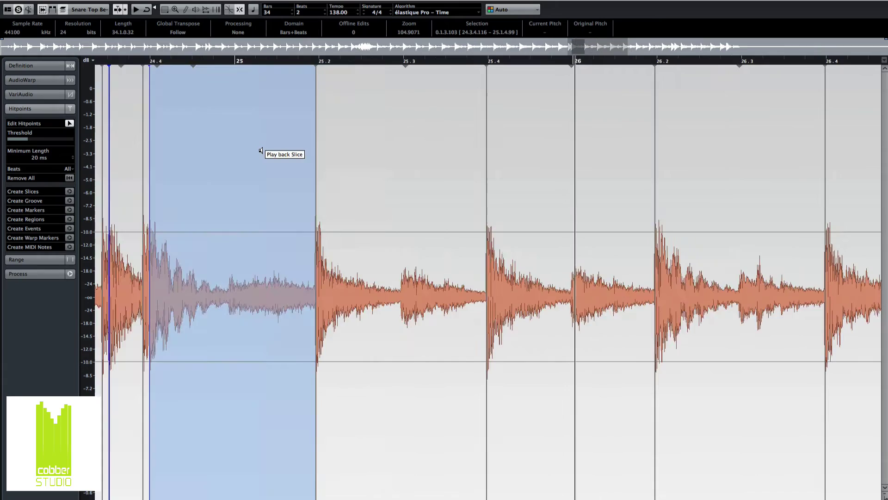
scroll(261, 150, left, 3)
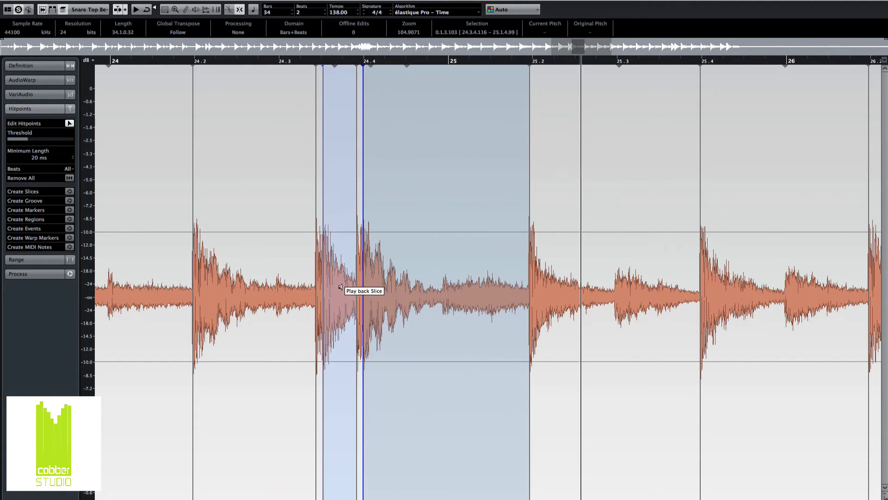
- Move the late hitpoint after 28.3 back onto the second stroke of the double snare hit, at 28.3.2.110
key(g)
key(g)
key(g)
key(g)
key(g)
key(g)
scroll(345, 286, down, 1)
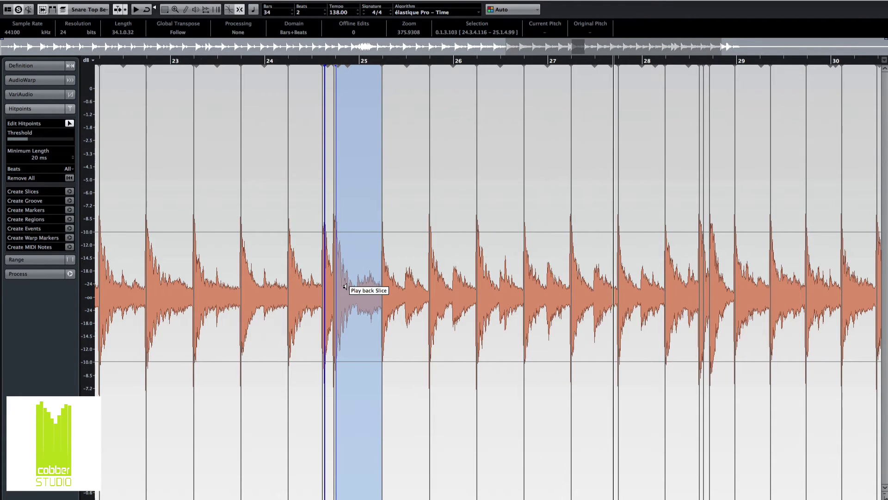
scroll(345, 287, right, 1)
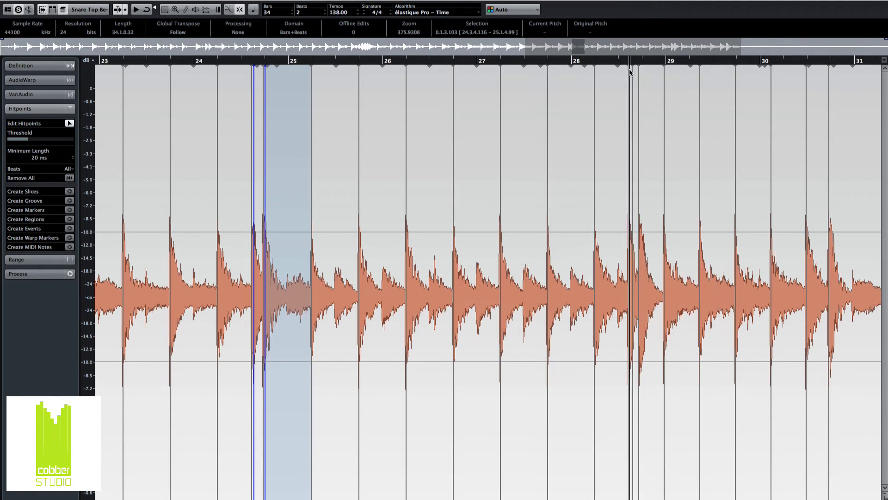
scroll(631, 141, up, 8)
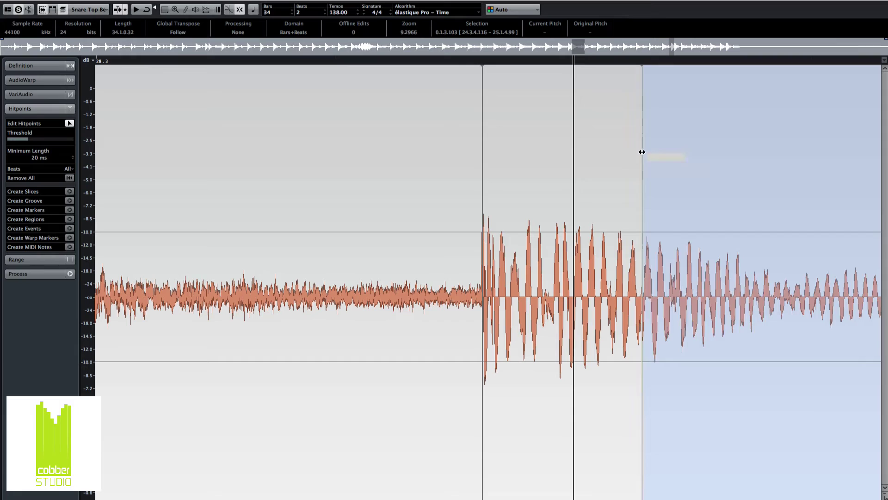
drag(642, 152, 577, 145)
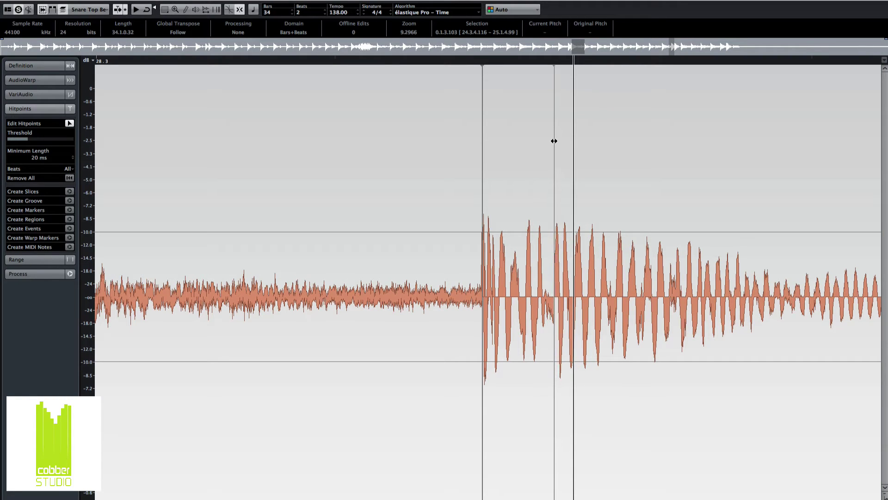
click(556, 141)
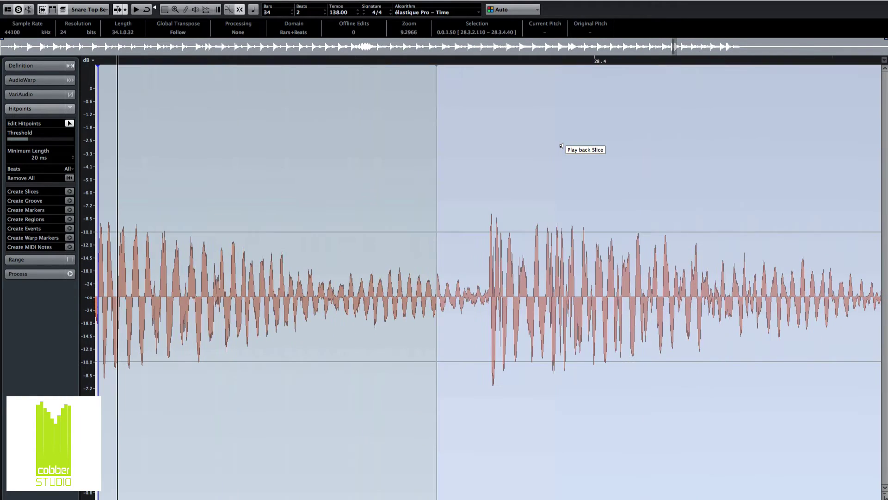
- Move the early hitpoint before 28.4 forward onto the start of the following snare hit, at 28.3.4.67
scroll(560, 146, down, 3)
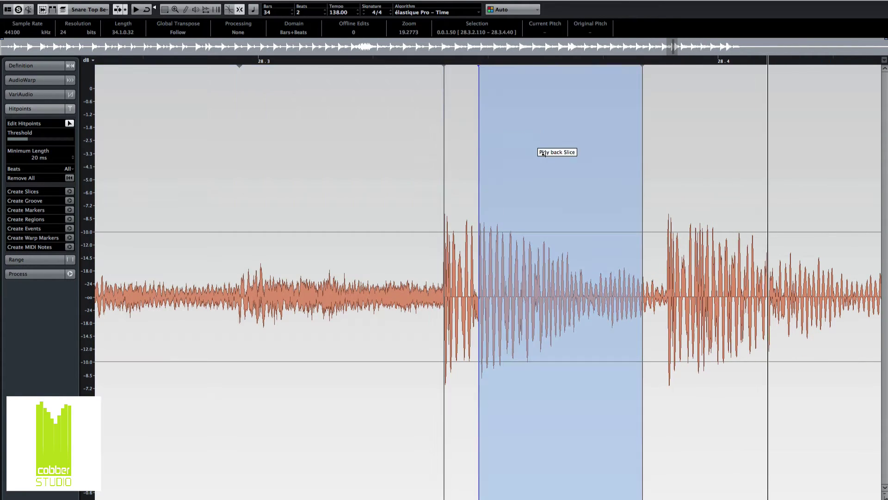
scroll(428, 158, right, 5)
scroll(438, 156, left, 1)
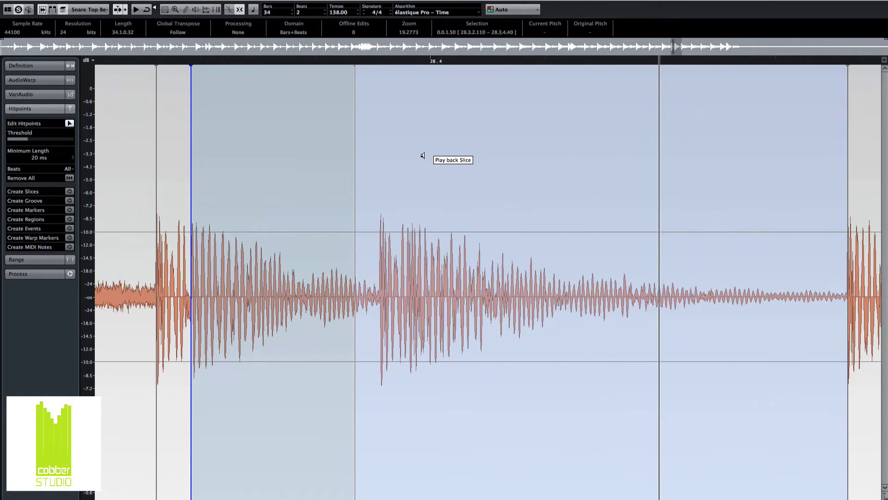
drag(354, 143, 371, 143)
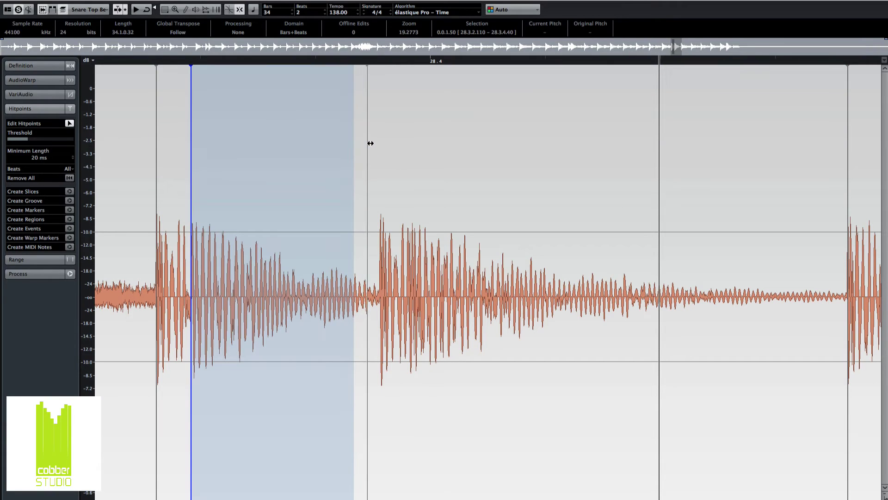
click(380, 143)
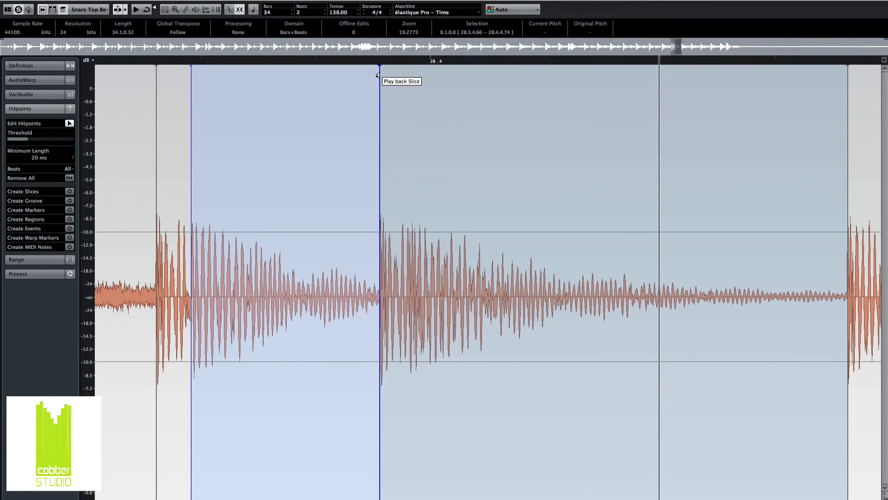
drag(377, 117, 421, 134)
scroll(467, 145, right, 5)
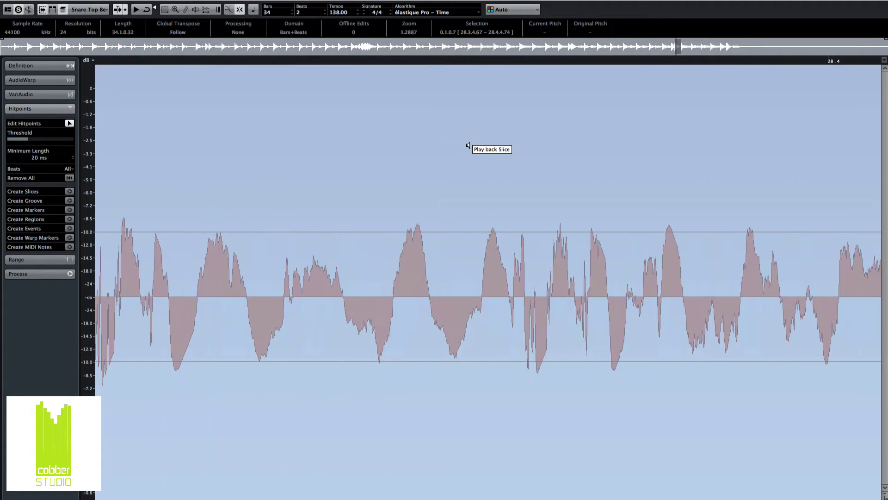
- Insert a hitpoint at the second stroke of the double snare hit just before 28.4, at 28.3.4.98
key(g)
key(g)
key(g)
key(g)
key(g)
key(g)
key(g)
key(g)
key(g)
key(g)
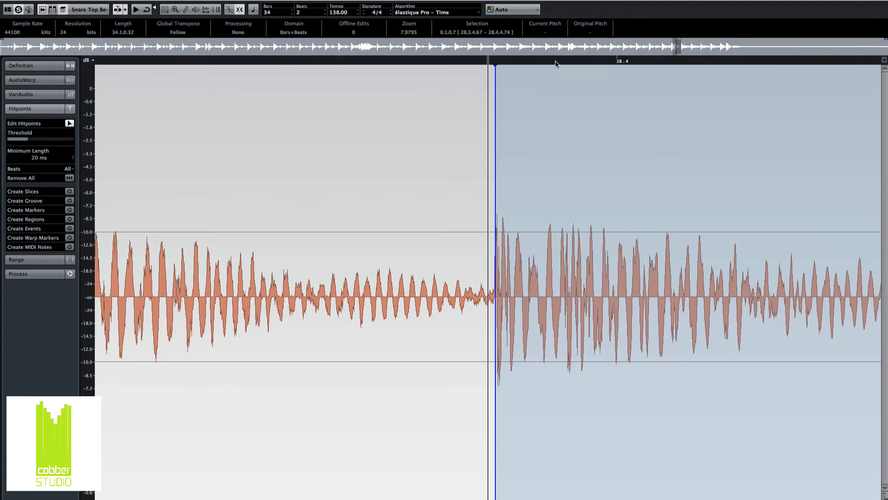
click(554, 64)
key(h)
key(h)
key(h)
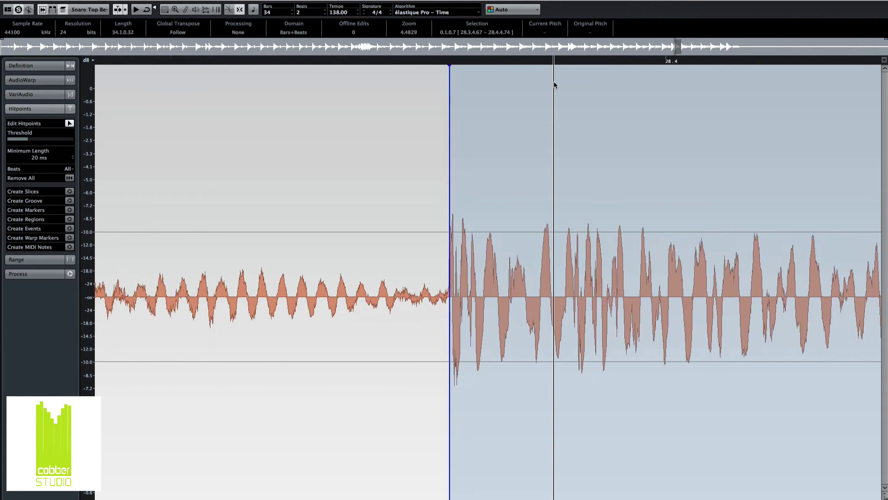
key(h)
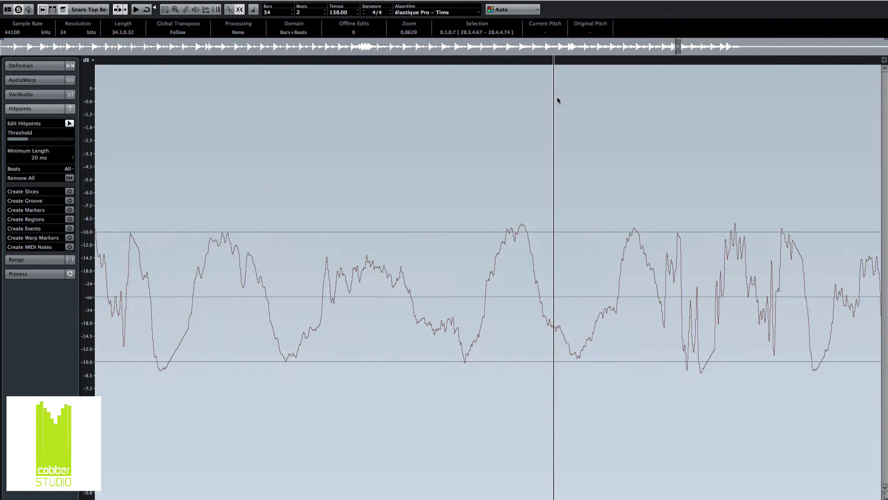
alt+click(683, 295)
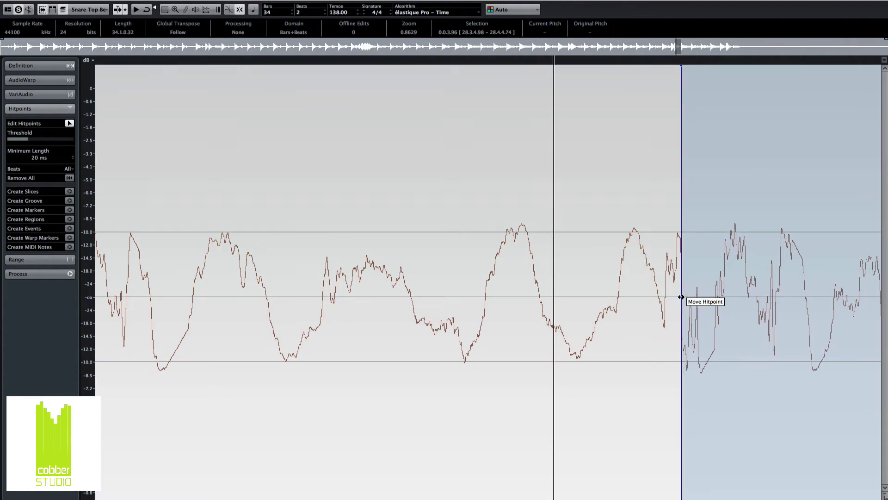
- Insert a hitpoint at the second stroke of the last double snare hit, just before 30.4, at 30.3.4.115
key(g)
key(g)
key(g)
key(g)
key(g)
key(g)
key(g)
key(g)
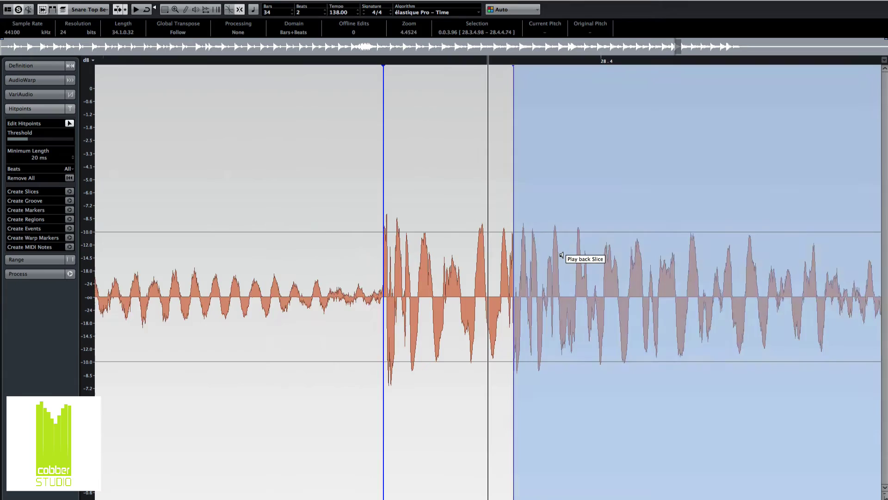
key(g)
key(g)
key(g)
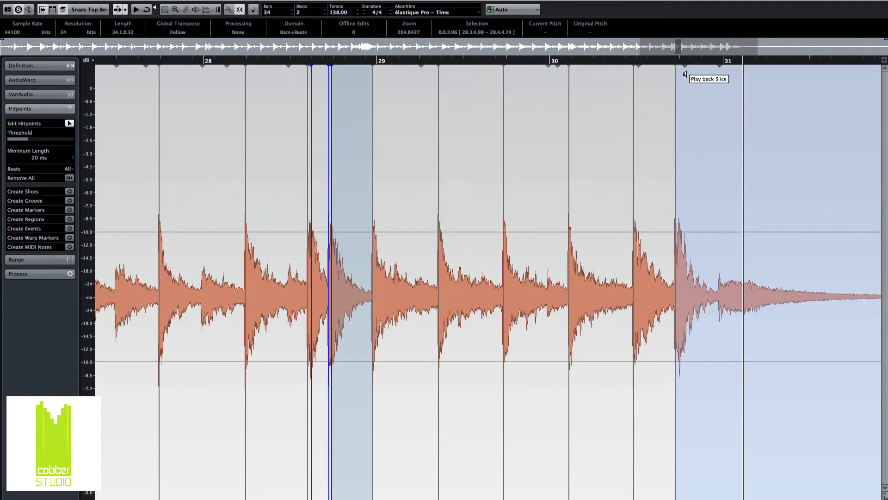
drag(683, 61, 684, 142)
key(g)
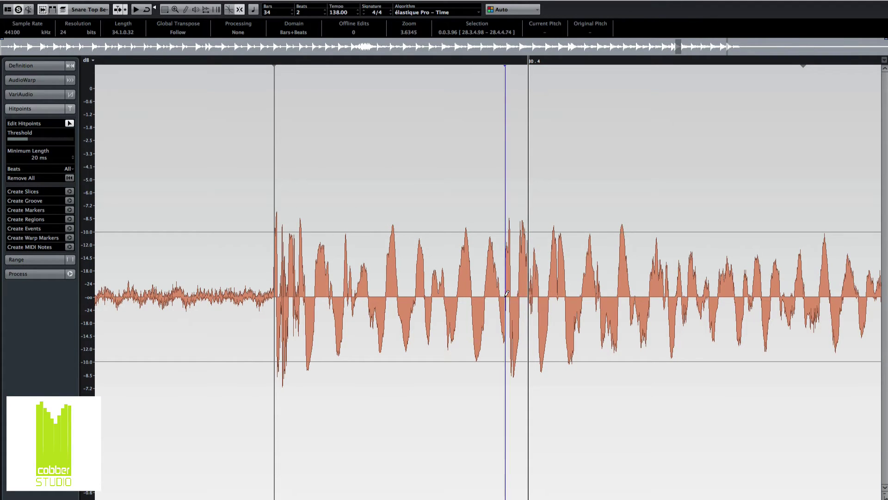
alt+click(506, 296)
- Convert all snare top hitpoints to MIDI notes on a new MIDI track, with dynamic velocity, pitch D1 and 1/16 length
key(g)
key(g)
key(g)
key(g)
key(g)
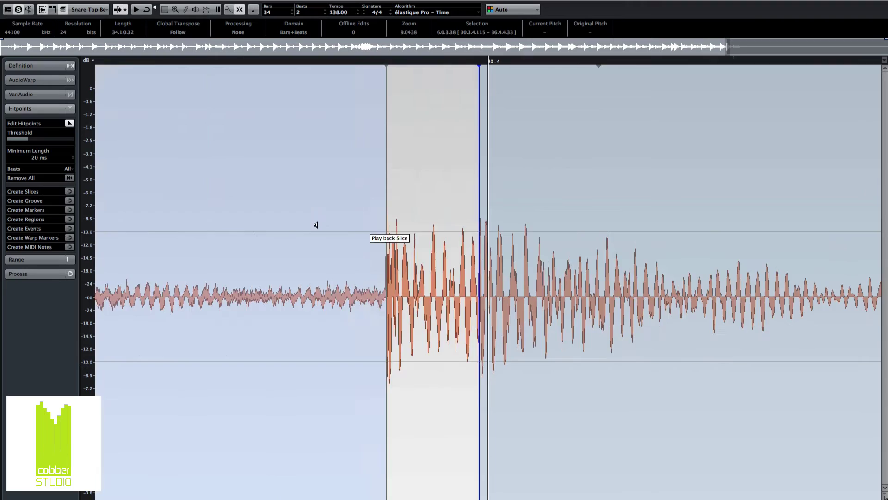
key(g)
key(g)
key(g)
key(g)
key(g)
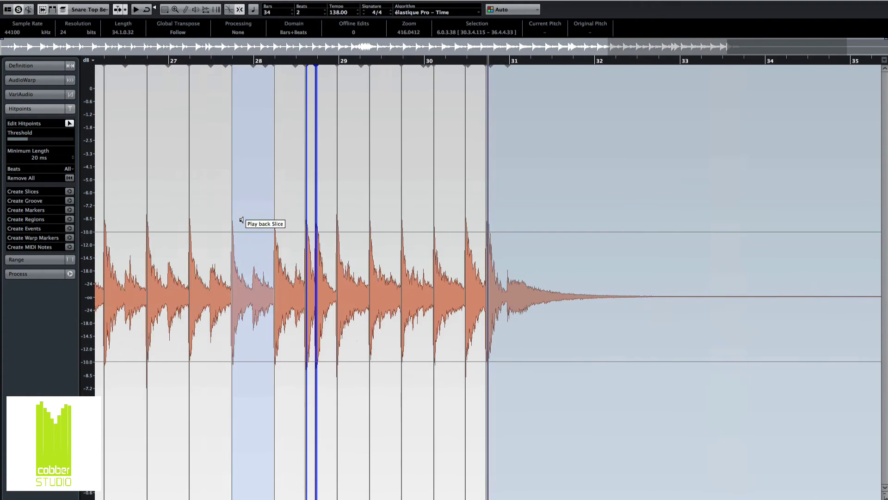
key(g)
key(g)
key(ctrl+a)
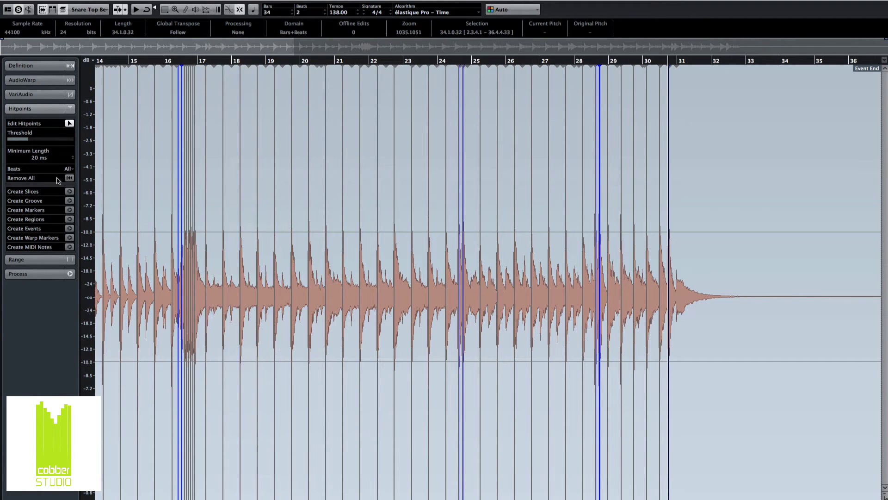
click(69, 246)
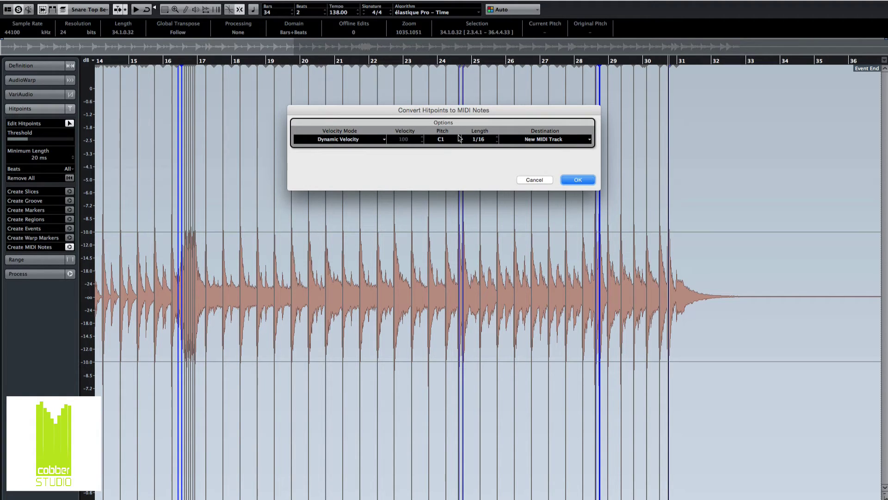
click(579, 182)
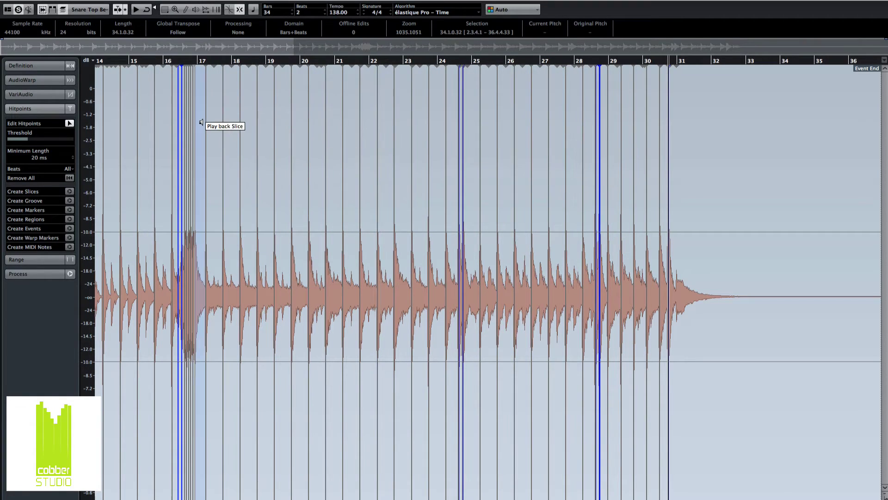
- Close the snare top's sample editor and rename the new MIDI track as Midi Snare
click(7, 1)
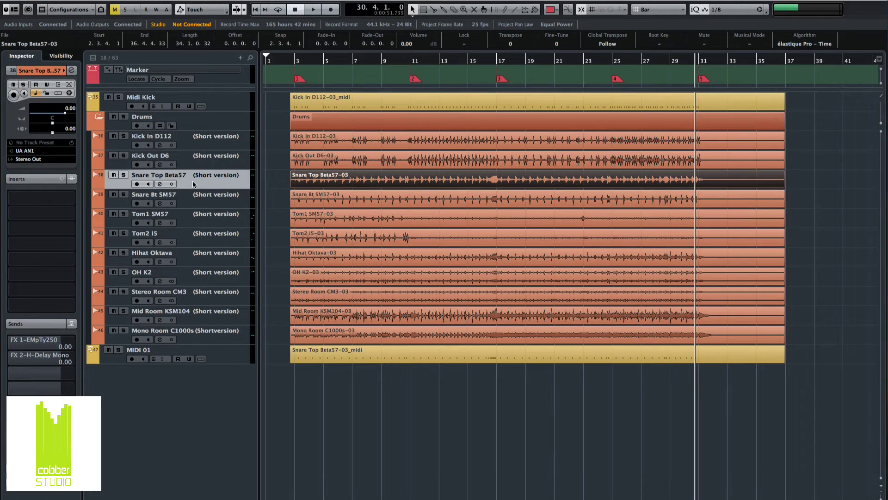
click(228, 356)
double_click(152, 351)
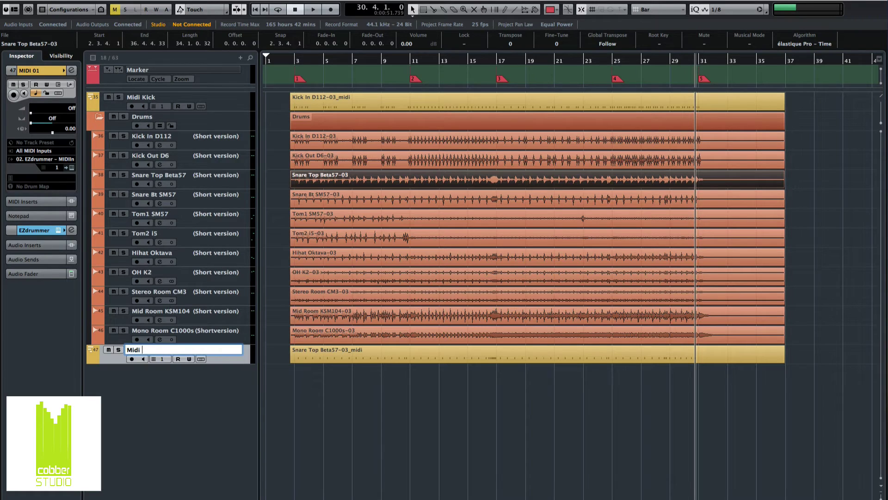
text(Midi Snare)
key(Return)
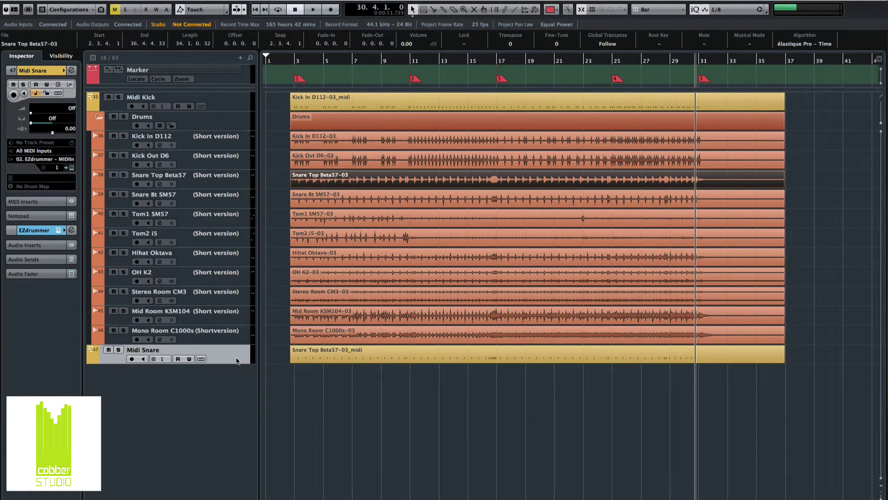
- Move the Midi Snare track directly below Midi Kick and route its output to EZdrummer
drag(238, 183, 237, 120)
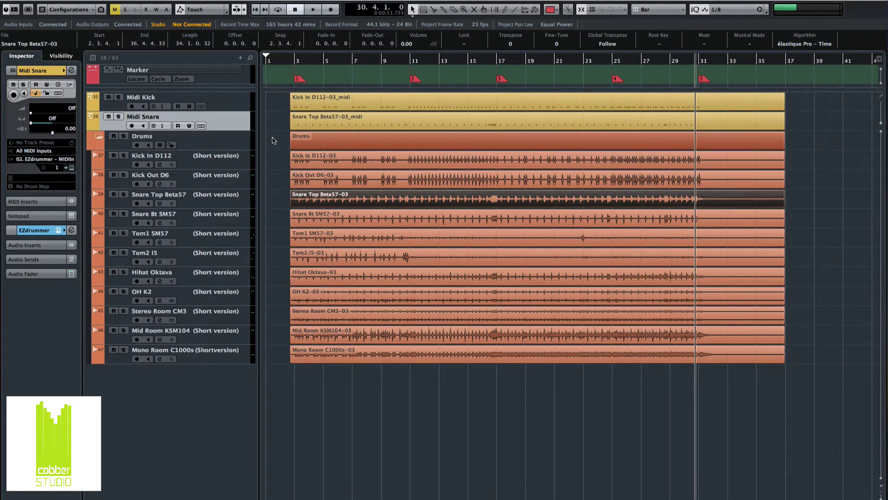
click(40, 160)
click(49, 206)
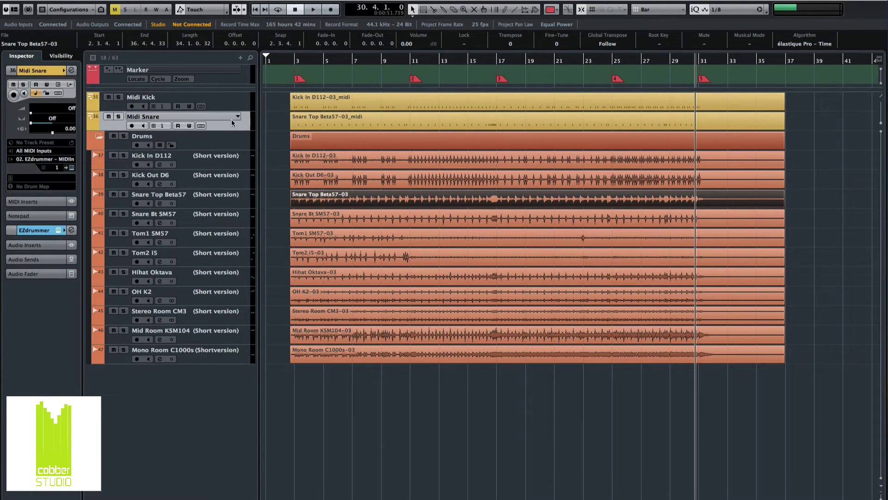
- Solo the Midi Snare track and play it back briefly from bar 3
click(298, 63)
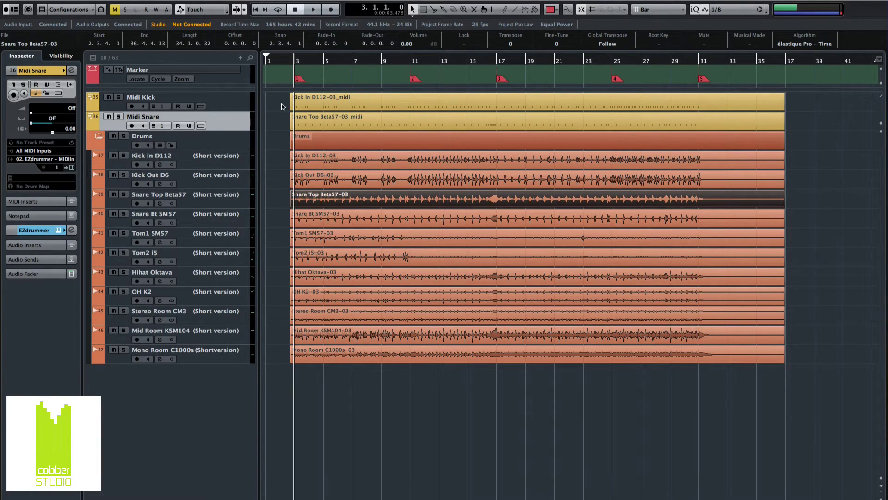
click(119, 118)
key(space)
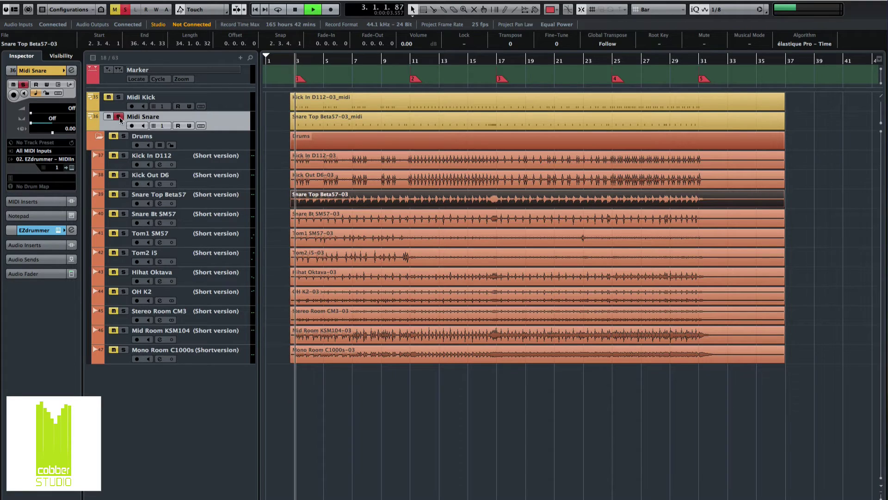
key(space)
- Open the snare MIDI part, raise the velocity of all its notes, bringing the first to 127, and play it back
click(338, 124)
double_click(339, 124)
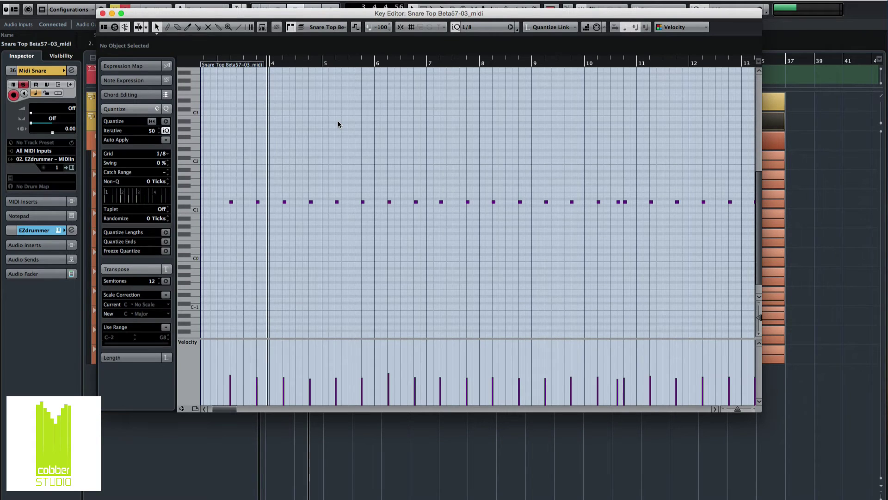
key(super+a)
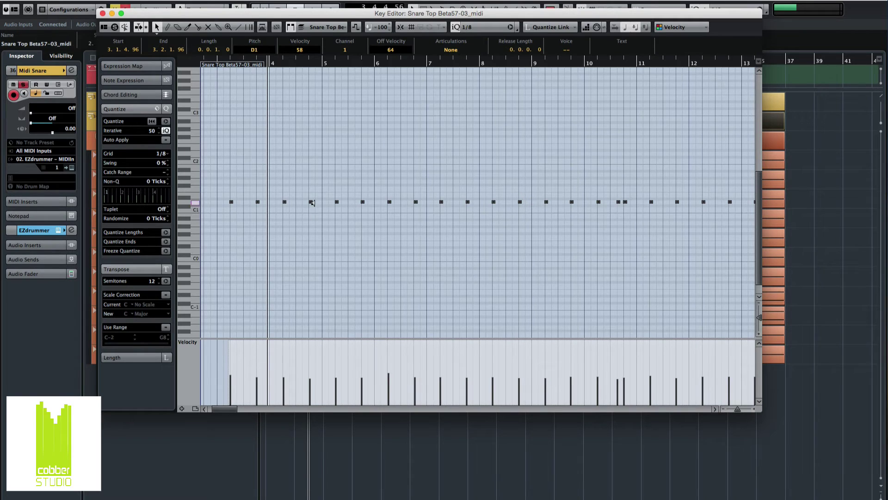
drag(311, 203, 311, 193)
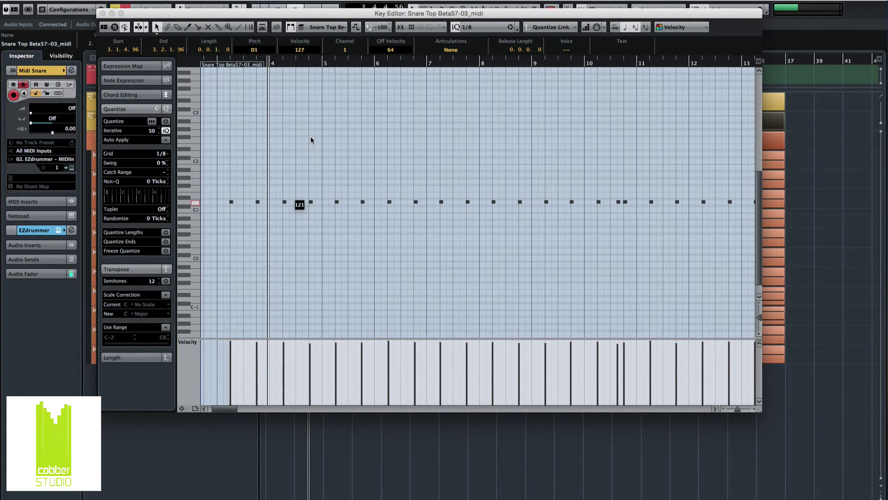
key(space)
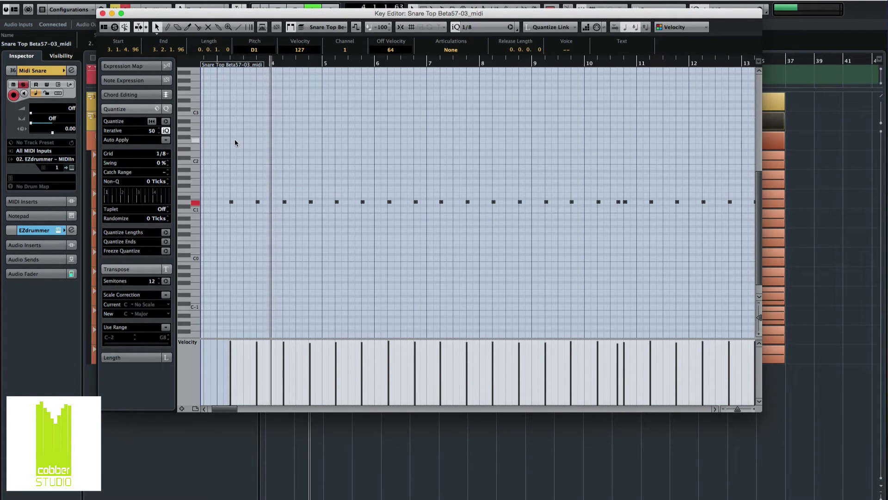
- Try the first snare note alone at pitch E1
click(237, 202)
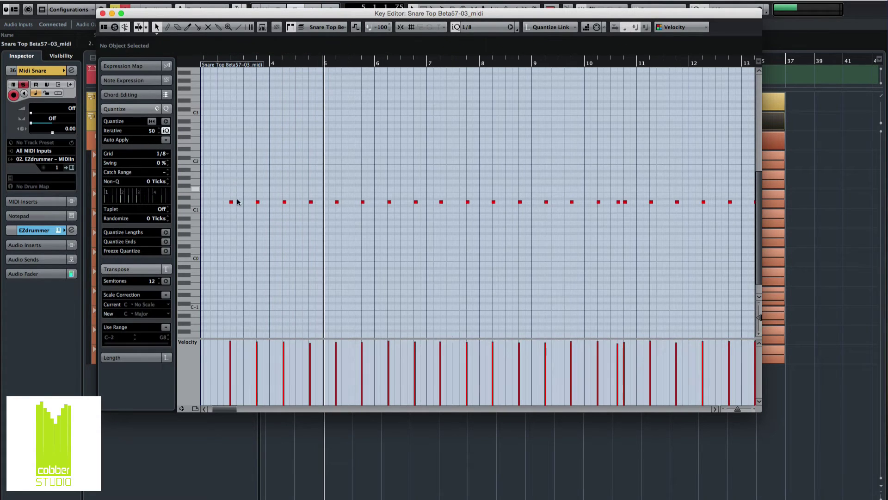
click(232, 203)
drag(231, 203, 232, 199)
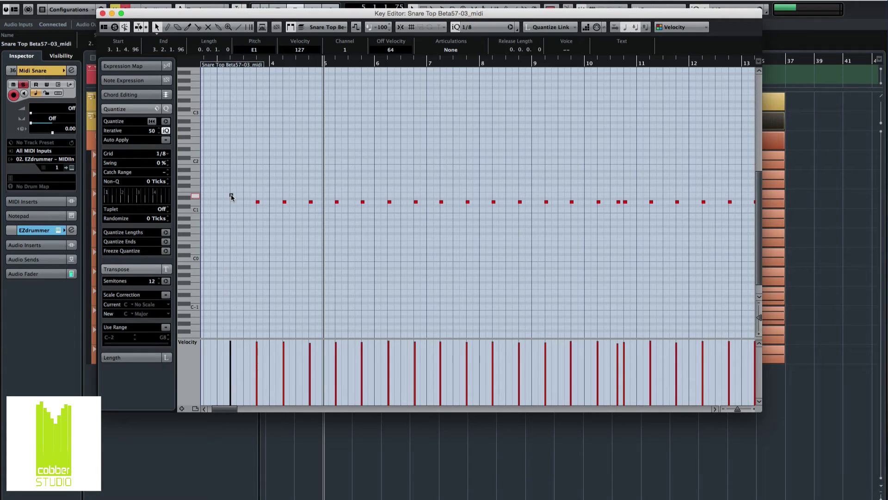
- Transpose all snare notes up to E1 and play them back from bar 3
key(super+a)
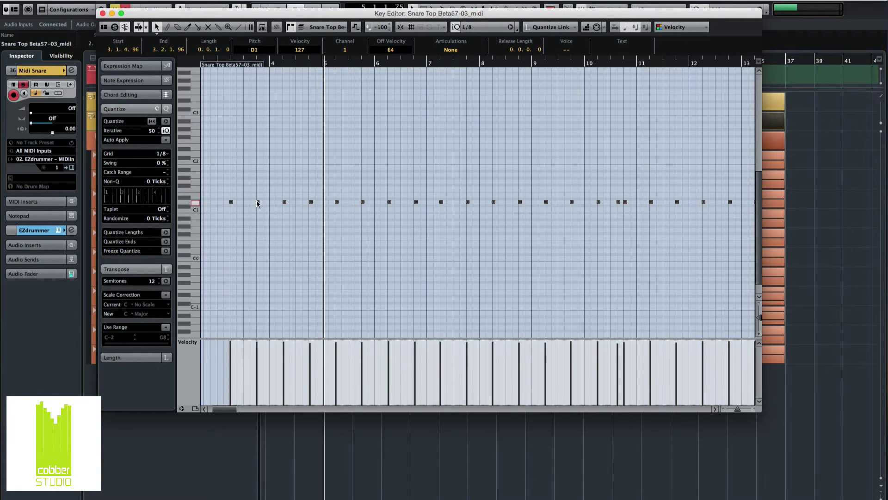
drag(258, 200, 258, 197)
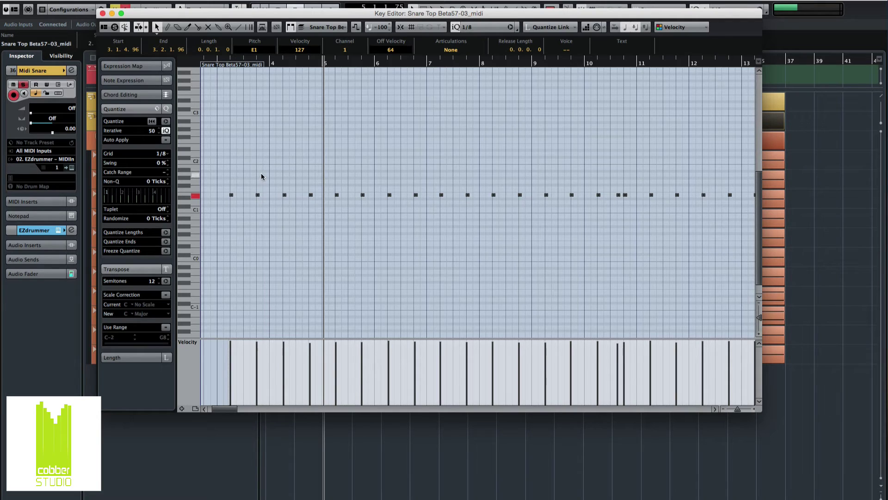
key(g)
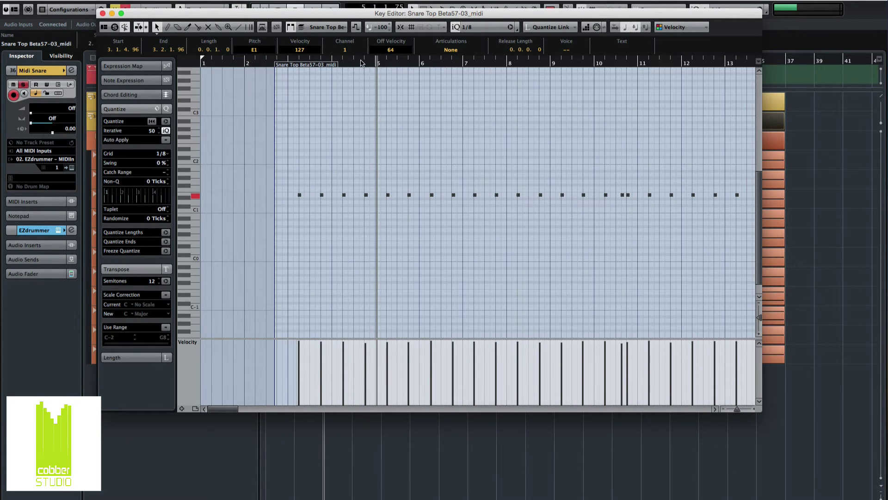
drag(363, 63, 294, 64)
key(space)
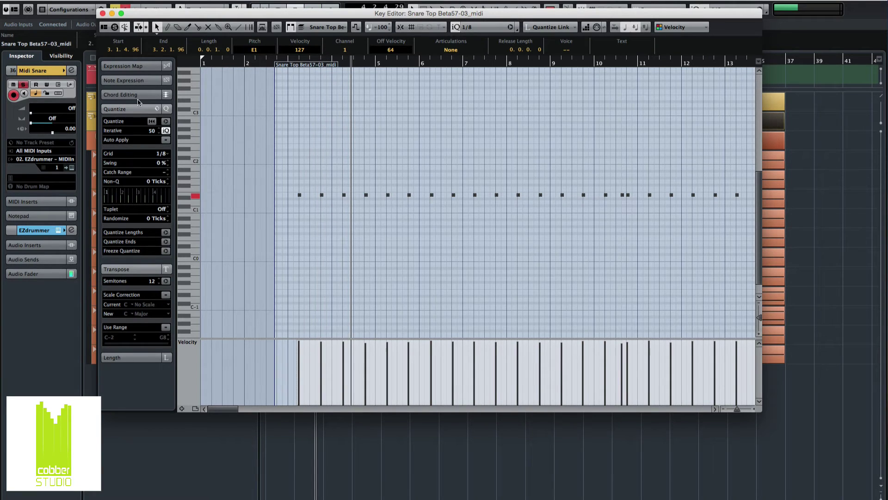
- Close the key editor, solo the OH K2 track alongside Midi Snare and play both back
click(103, 14)
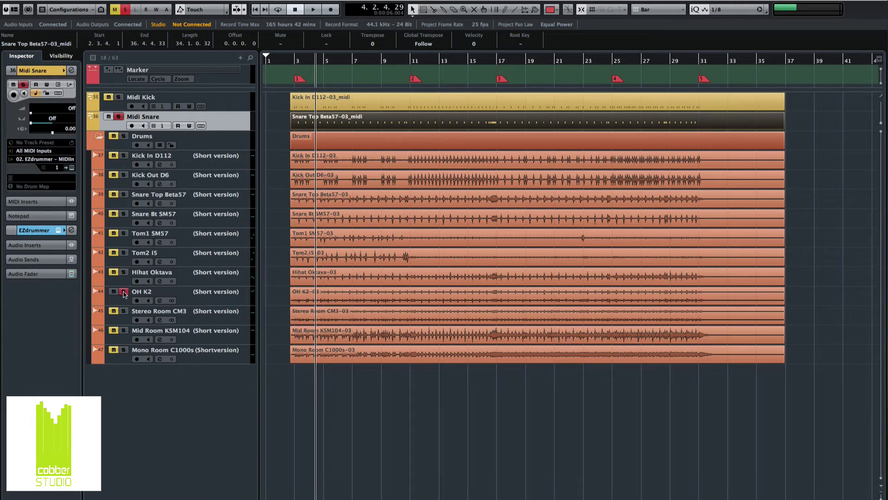
key(space)
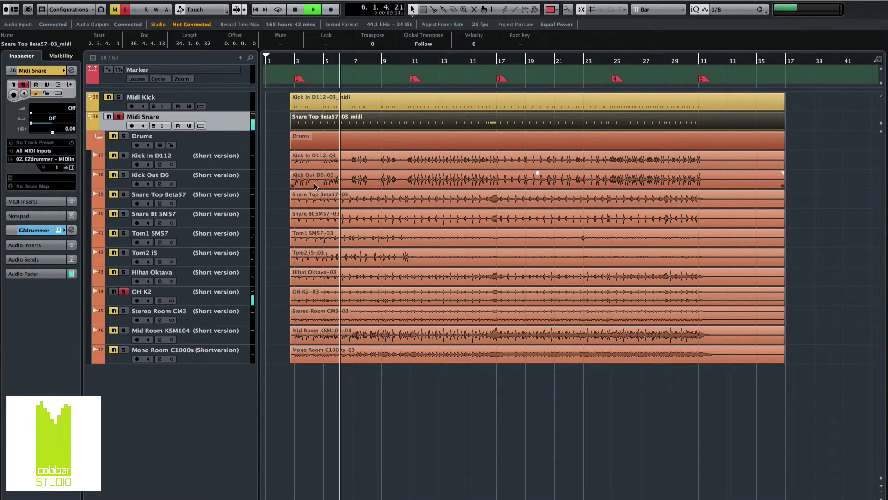
- Reopen the snare MIDI part and lower the velocity of the double hit's first note, just after 10.3, to 103
double_click(376, 122)
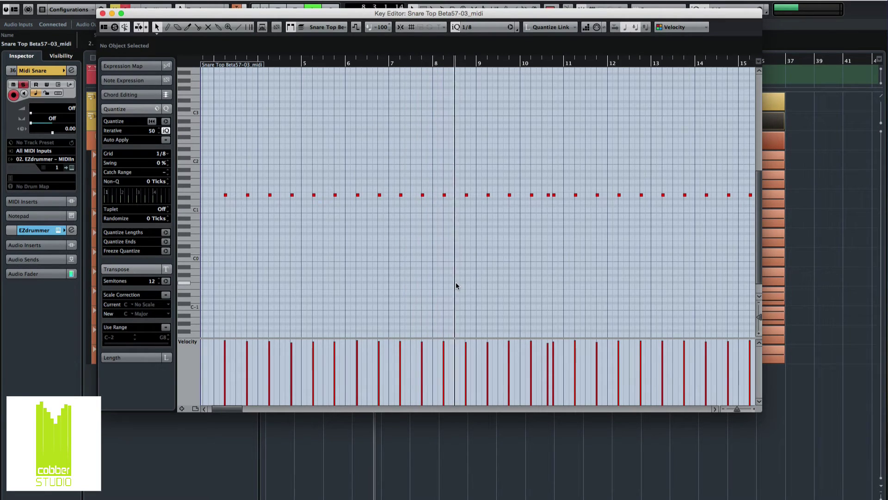
key(h)
key(h)
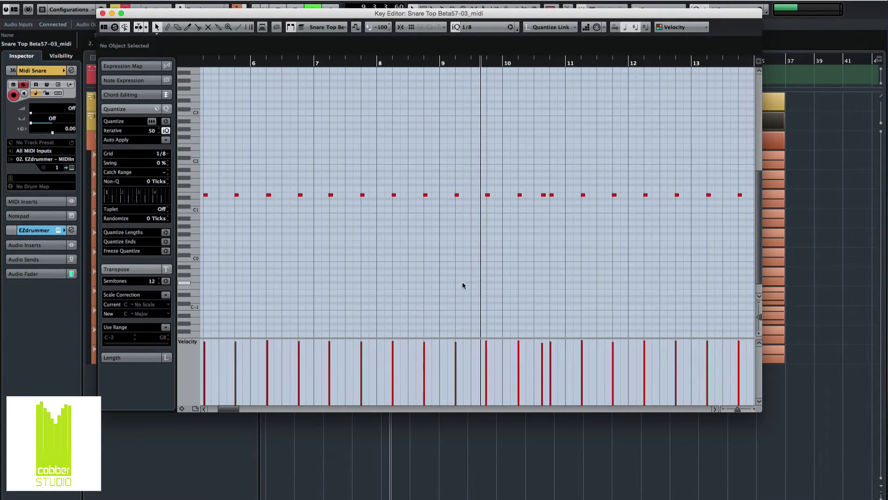
key(h)
key(h)
key(h)
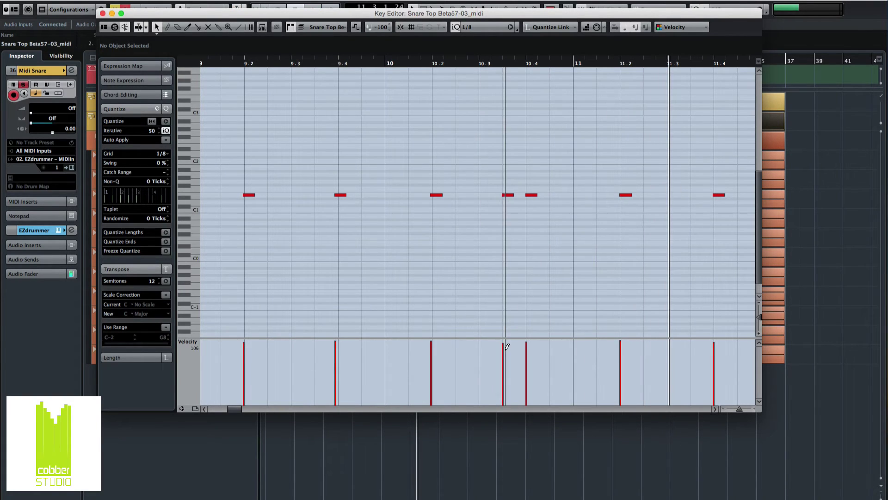
click(506, 349)
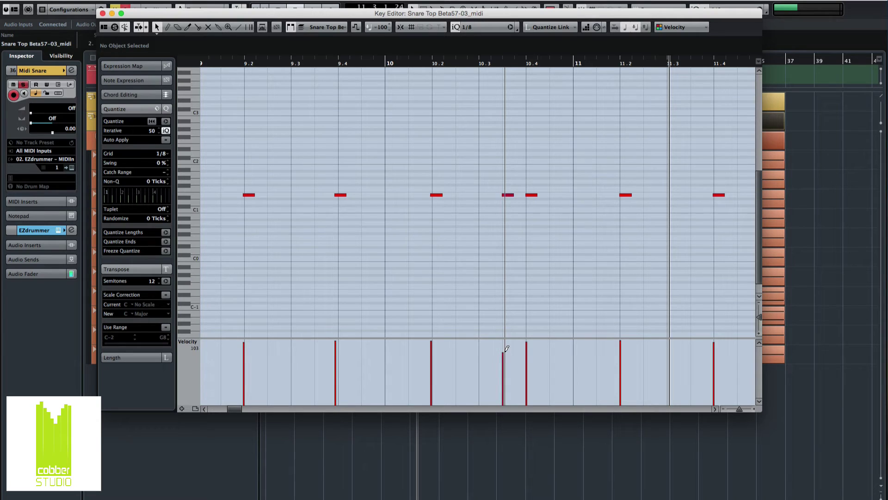
- Play back the snare notes from just before 9.4 through the roll in bar 16
click(325, 64)
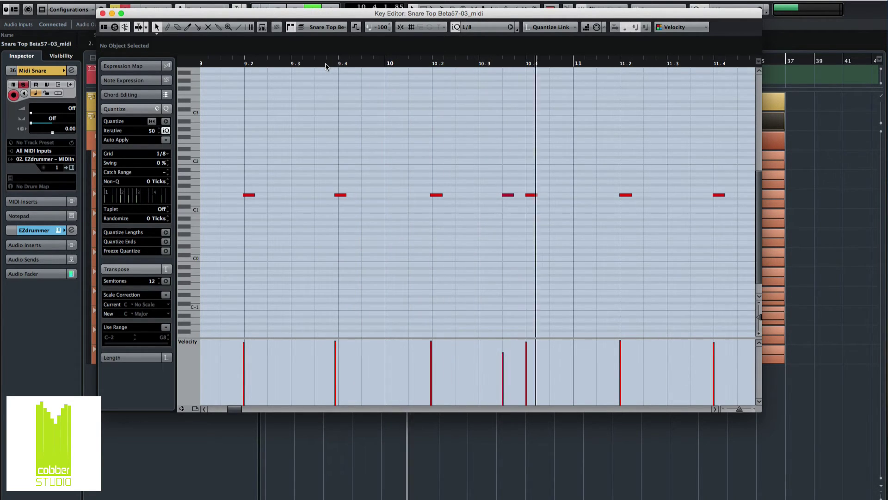
key(g)
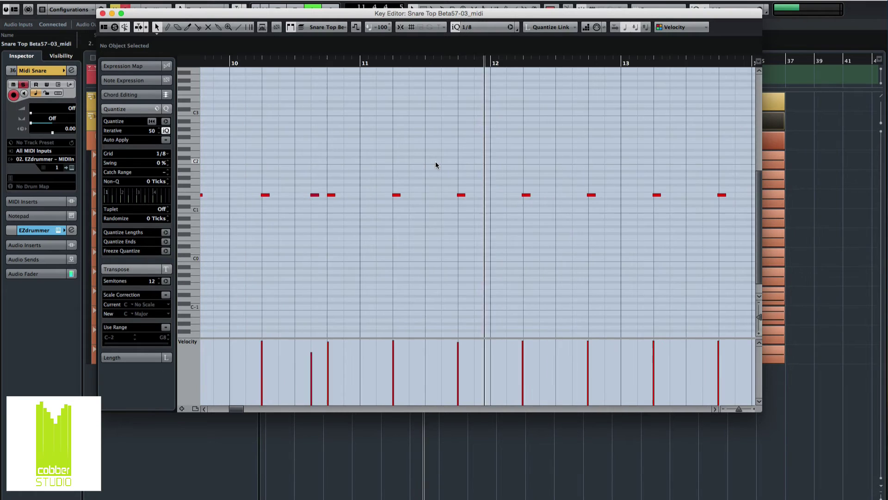
key(g)
key(g)
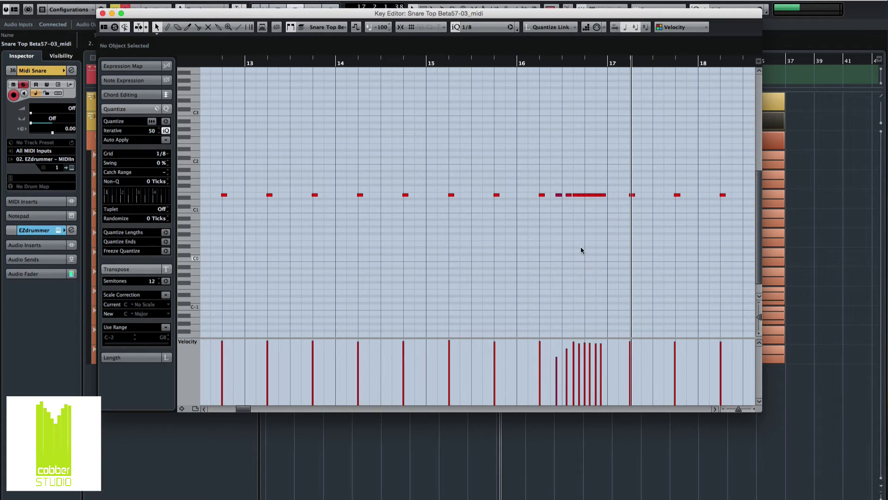
- Move the first note of the bar 16 snare roll down to D1 and lower its velocity well below the other roll notes
click(558, 195)
drag(558, 196, 558, 202)
scroll(558, 202, down, 1)
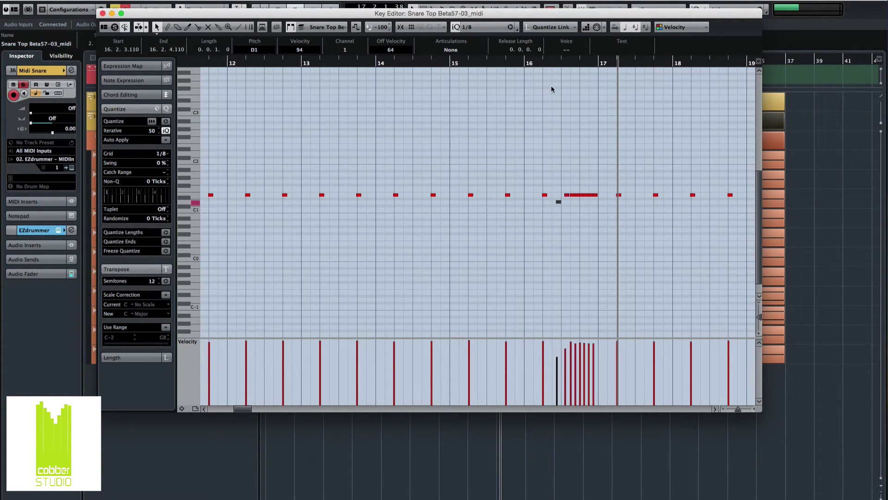
scroll(554, 151, right, 3)
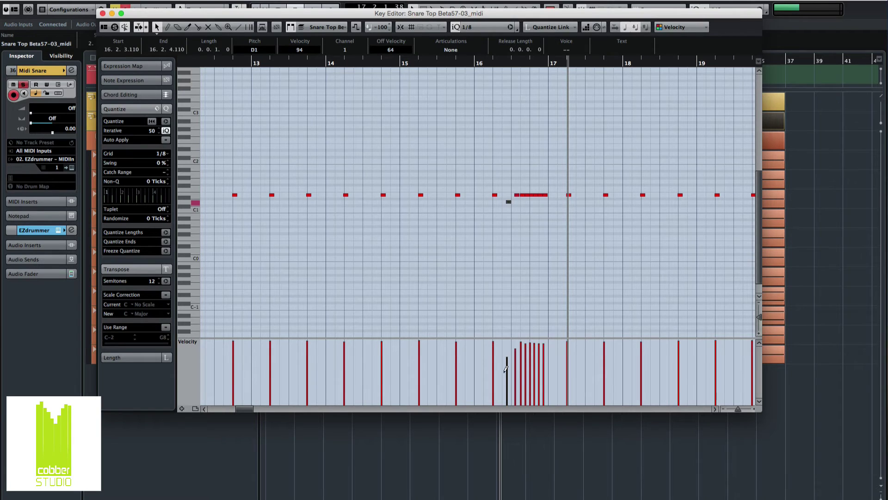
drag(506, 369, 510, 380)
- Move the following notes of the bar 16 roll, except its last hit, down to D1 and play the roll back
drag(516, 189, 536, 202)
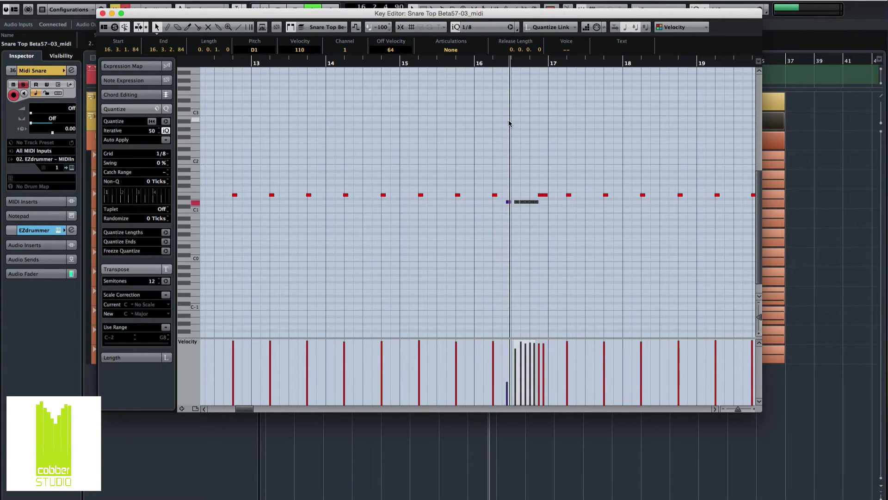
click(541, 195)
drag(540, 197, 540, 202)
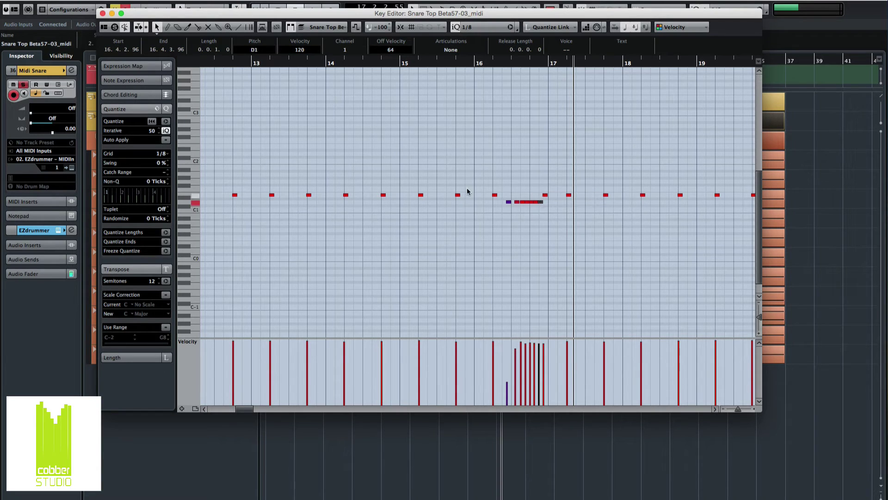
click(473, 63)
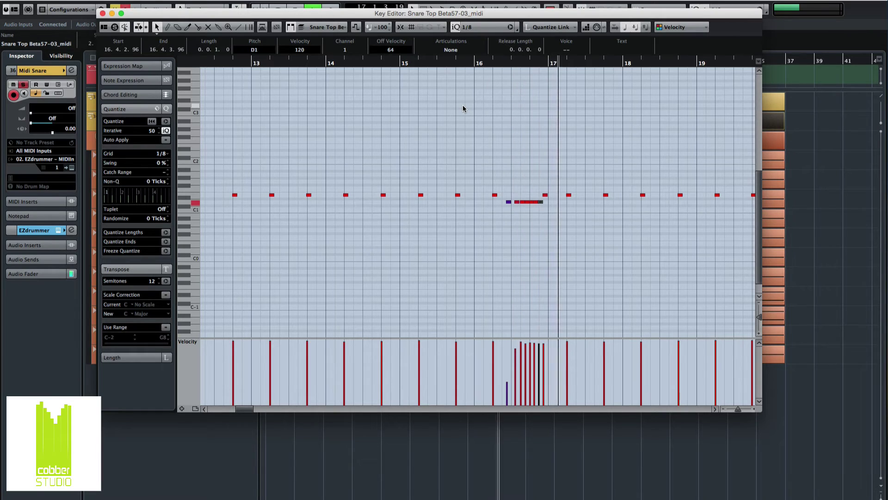
click(572, 254)
key(space)
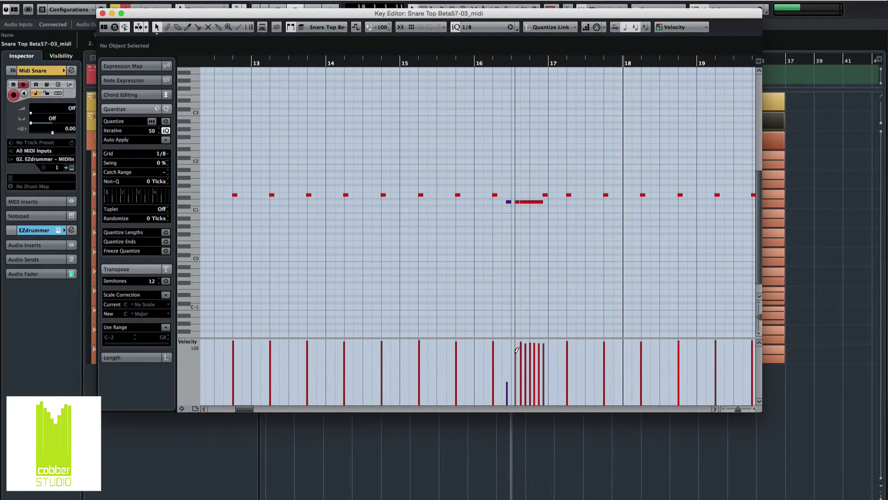
- Shape the roll's velocities from 16.3 onward into a rising ramp and play it back from bar 16
drag(521, 348, 545, 339)
click(477, 64)
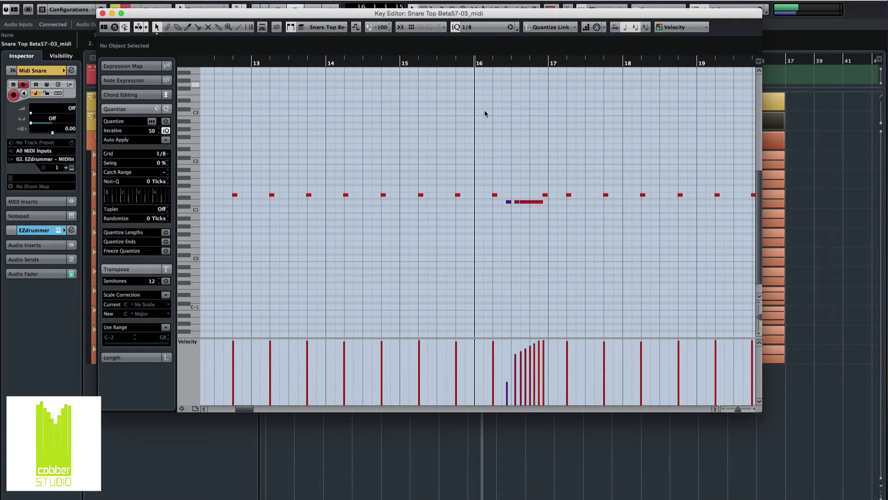
key(space)
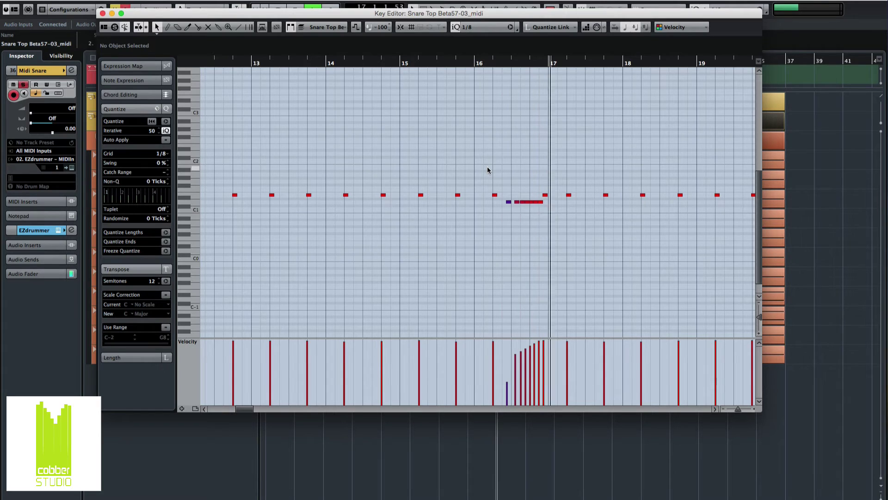
- Audition the remaining snare notes up to bar 31 and close the key editor
scroll(504, 178, right, 10)
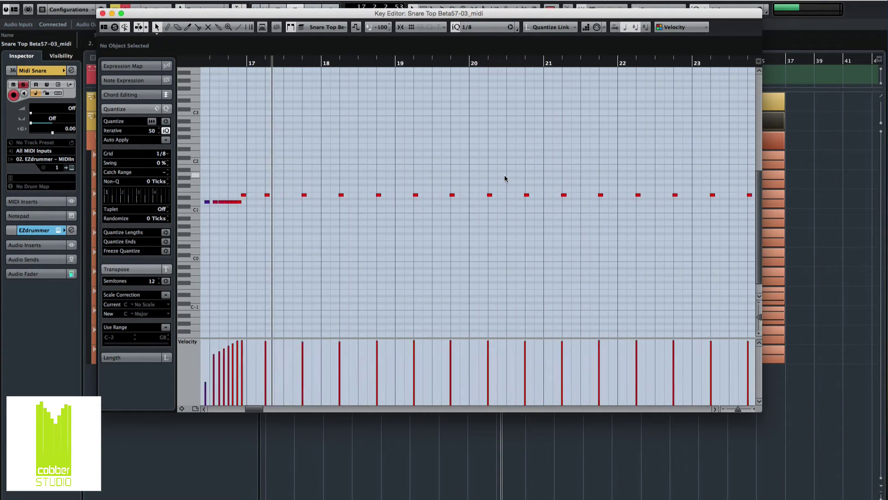
click(538, 64)
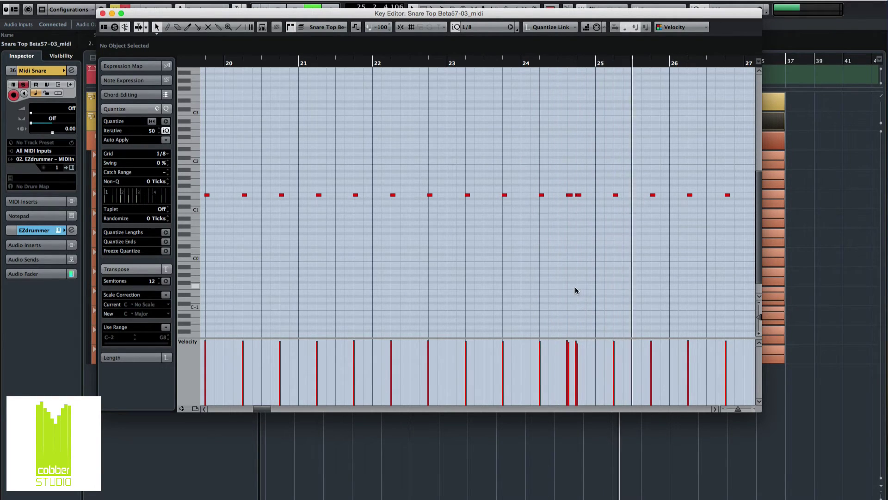
scroll(576, 288, right, 4)
click(610, 63)
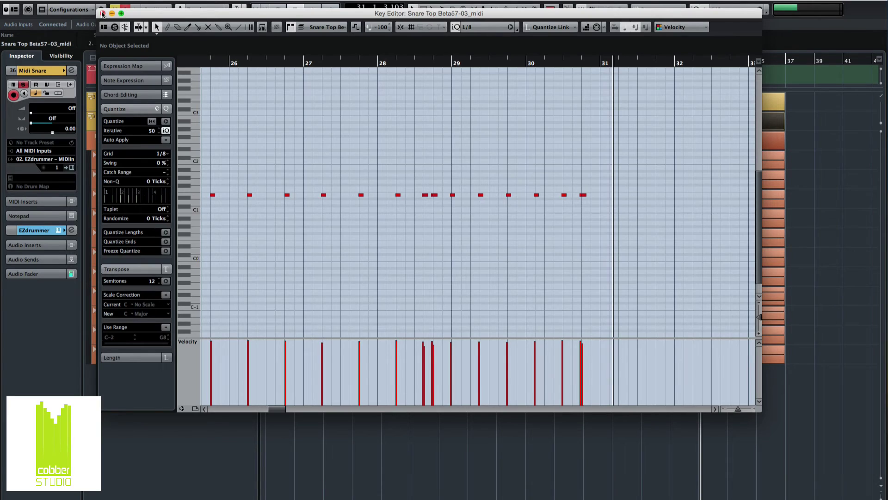
click(103, 13)
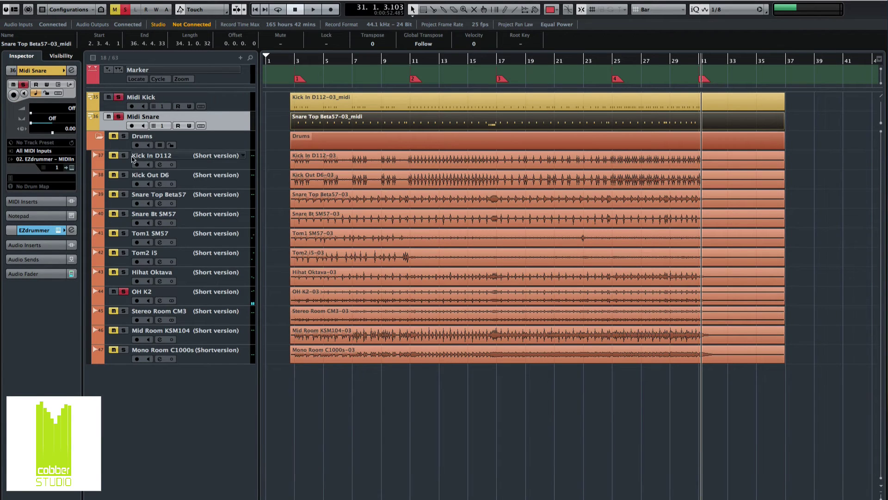
- Add Stereo Room CM3 to the soloed tracks and play the kit back from just before bar 3 and from around bar 15
click(122, 298)
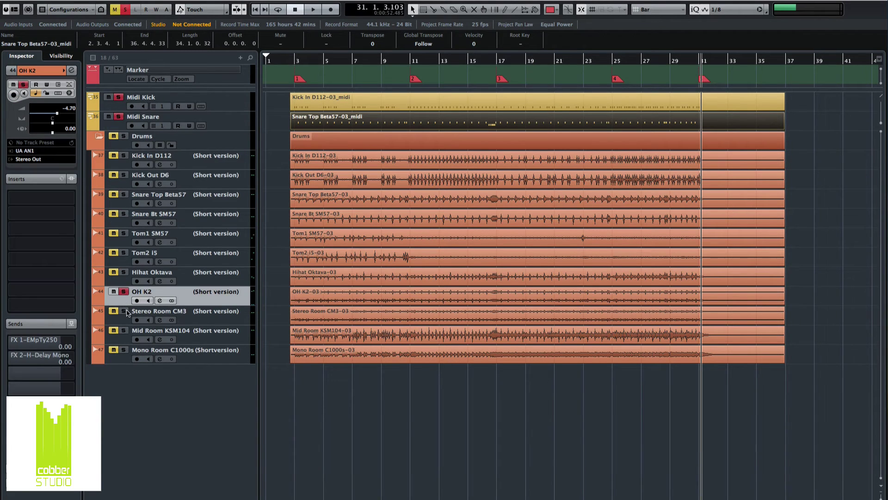
click(123, 311)
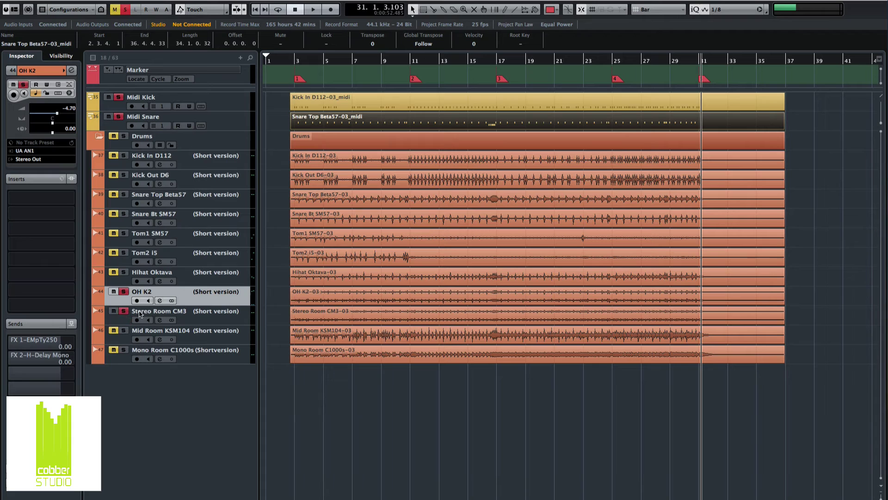
double_click(289, 59)
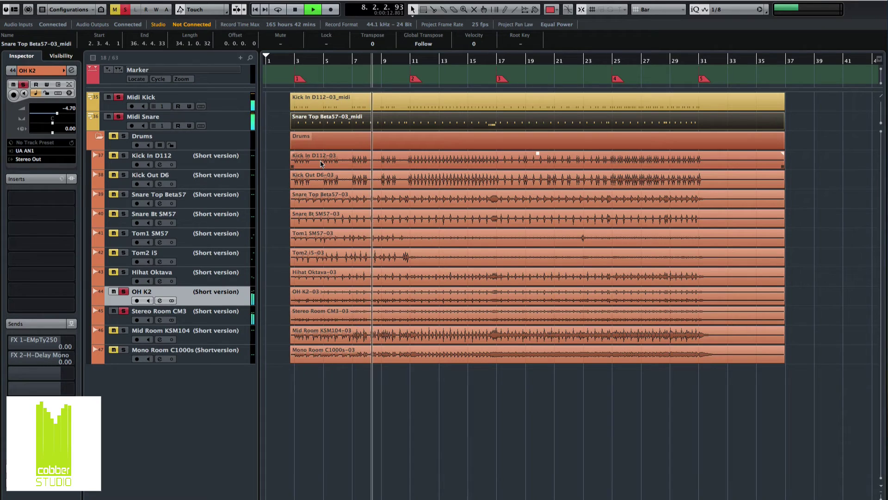
key(space)
click(480, 61)
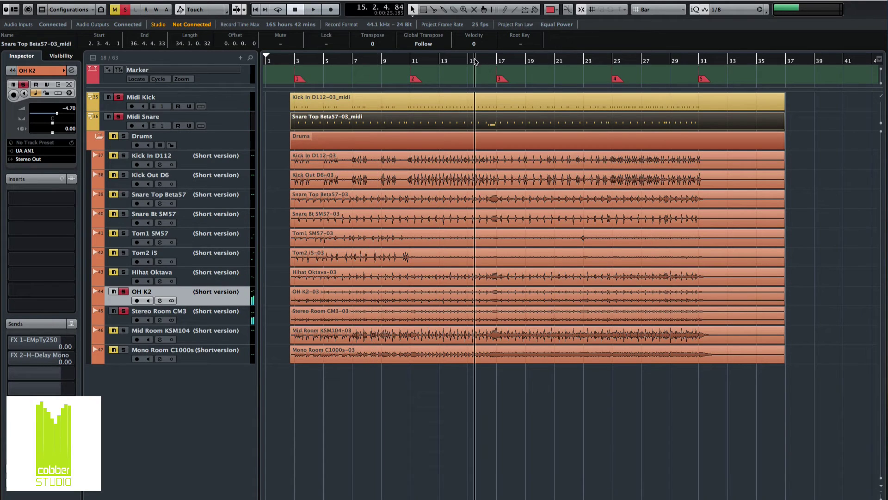
click(499, 185)
key(space)
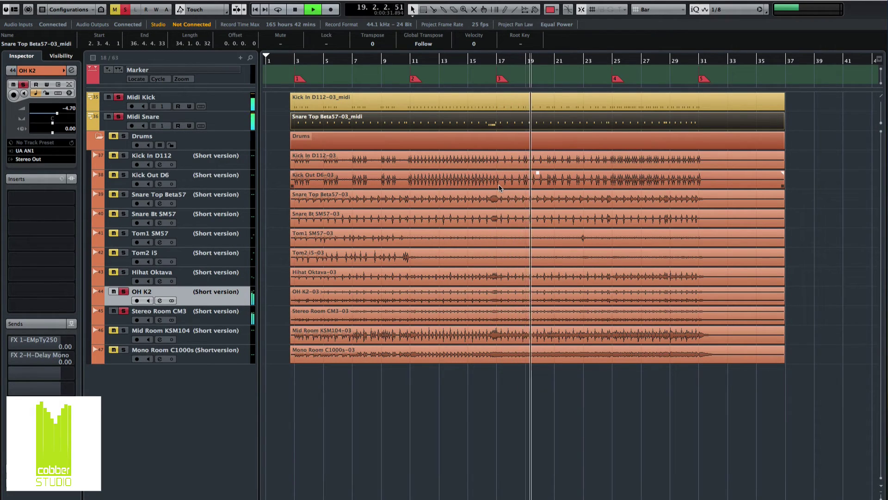
key(space)
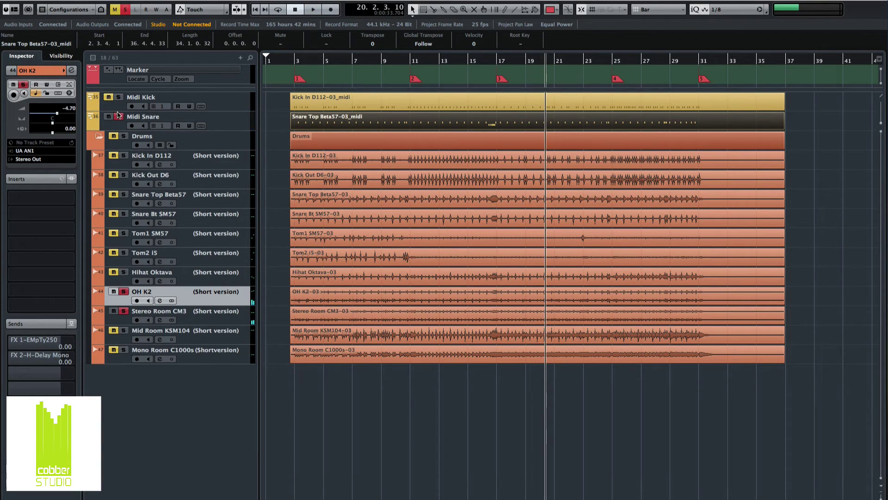
- Clear the track solos, return to marker 1 and open the Tom1 SM57-03 event in the sample editor
click(124, 311)
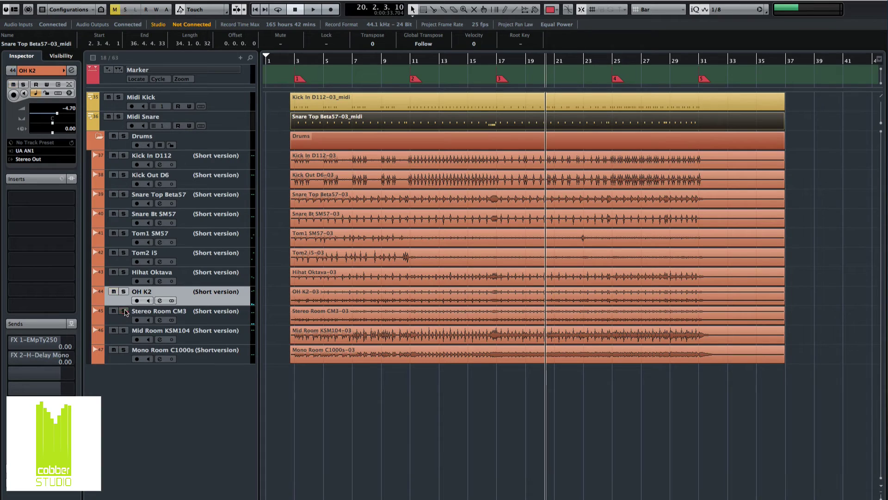
click(214, 243)
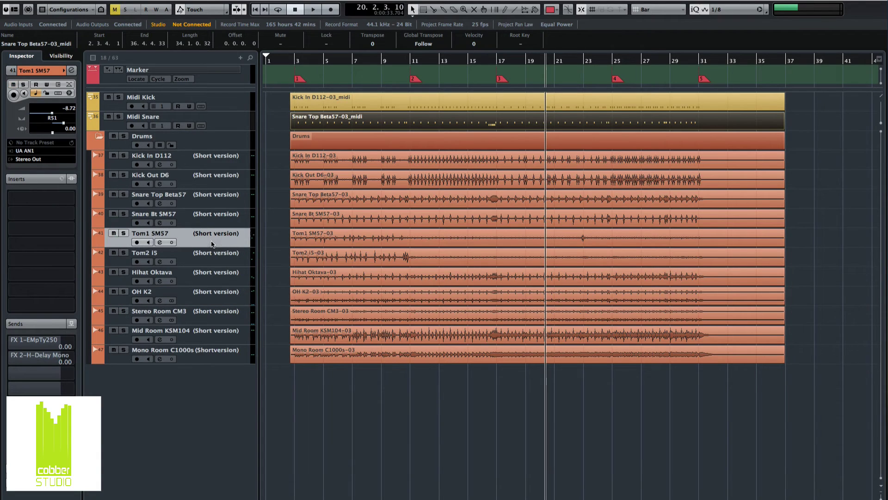
click(330, 241)
key(KP_1)
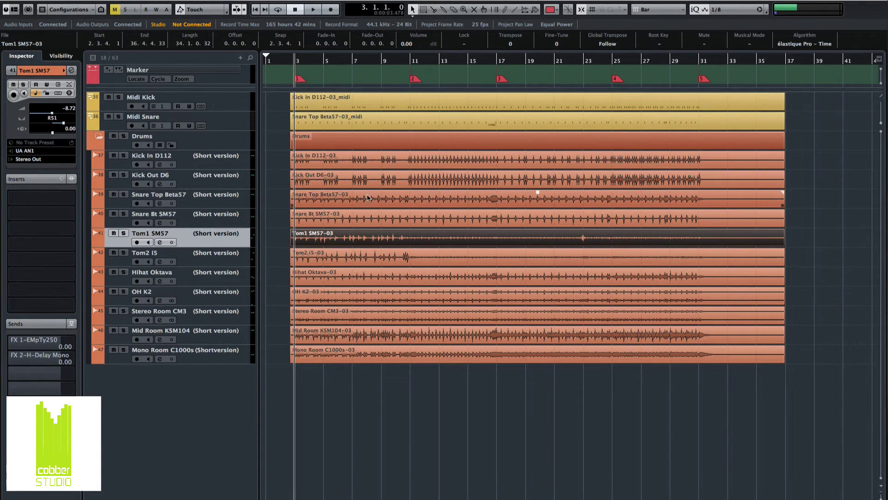
double_click(313, 241)
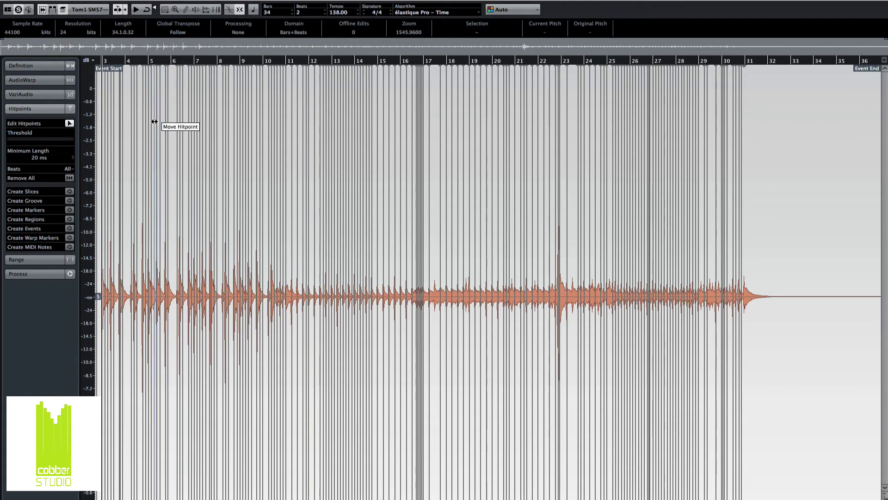
- Raise the Tom1 hitpoint threshold to about -15 dB so that only the main tom hits stay marked
drag(95, 65, 96, 129)
click(108, 120)
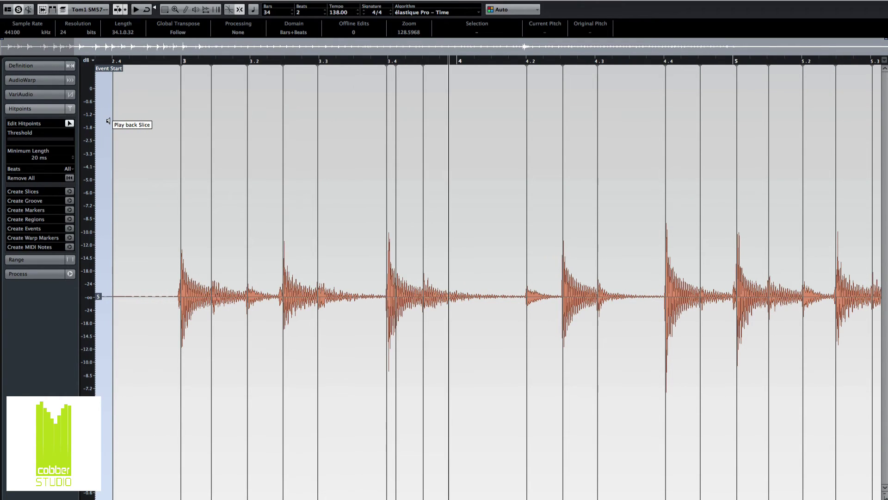
alt+click(130, 65)
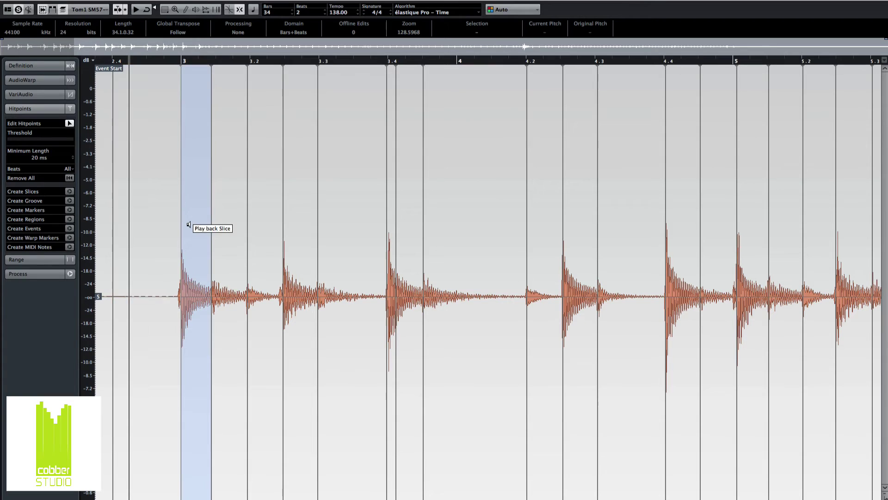
drag(12, 141, 19, 142)
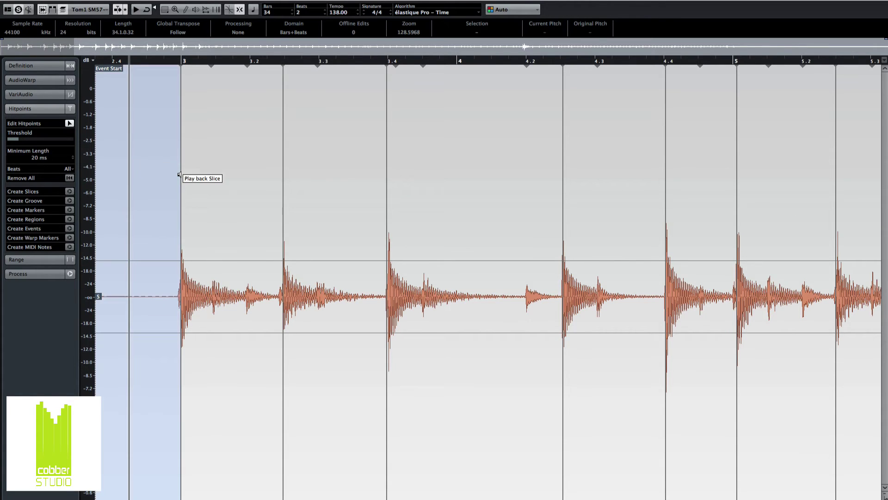
- Audition the Tom1 hits from just before 9.4 and disable the false hitpoint at 10.2
scroll(180, 174, right, 10)
scroll(179, 175, right, 12)
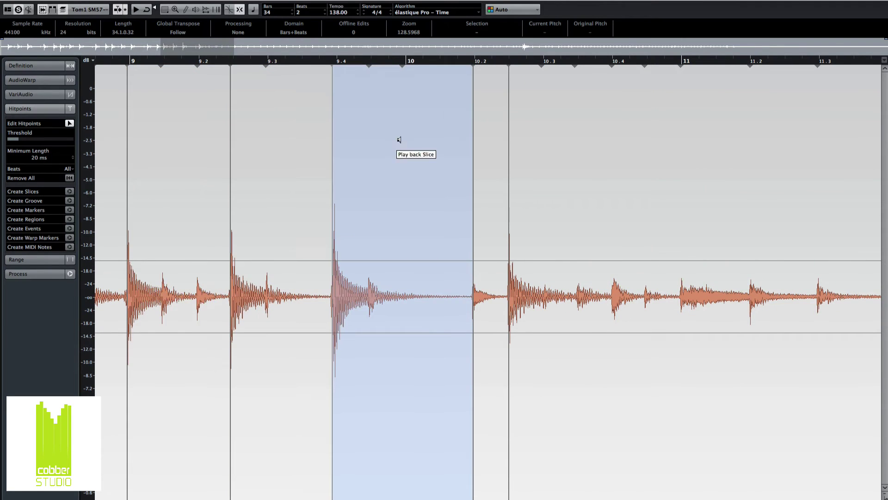
click(319, 61)
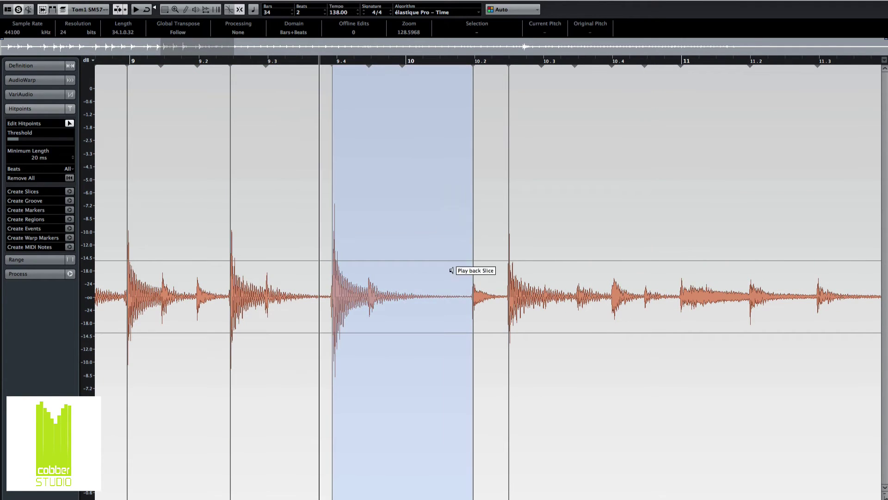
key(space)
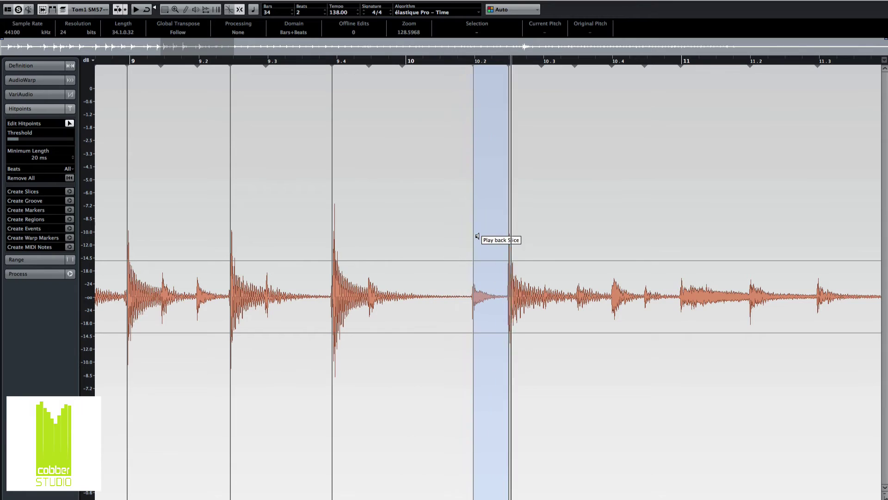
click(475, 80)
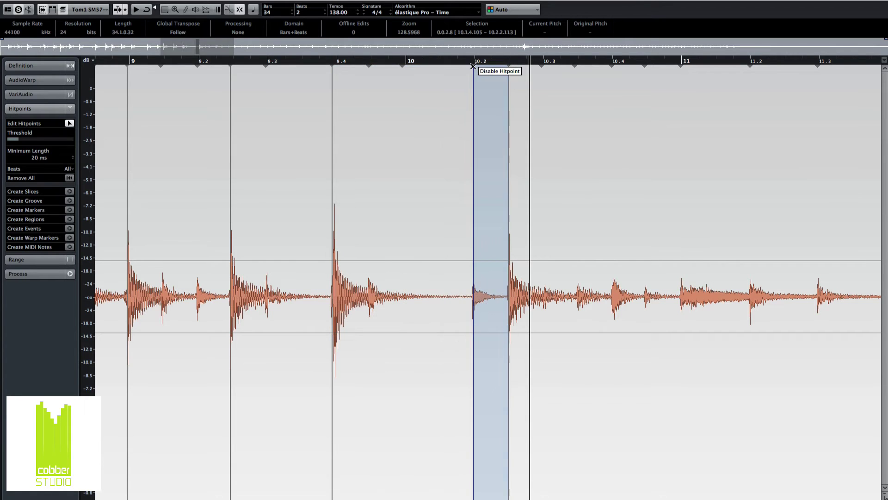
- Check the Tom1 recording from bar 11 through bar 26 for false hitpoints, auditioning around bar 12 and the double hit before bar 23
scroll(440, 153, right, 5)
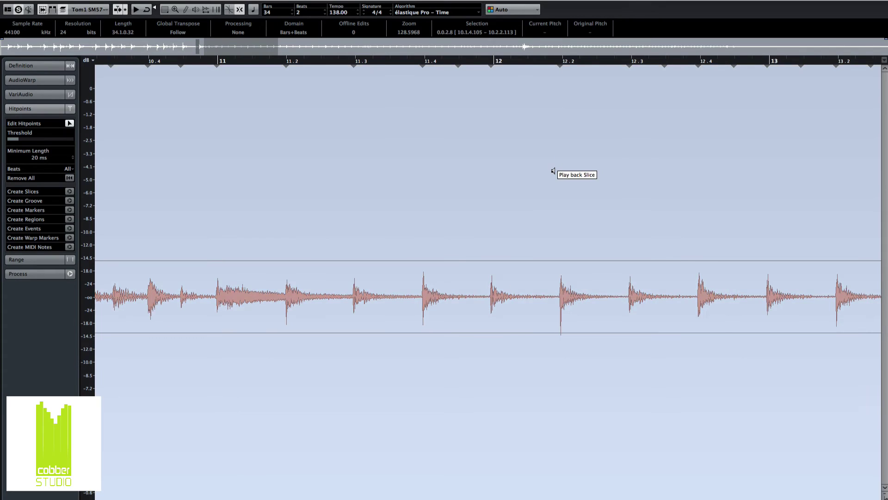
click(249, 61)
key(space)
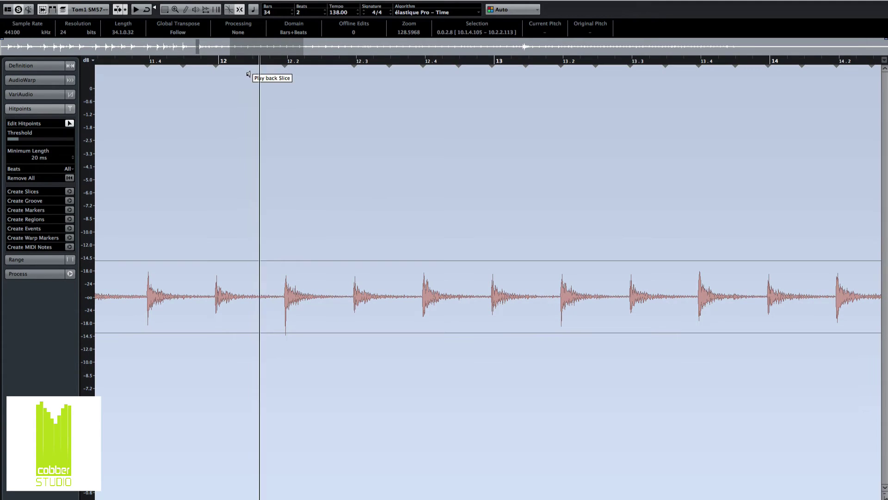
key(space)
scroll(434, 260, right, 10)
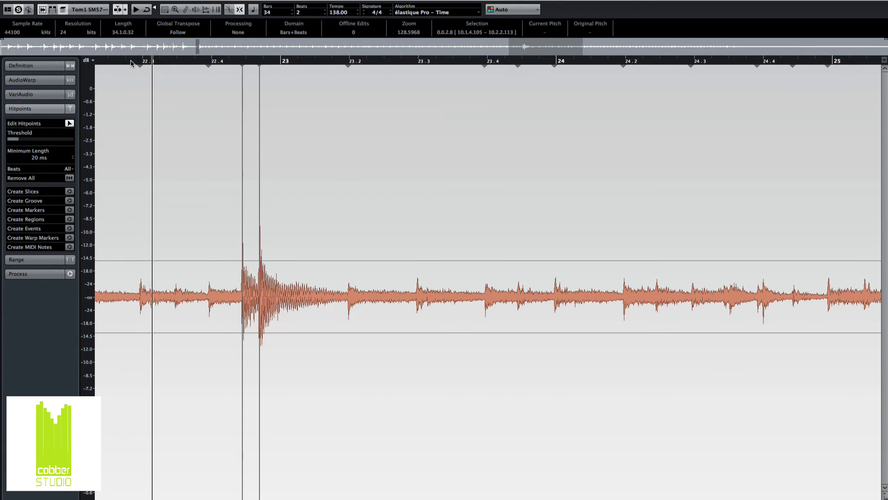
key(space)
scroll(243, 185, right, 20)
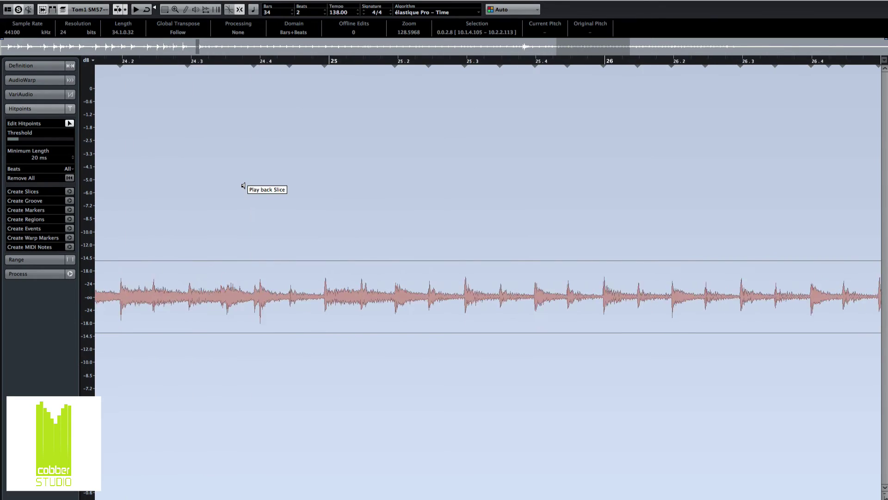
- Convert all Tom1 hitpoints to MIDI notes with dynamic velocity, pitch A1 and length 1/16 on a new MIDI track
scroll(243, 186, left, 20)
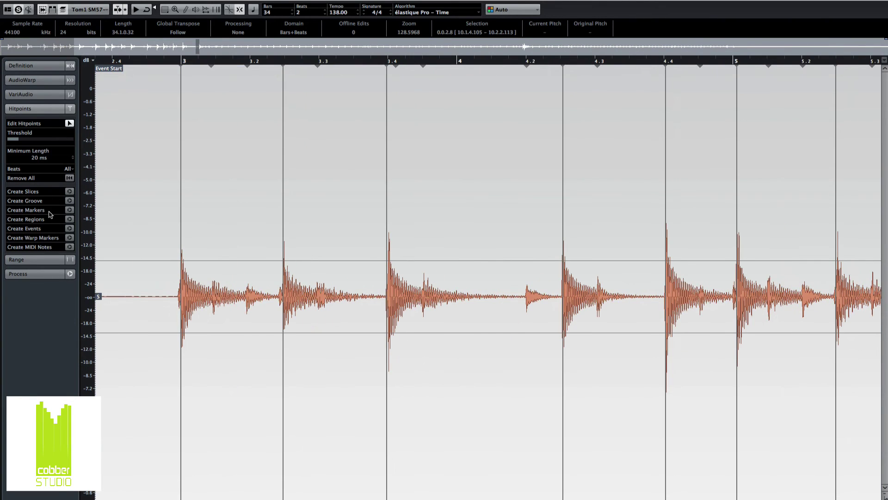
key(ctrl+a)
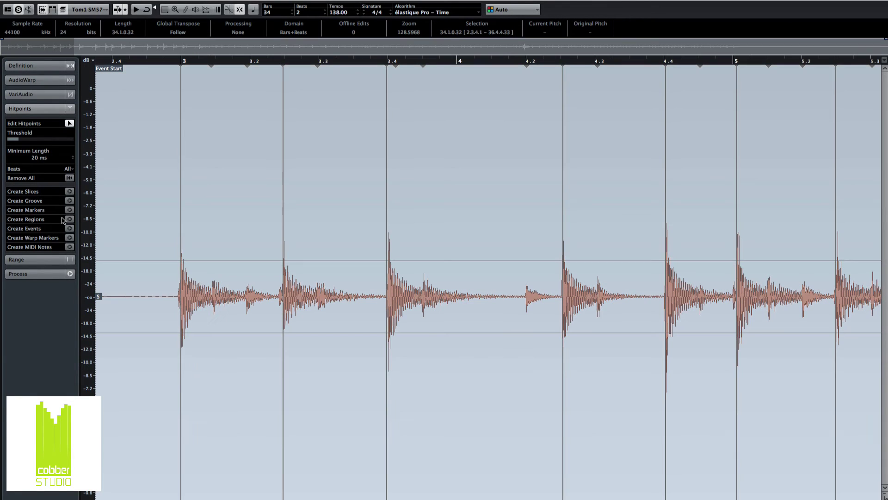
click(69, 247)
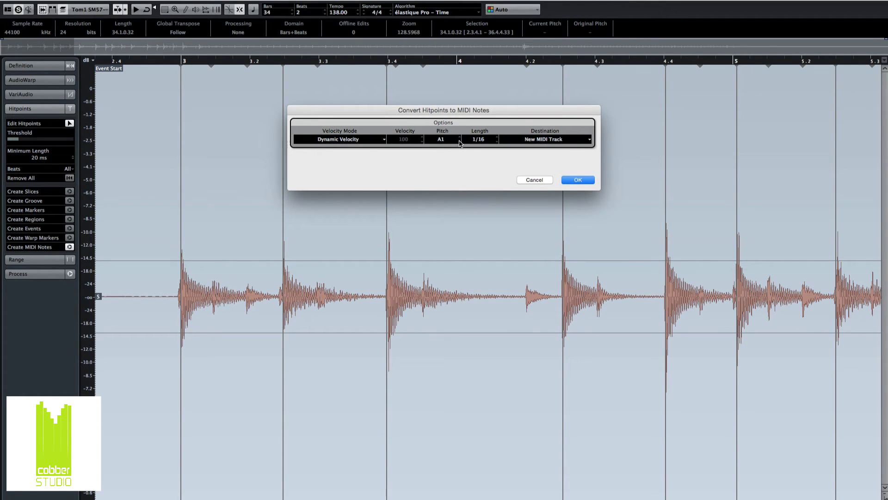
click(577, 180)
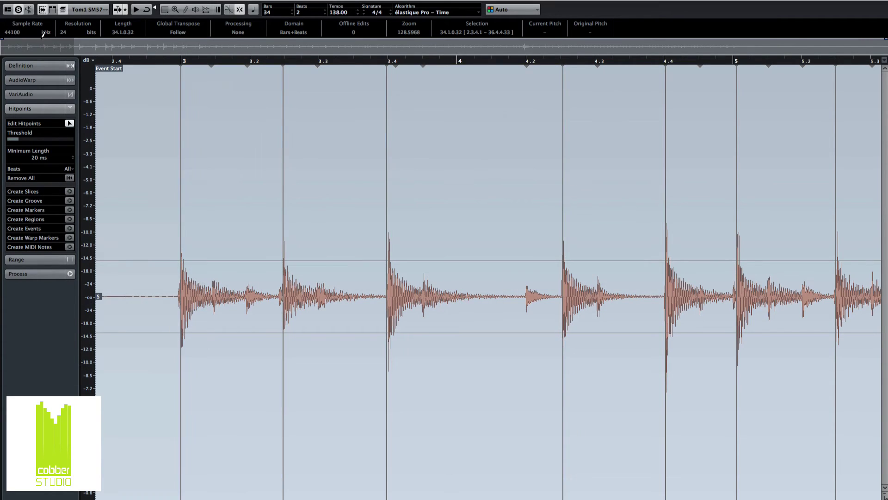
- Rename the new MIDI track Midi Tom1 and move it directly below Midi Snare, above the Drums folder
click(8, 1)
double_click(137, 369)
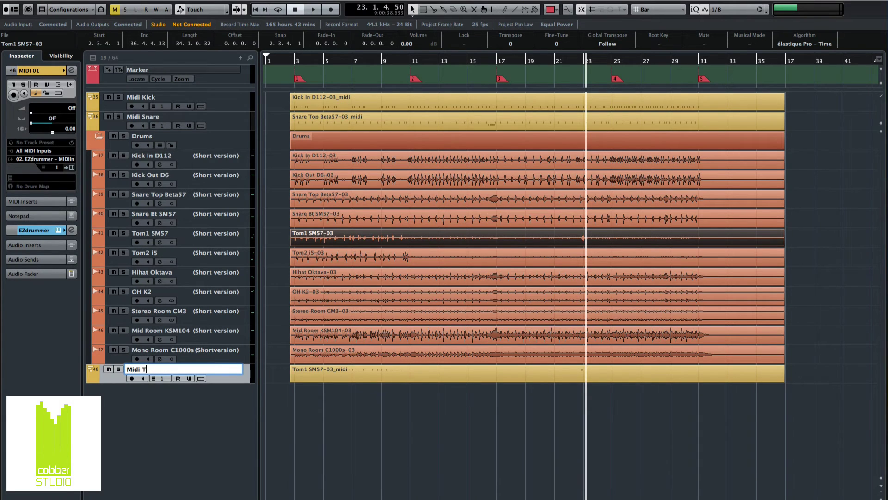
key(Return)
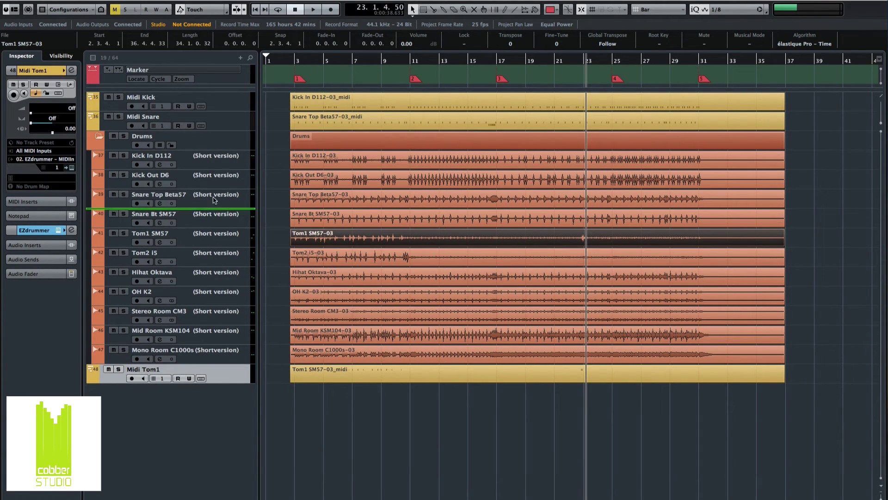
drag(213, 200, 213, 137)
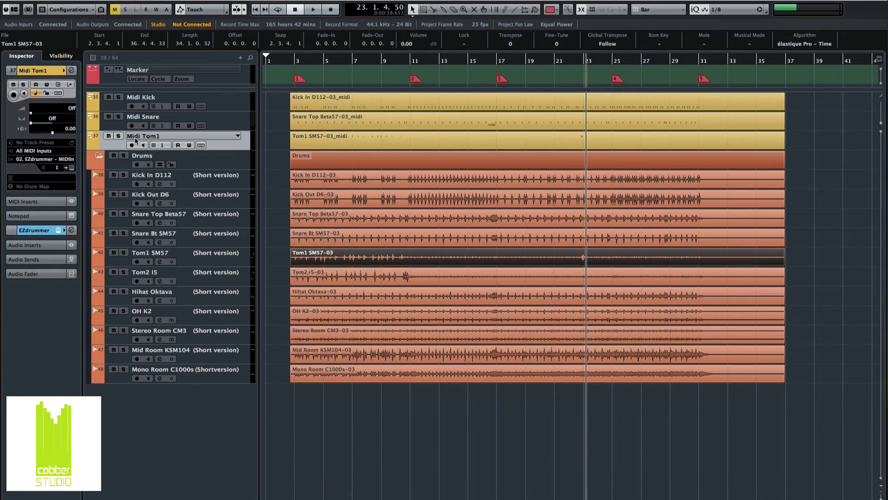
- Solo the Midi Tom1 track and audition its triggered hits from just before bar 3
click(119, 136)
click(331, 145)
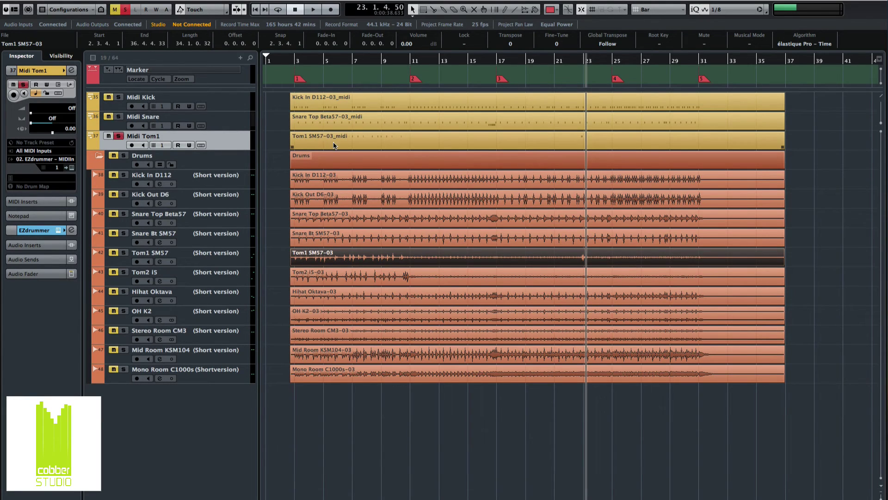
click(293, 62)
key(space)
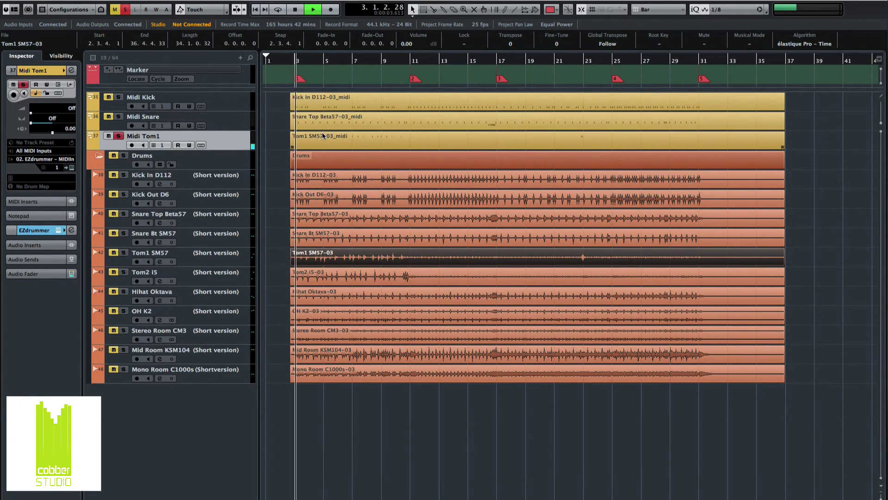
key(space)
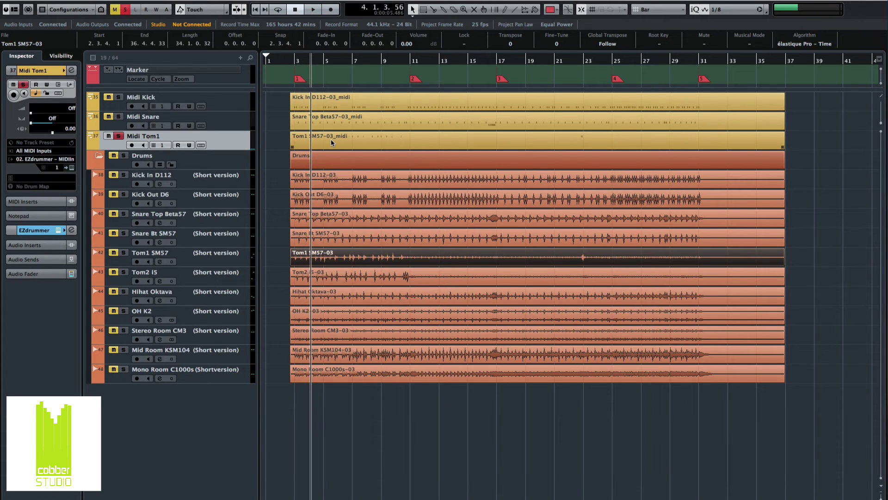
- Open the Tom1 SM57-03_midi part in the Key Editor and raise all note velocities together, bringing the first note to 127
click(331, 140)
double_click(331, 141)
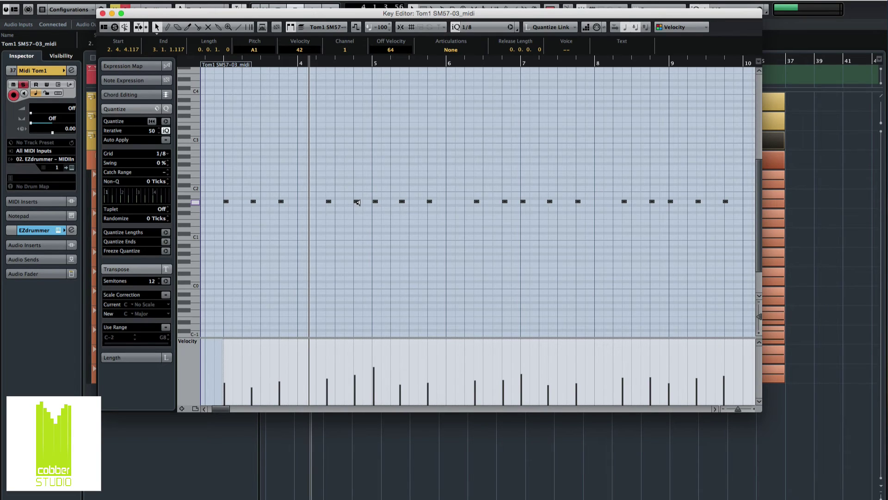
drag(357, 202, 359, 124)
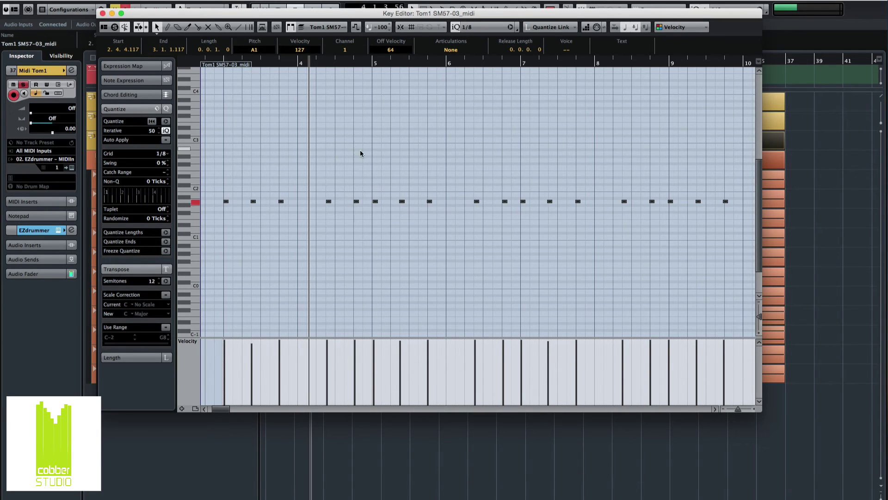
scroll(306, 132, left, 5)
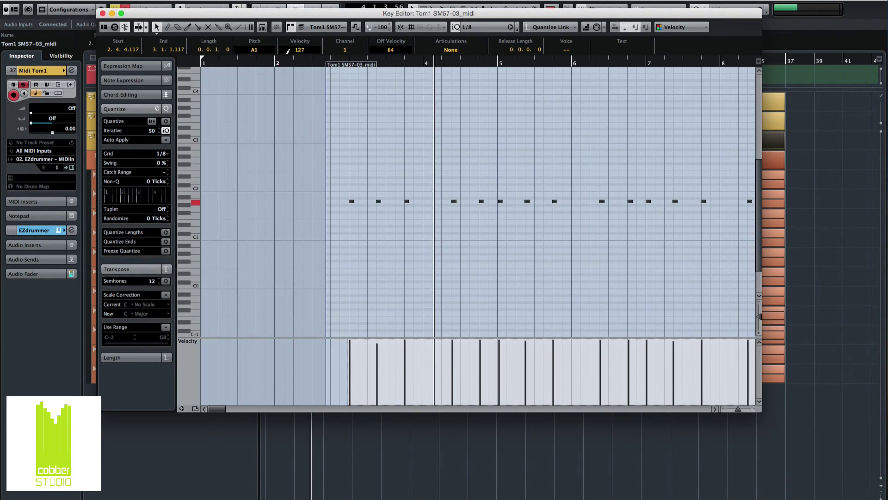
- Audition the louder Tom1 MIDI notes up to about bar 6 and close the Key Editor
click(274, 64)
key(space)
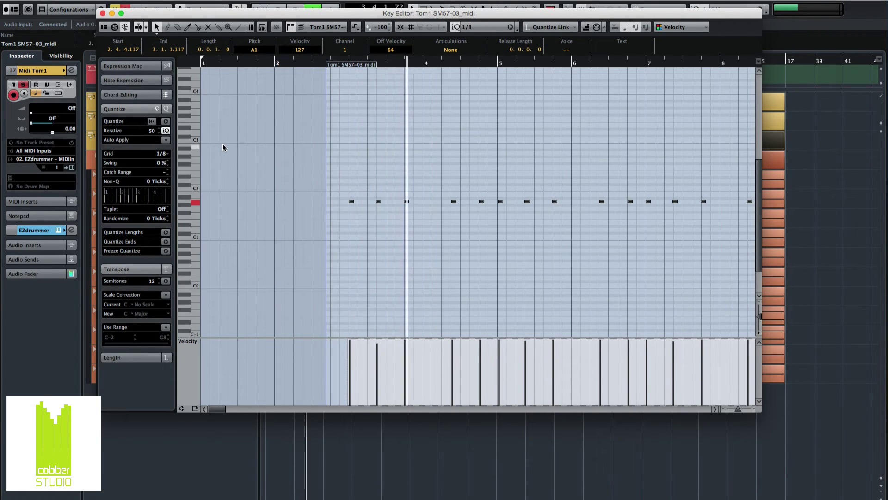
click(412, 163)
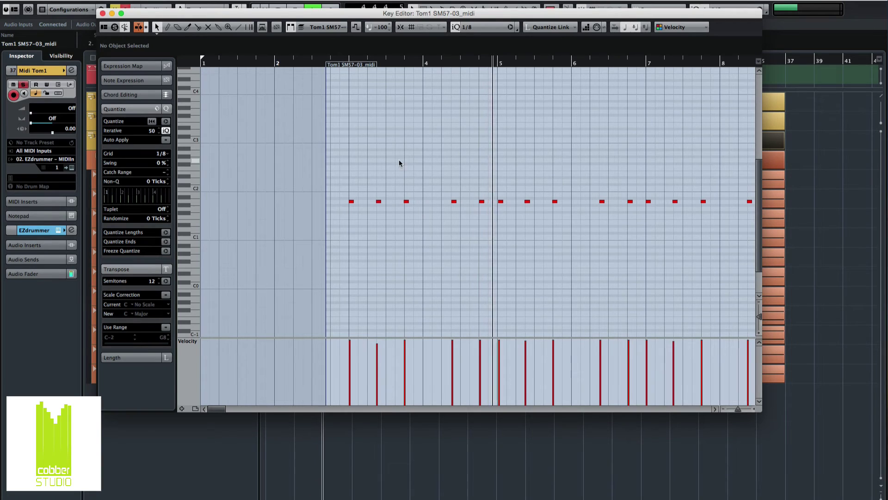
key(space)
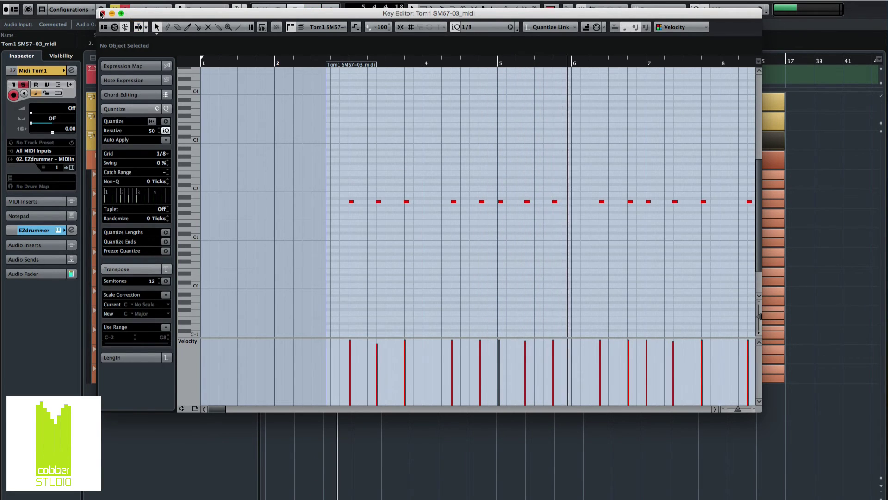
click(102, 14)
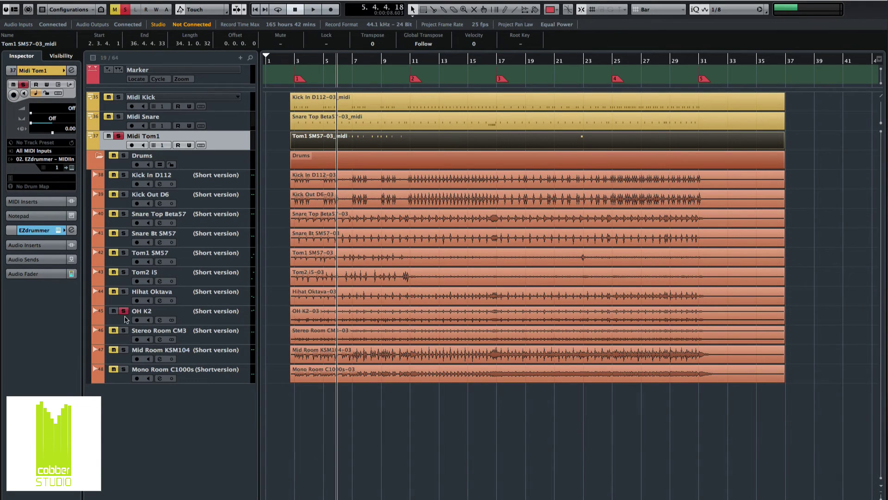
- Play Midi Tom1 together with the soloed OH K2 and Stereo Room CM3 tracks from about bar 3 to bar 11
click(300, 60)
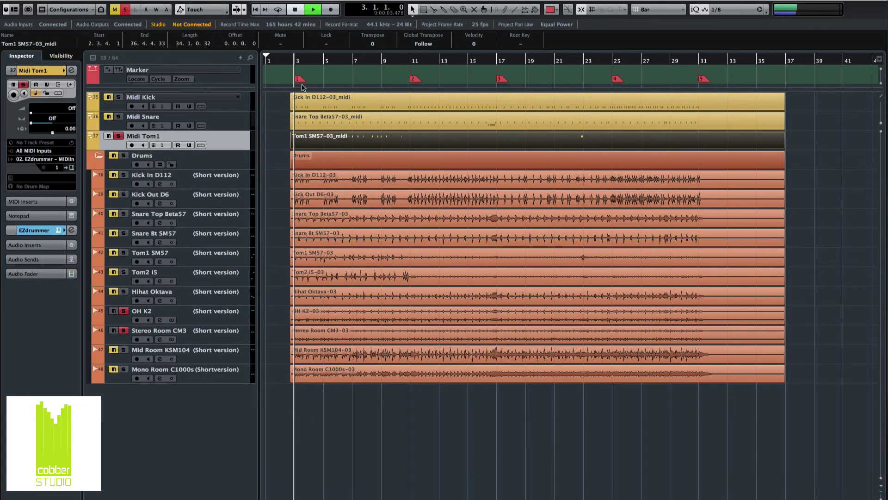
key(space)
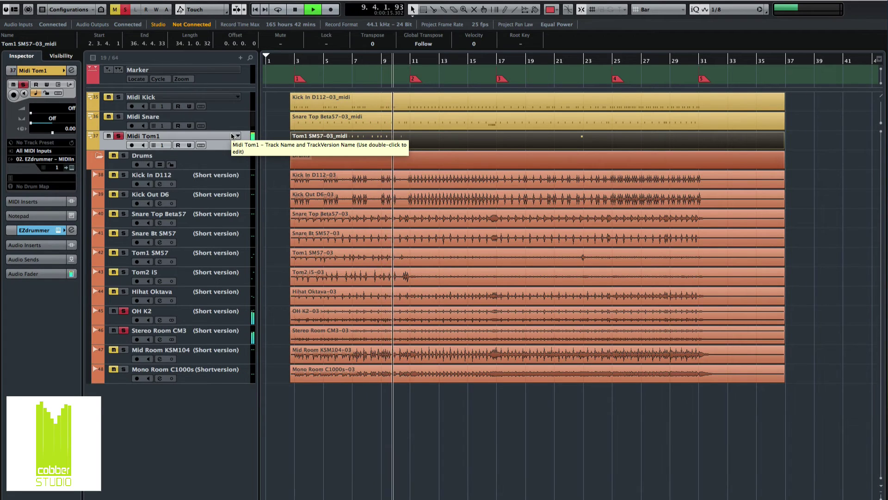
click(388, 148)
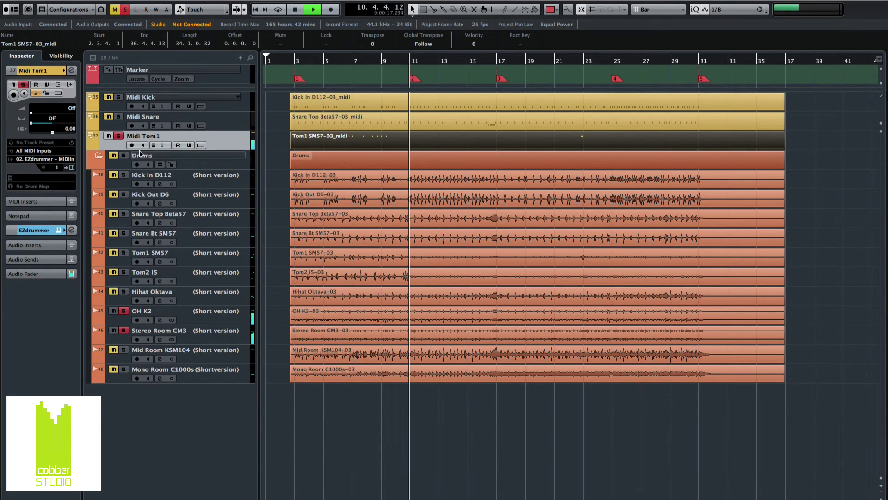
key(space)
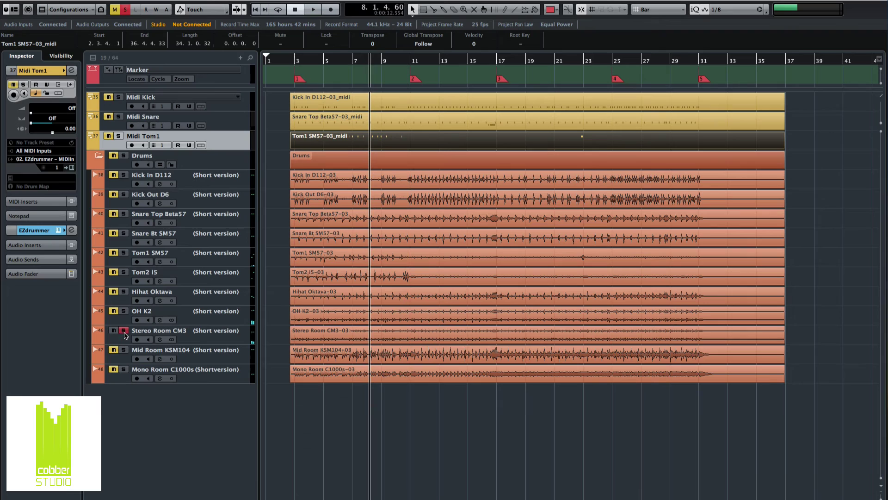
- Clear the track solos and open the Tom2 i5-03 event in the sample editor
click(124, 331)
click(319, 195)
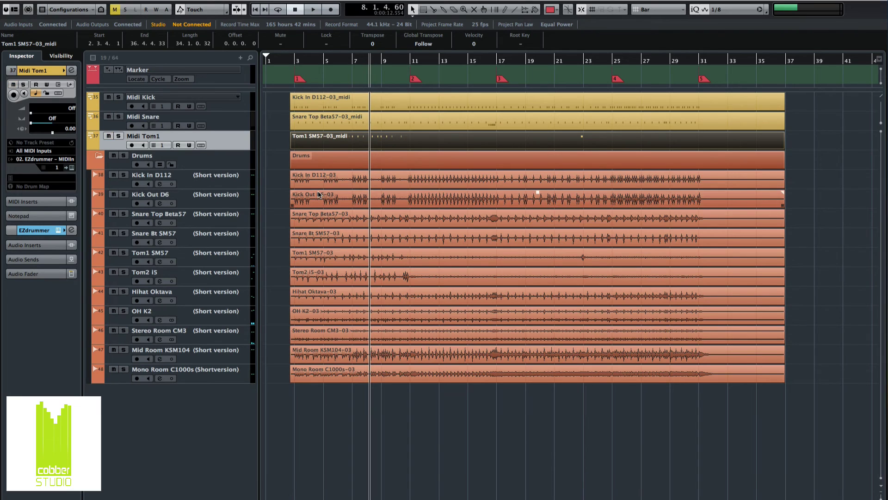
click(123, 278)
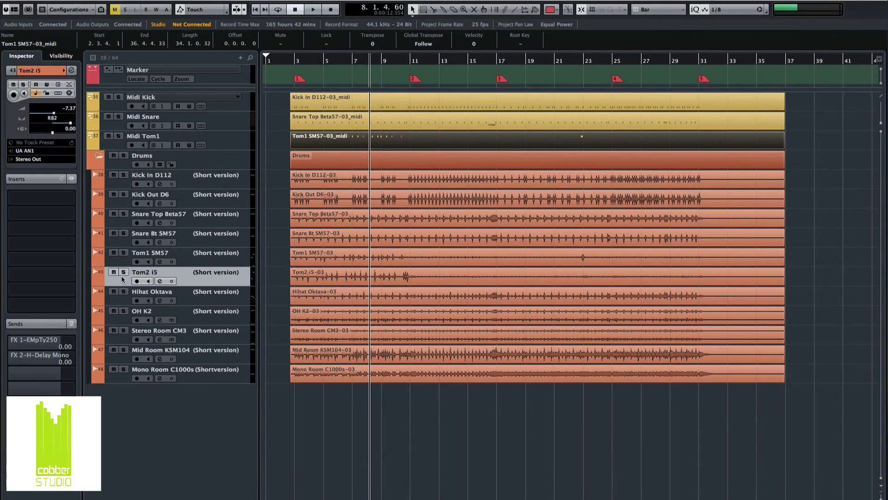
click(345, 277)
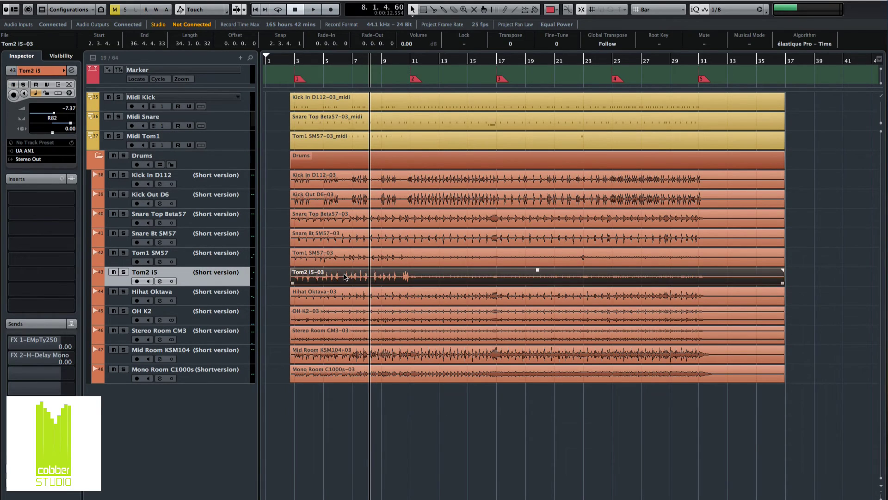
double_click(344, 277)
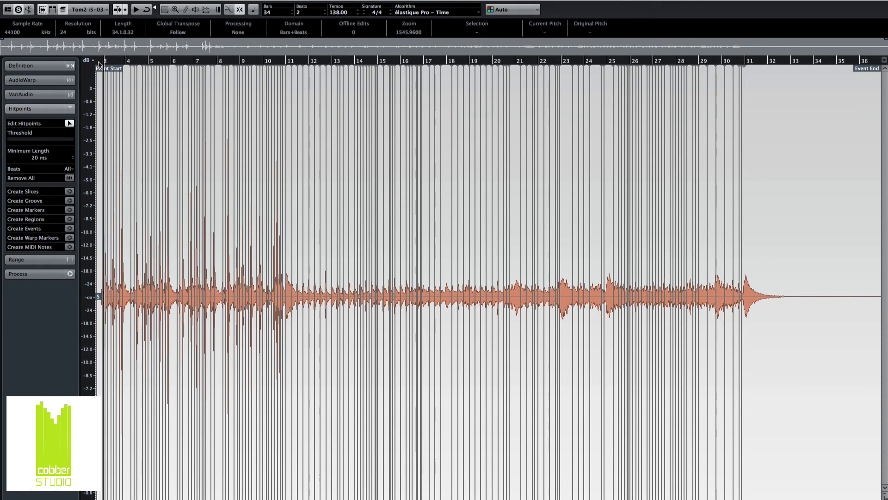
- Raise the Tom2 hitpoint threshold to about -9 dB and check the remaining hitpoints up to bar 12
drag(98, 62, 88, 130)
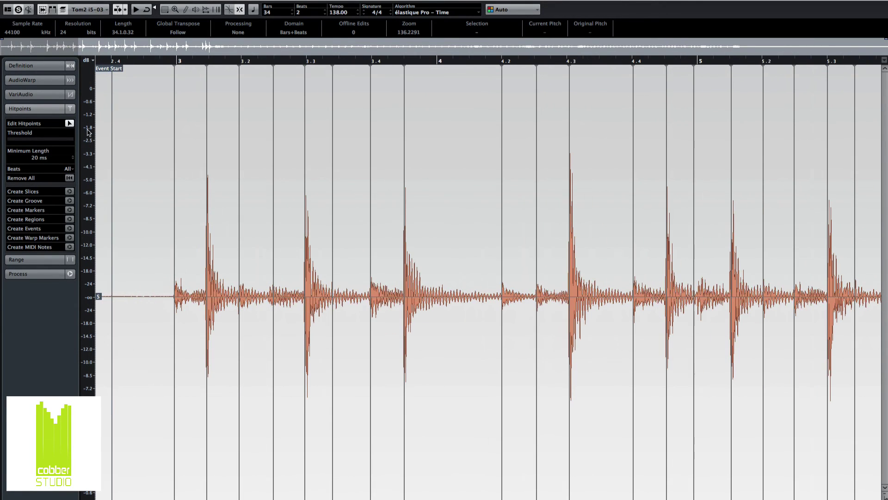
drag(16, 140, 29, 142)
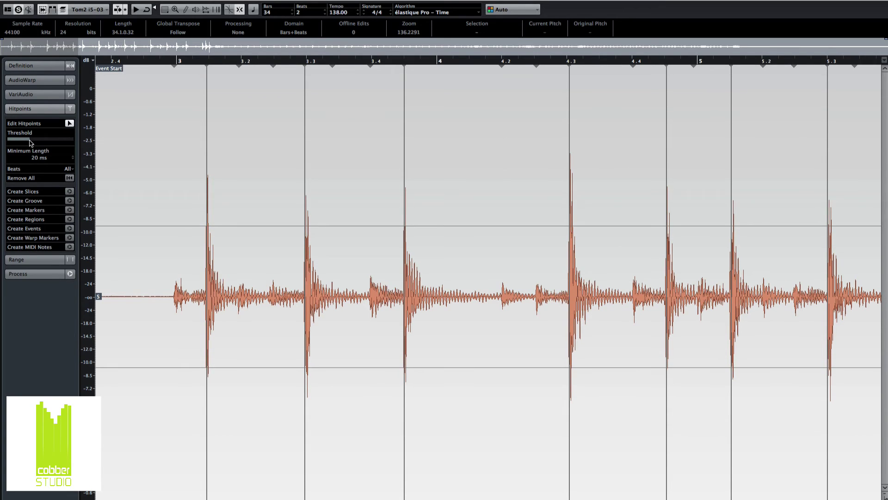
scroll(204, 200, right, 10)
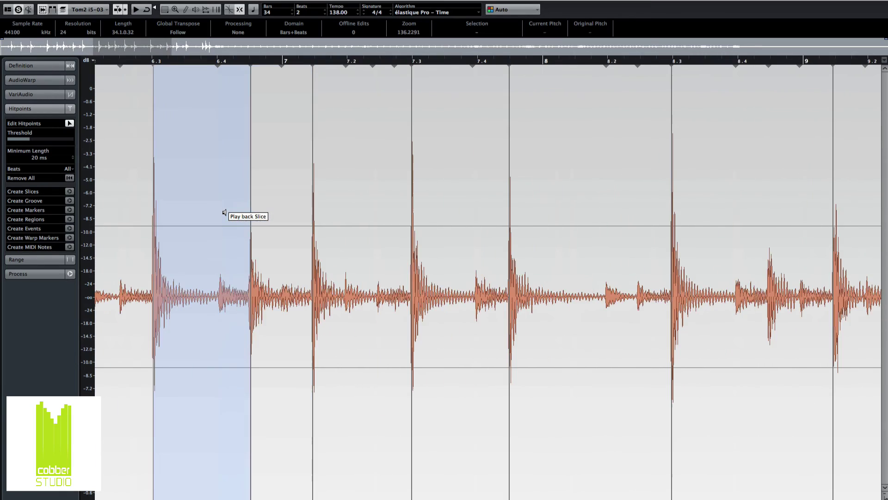
scroll(224, 213, right, 10)
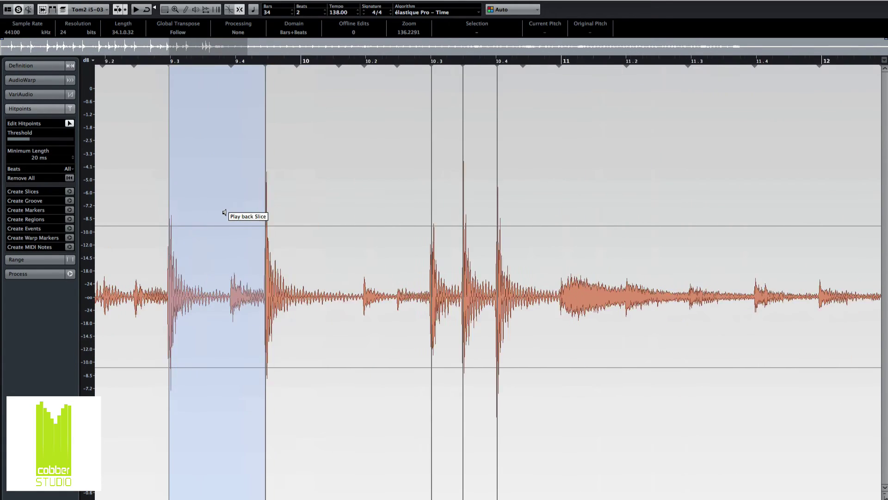
- Convert all Tom2 hitpoints to MIDI notes with dynamic velocity, pitch F1 and length 1/16 on a new MIDI track
scroll(224, 212, left, 20)
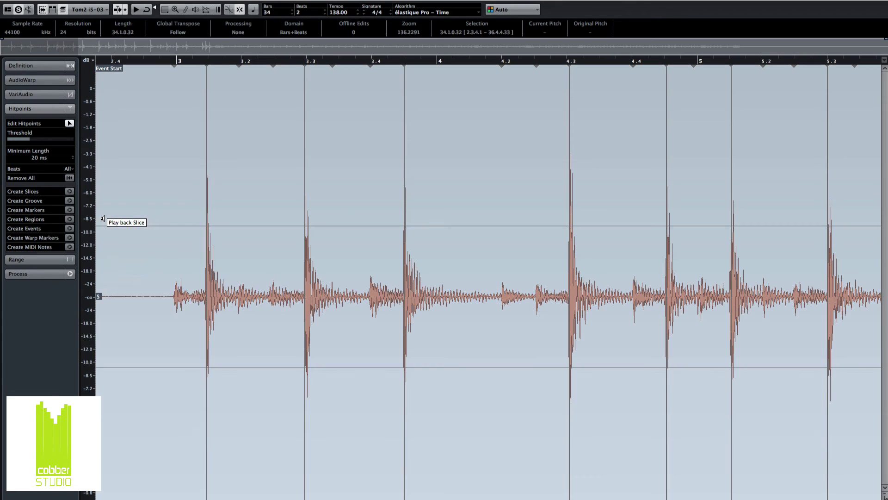
key(ctrl+a)
click(70, 247)
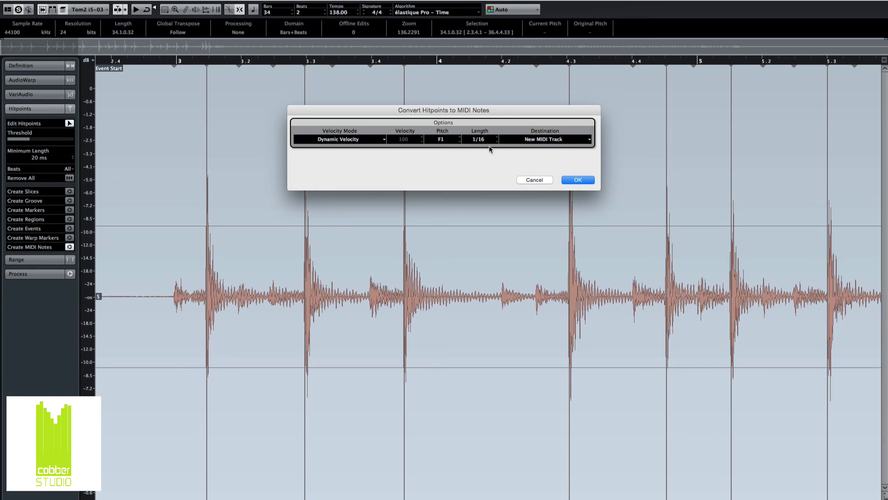
click(577, 179)
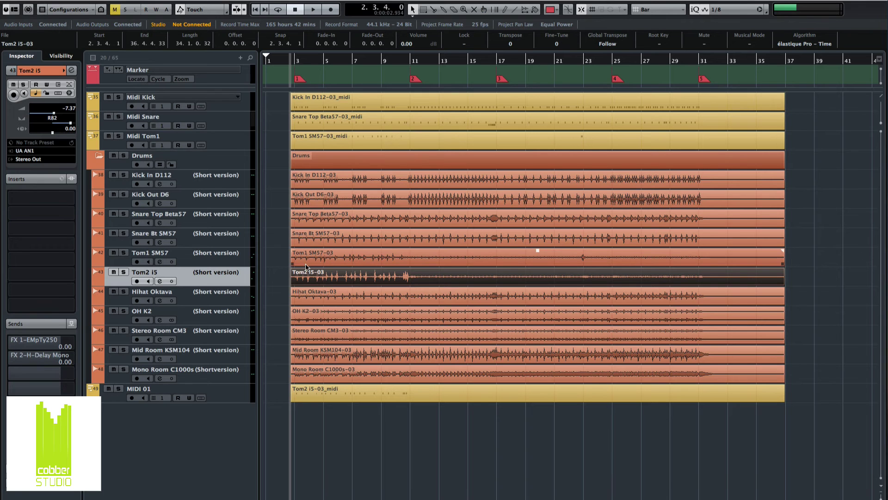
- Move the new MIDI track directly below Midi Tom1 and rename it Midi Tom2
click(250, 399)
drag(233, 342, 146, 155)
double_click(146, 156)
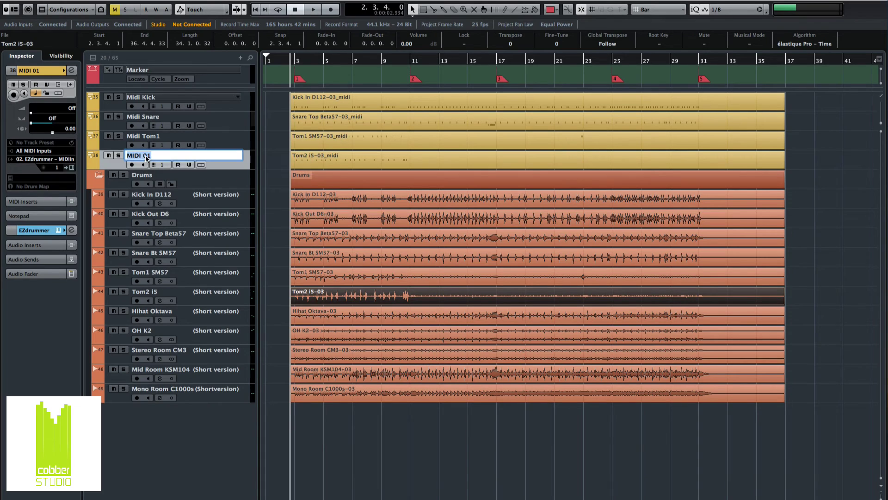
text(Midi Tom2)
key(Return)
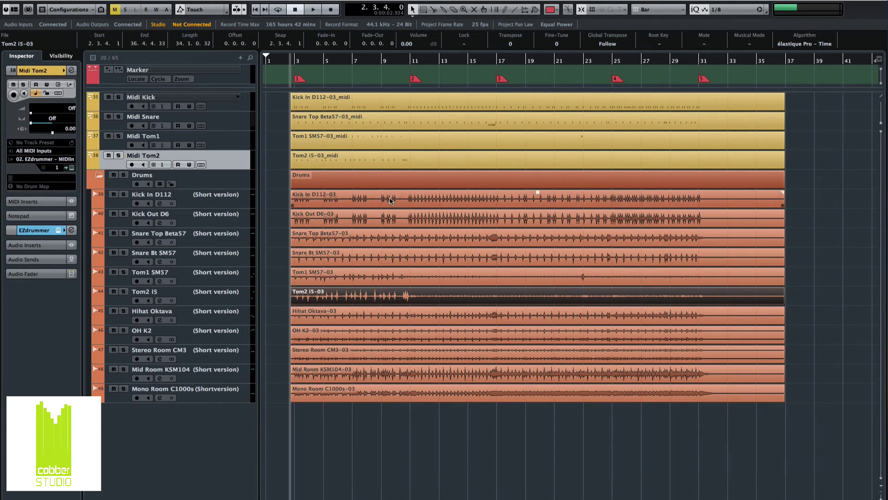
- Raise all note velocities in the Tom2 i5-03_midi part together, bringing the first note to 127, and close the Key Editor
click(367, 166)
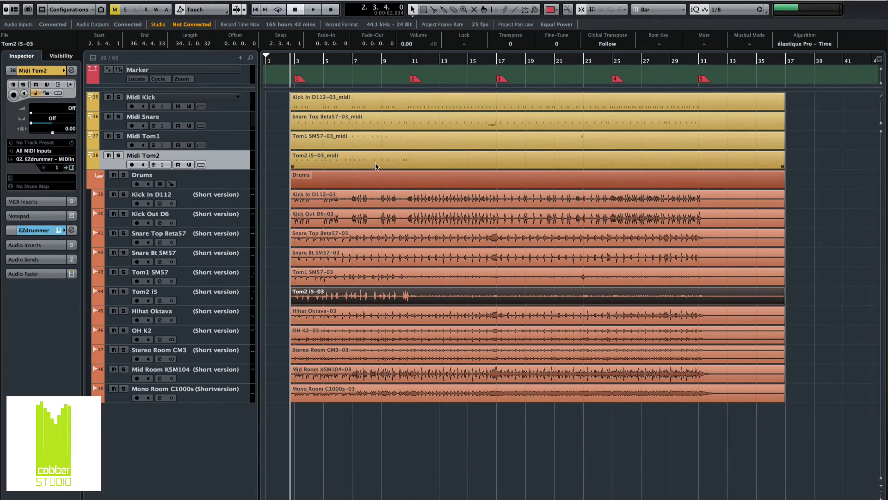
double_click(319, 163)
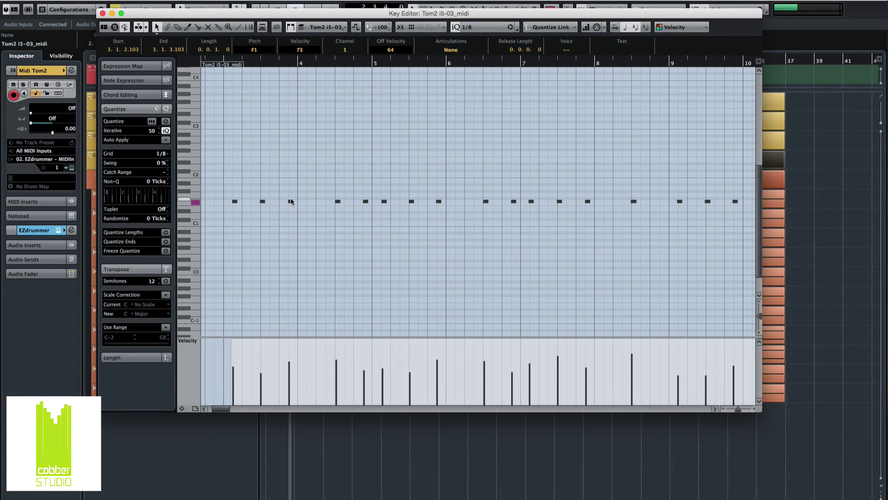
drag(290, 201, 290, 184)
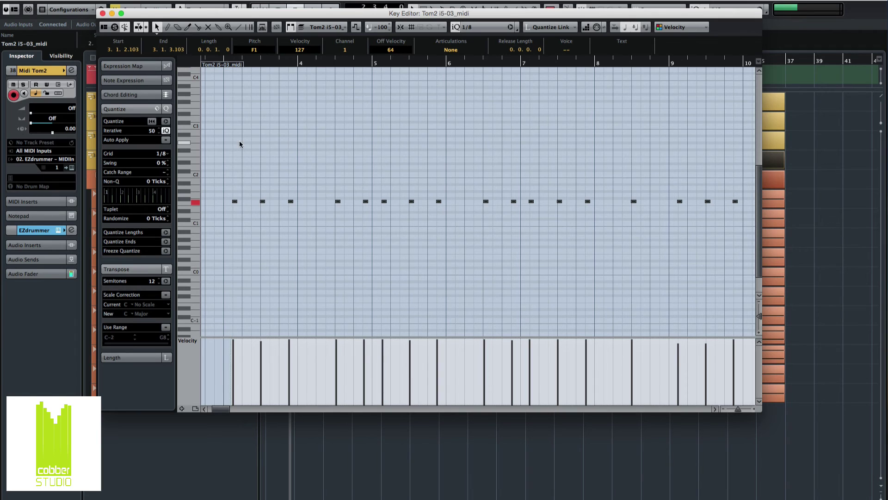
click(103, 13)
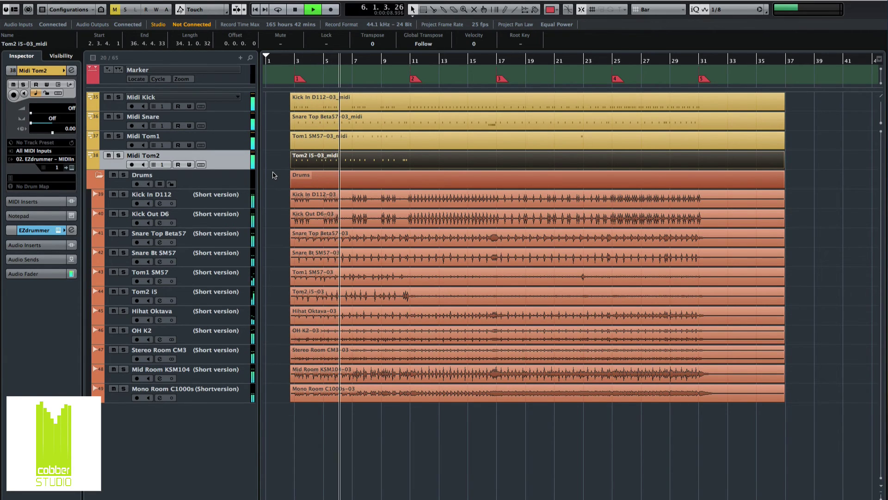
- Play the four MIDI drum tracks together with the recorded kit to check the triggered drums
key(space)
key(space)
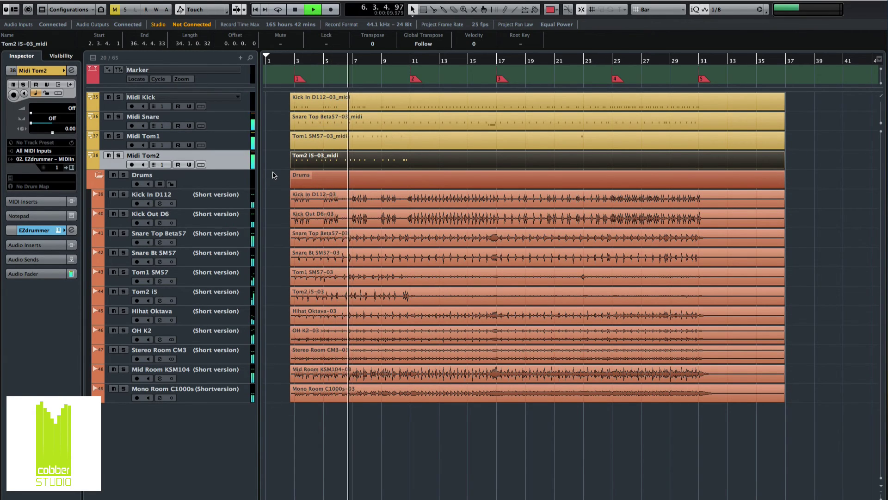
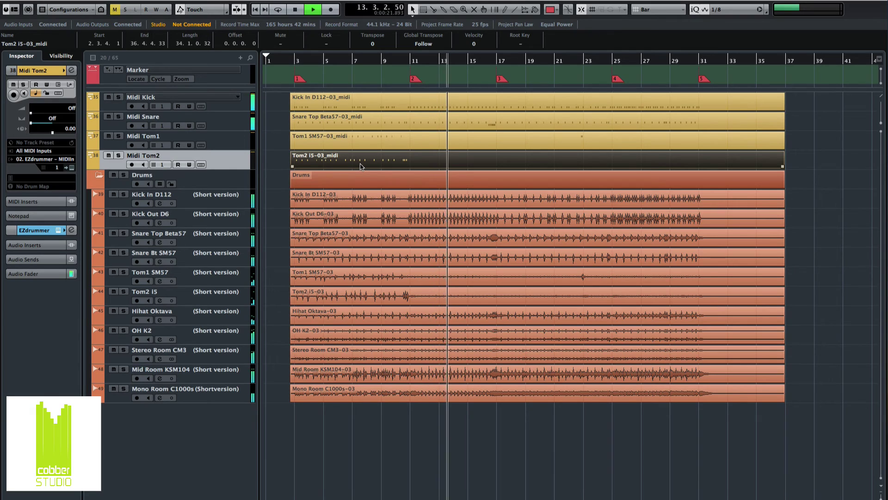
- Stop playback and activate the additional EZdrummer stereo outputs EZ2, EZ3, EZ4 and EZ5 in the VST Instruments rack
key(space)
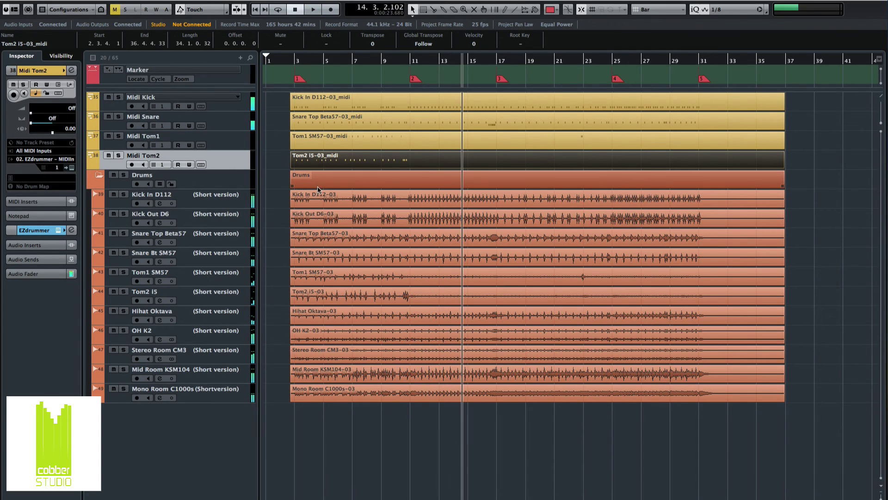
click(285, 156)
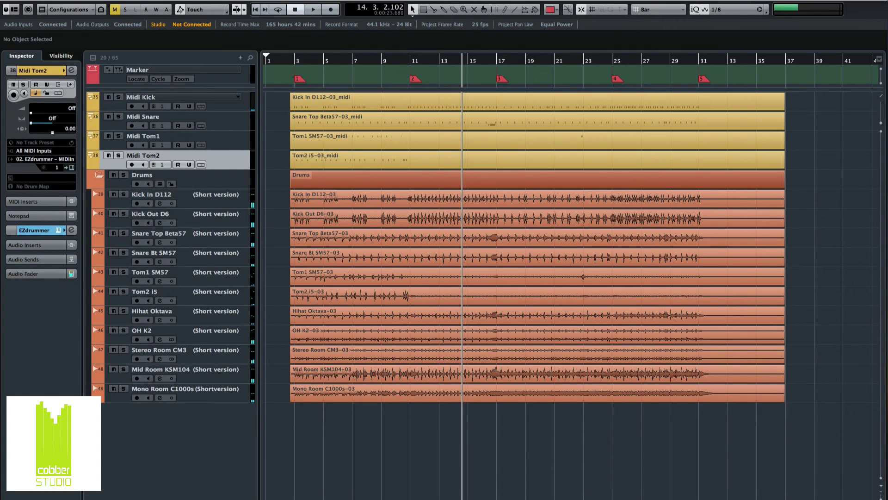
click(295, 1)
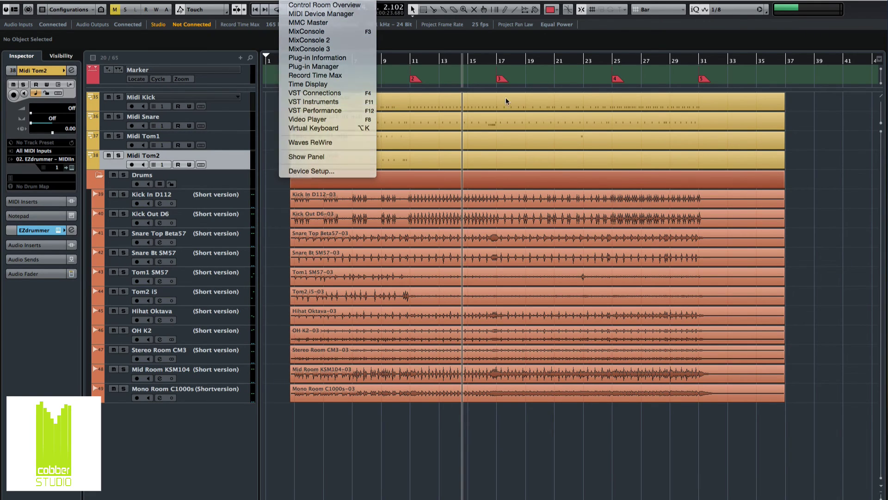
click(313, 101)
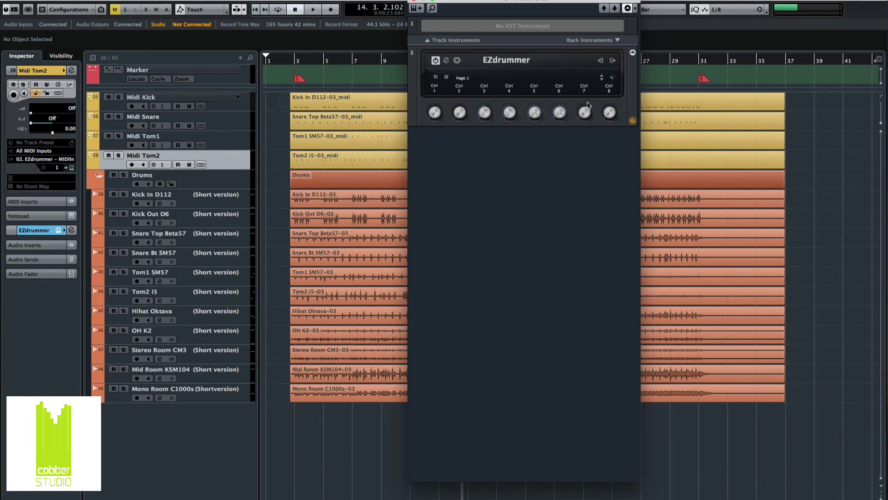
click(614, 61)
click(623, 86)
click(623, 95)
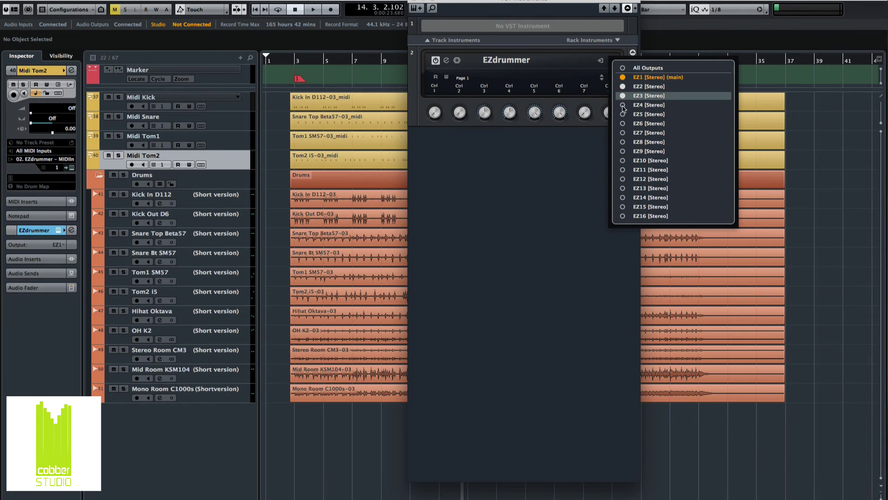
click(623, 105)
click(622, 114)
click(570, 187)
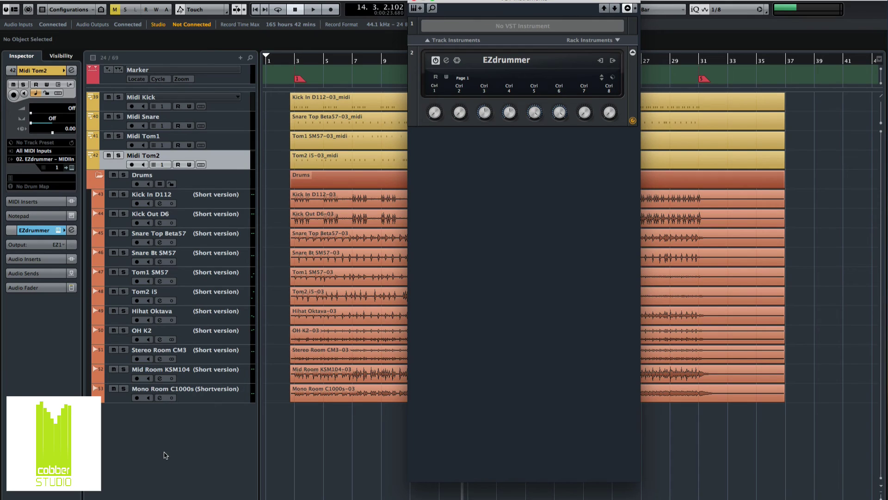
- Show the VST Instruments folder in the track list, expand it to the EZdrummer output channels and play briefly
right_click(163, 436)
click(128, 349)
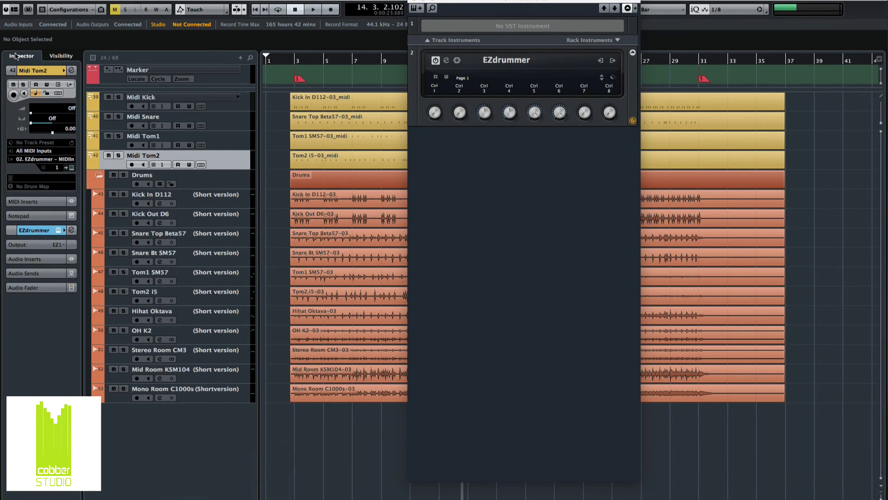
click(54, 57)
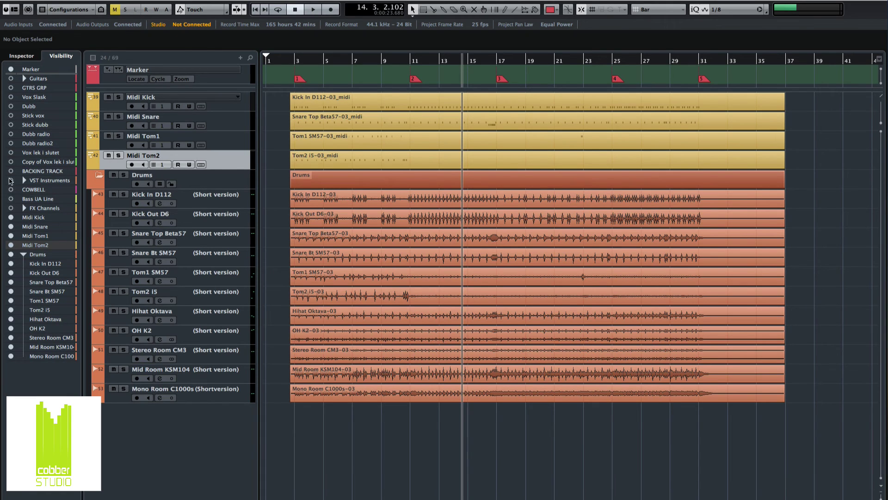
click(11, 180)
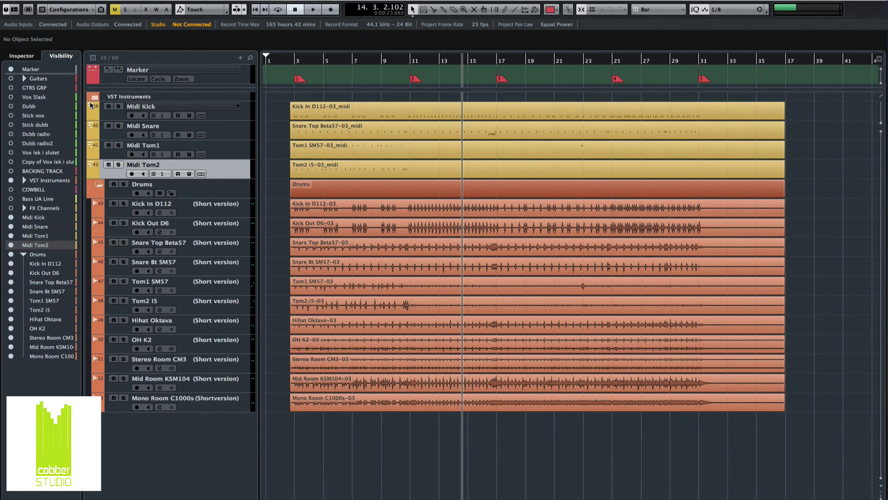
click(93, 99)
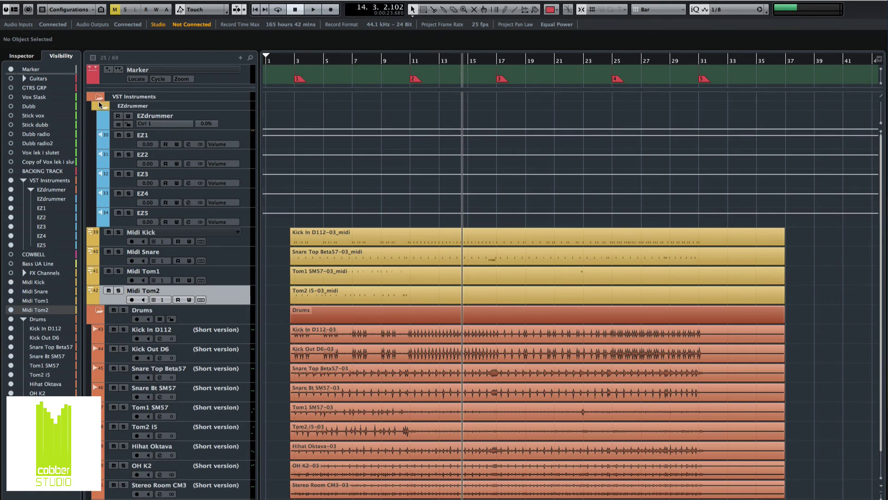
click(20, 57)
key(space)
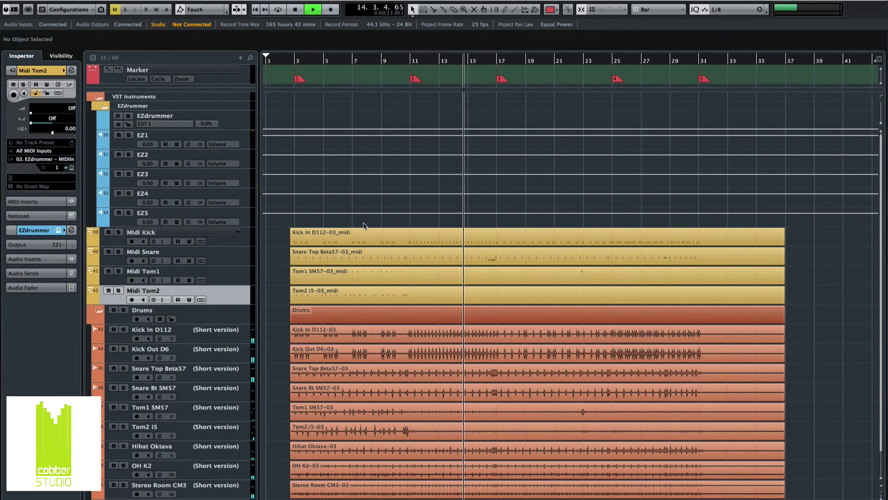
key(space)
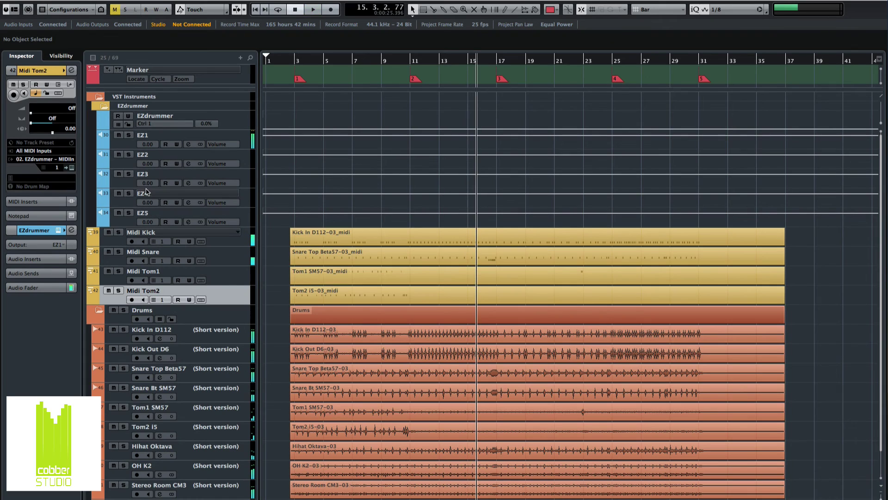
- In the EZdrummer mixer, route Snare to Output 2, Toms to Output 3, OH to Output 4 and Amb to Output 5
click(222, 122)
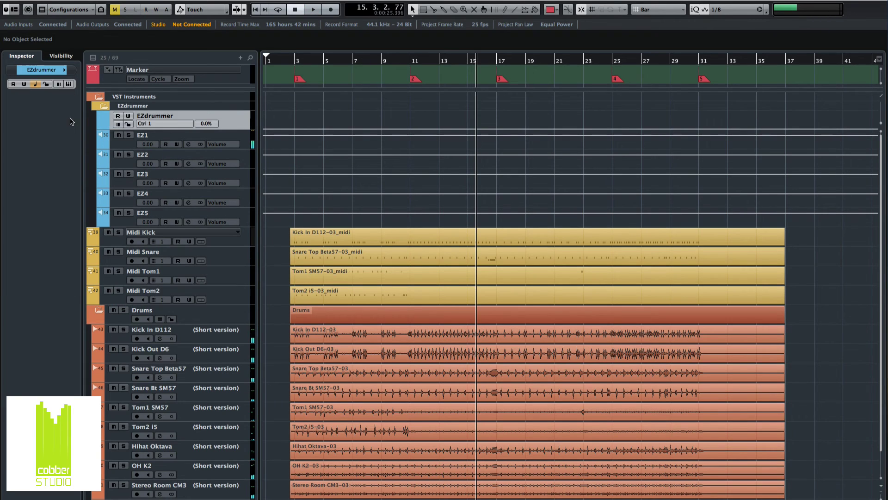
key(e)
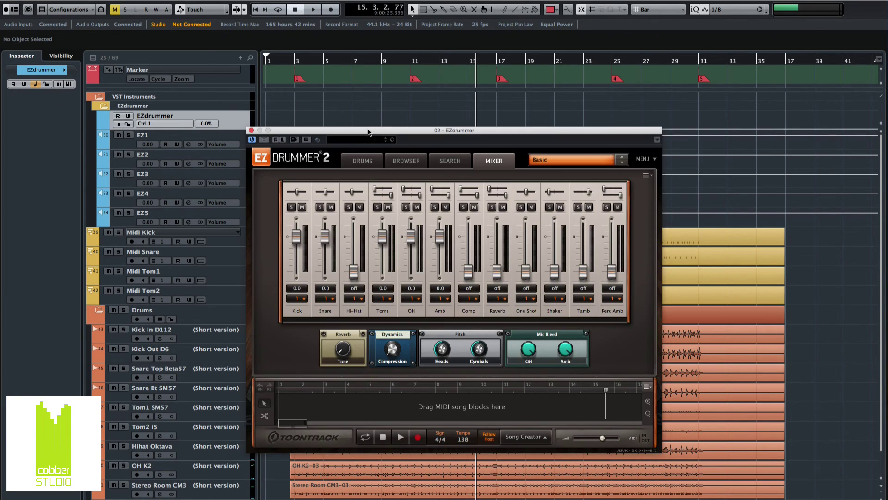
drag(369, 133, 421, 114)
click(386, 280)
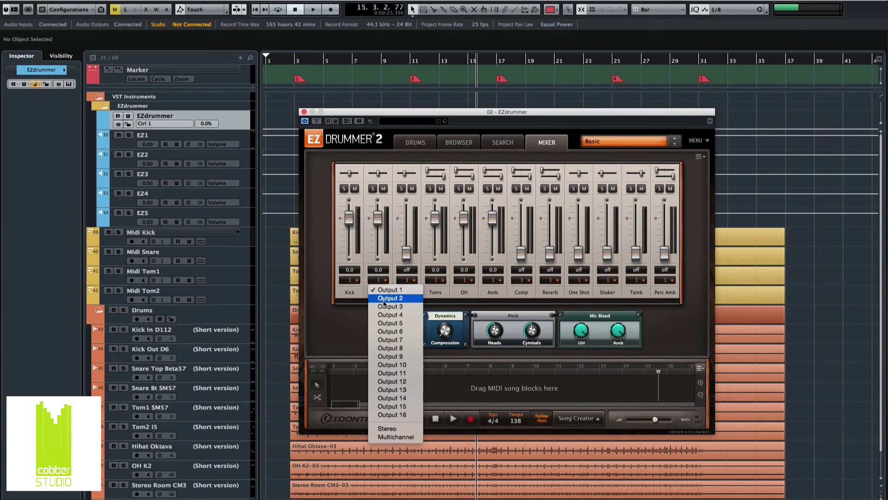
click(386, 299)
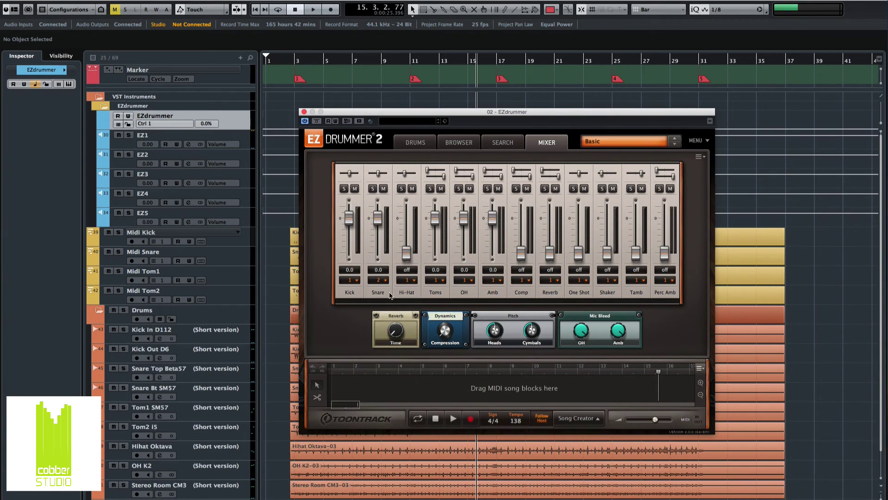
click(441, 281)
click(446, 306)
click(471, 281)
click(478, 314)
click(500, 280)
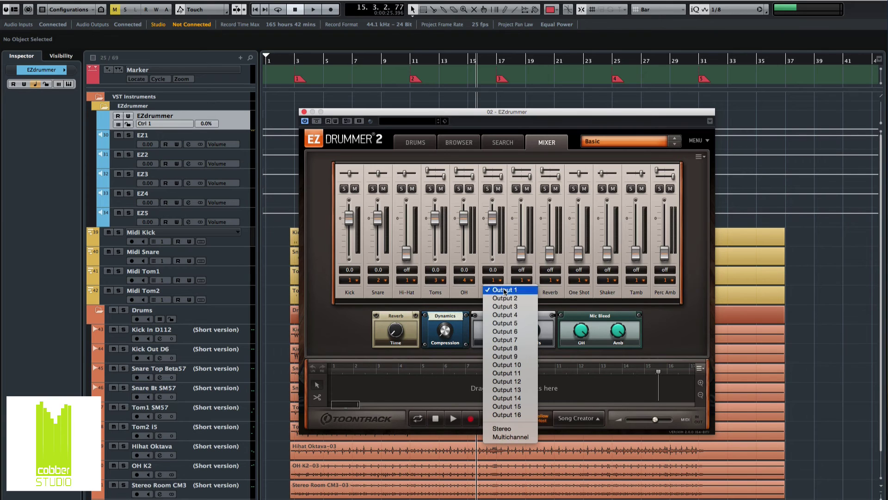
click(509, 323)
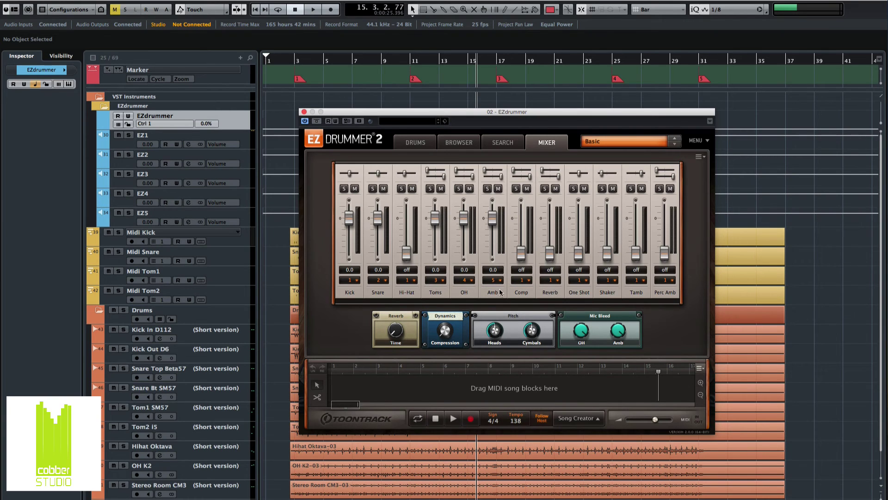
click(304, 112)
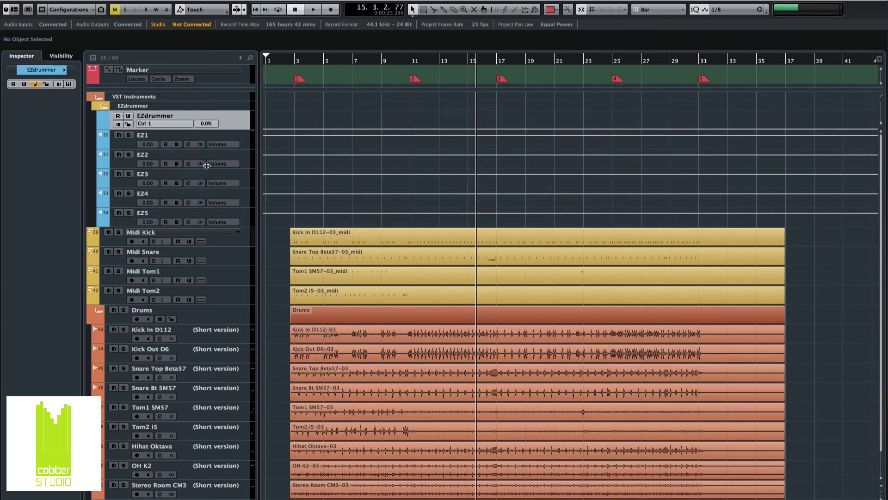
- Play from bar 3, soloing the EZ1 and EZ2 output channels one after the other to check their drum sounds
click(249, 145)
click(129, 136)
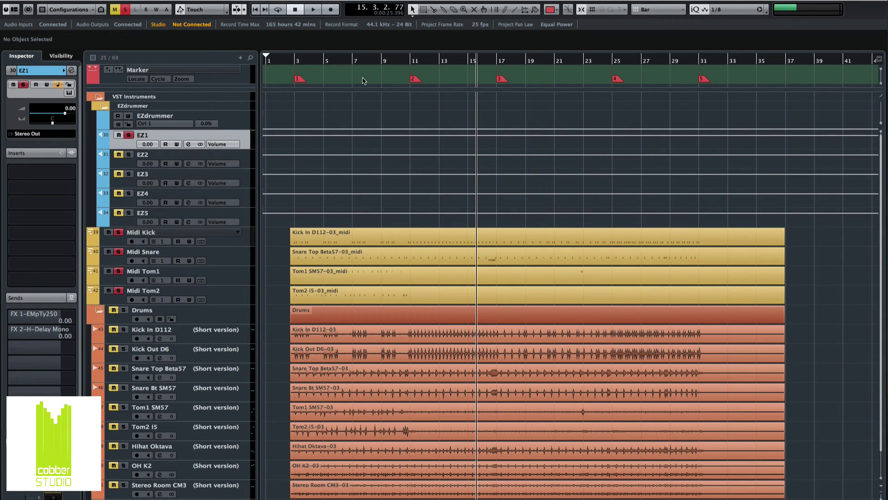
double_click(297, 62)
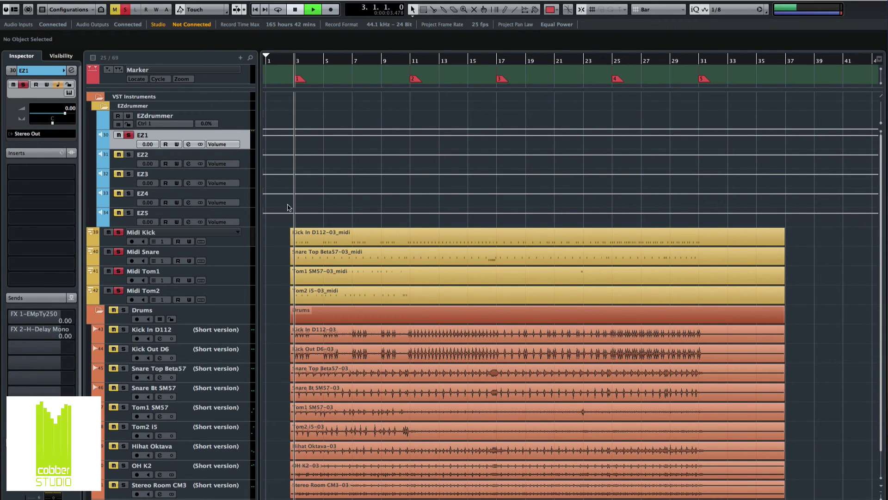
click(129, 135)
click(129, 154)
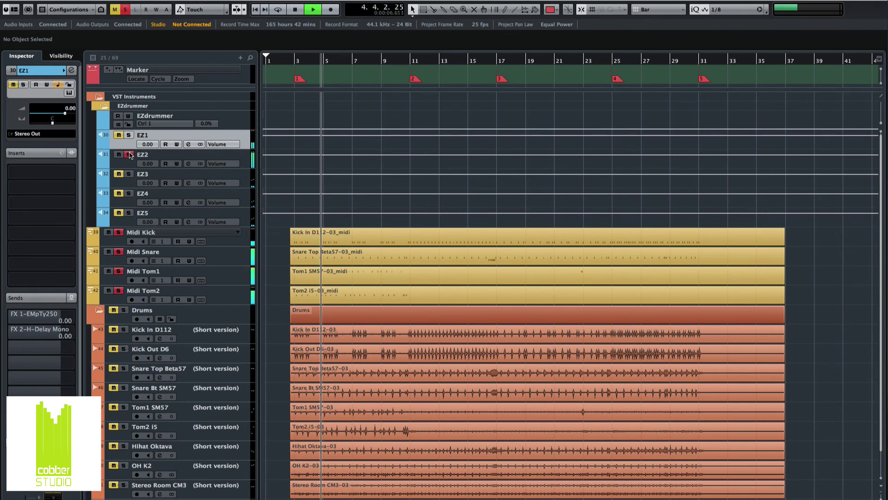
click(129, 160)
key(space)
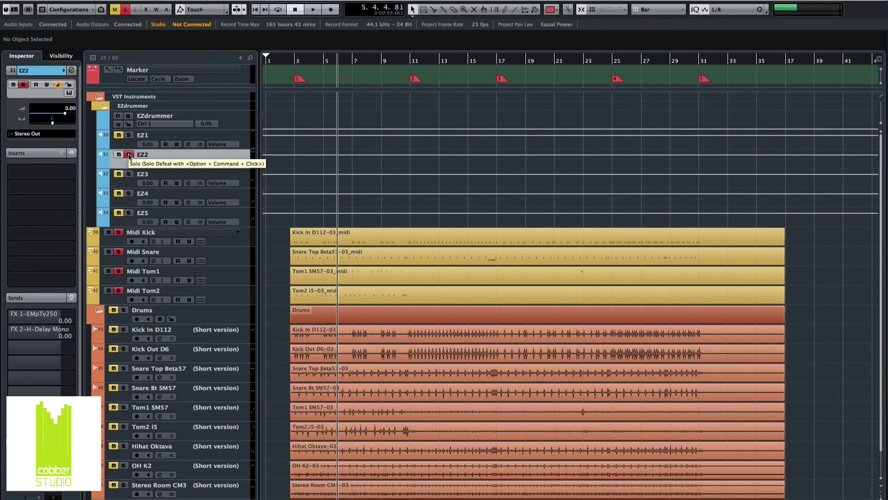
click(129, 156)
- Solo and play the EZ3, EZ4 and EZ5 output channels in turn to check their signals, leaving none soloed
click(130, 175)
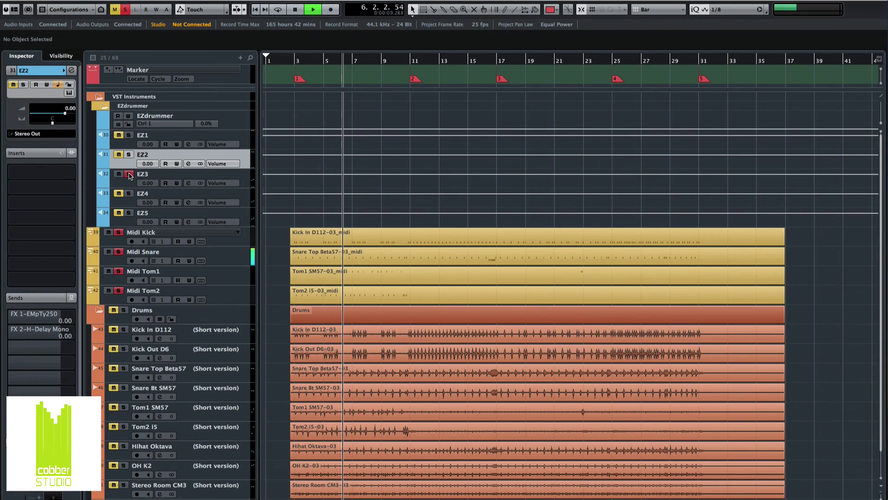
key(space)
click(130, 174)
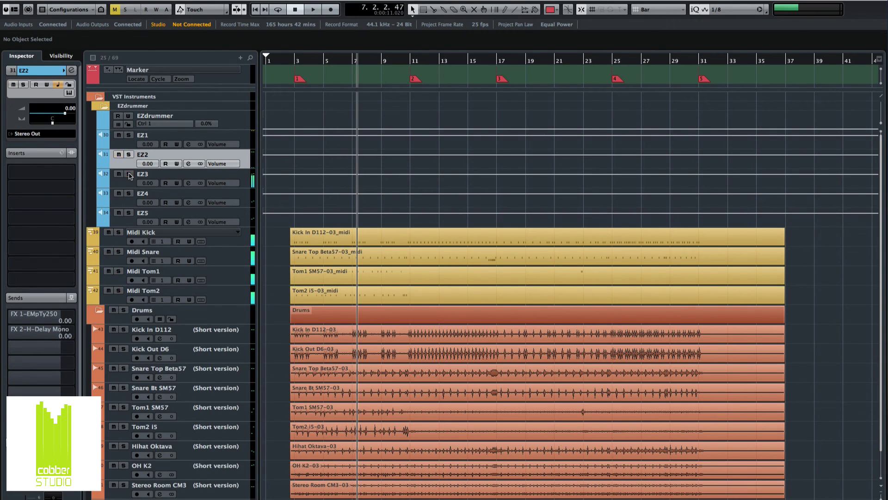
click(129, 194)
key(space)
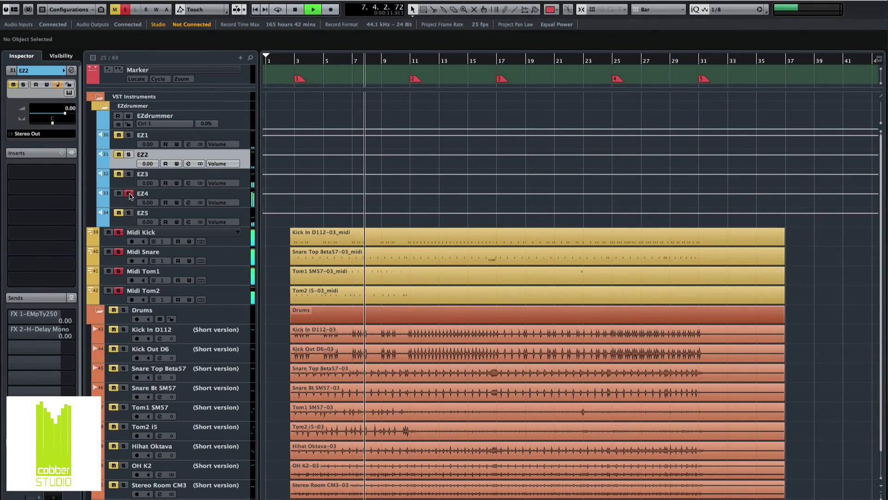
key(space)
click(130, 195)
click(131, 213)
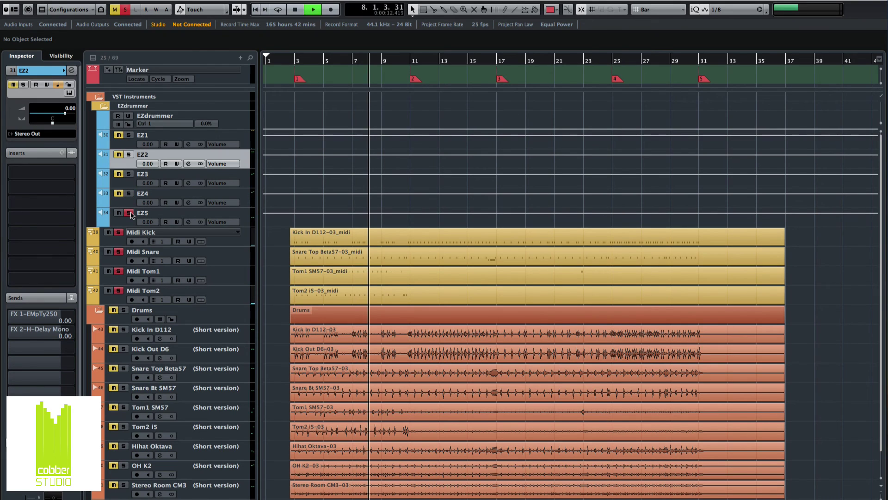
key(space)
click(131, 214)
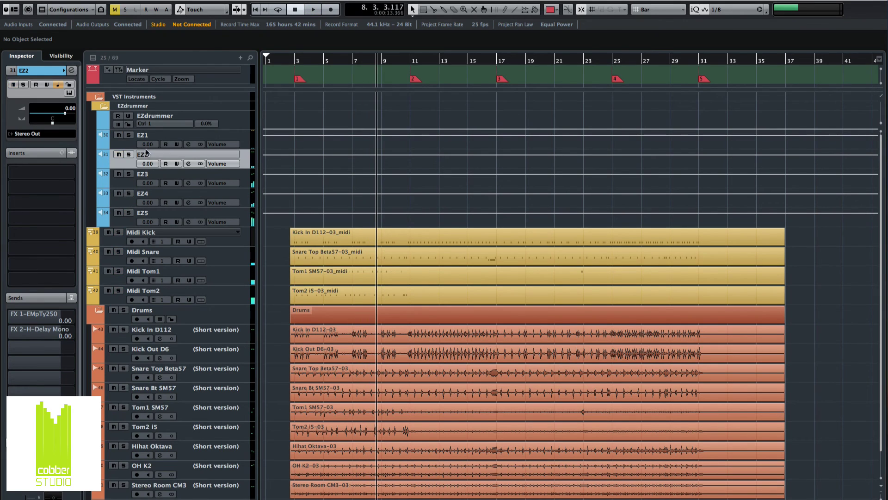
- Rename the five EZdrummer output channels EZ1 Kick, EZ2 Snare, EZ3 Toms, EZ4 OH and EZ5 Room
double_click(149, 137)
text(Ki)
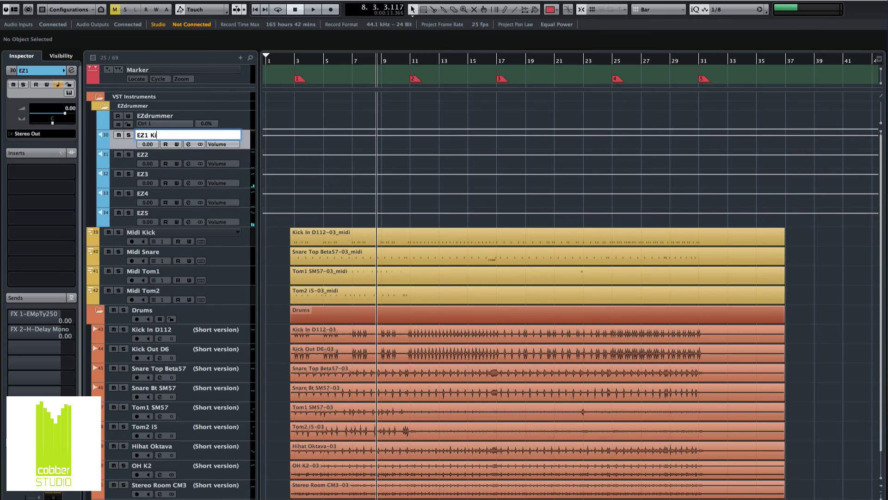
text(ck)
key(Tab)
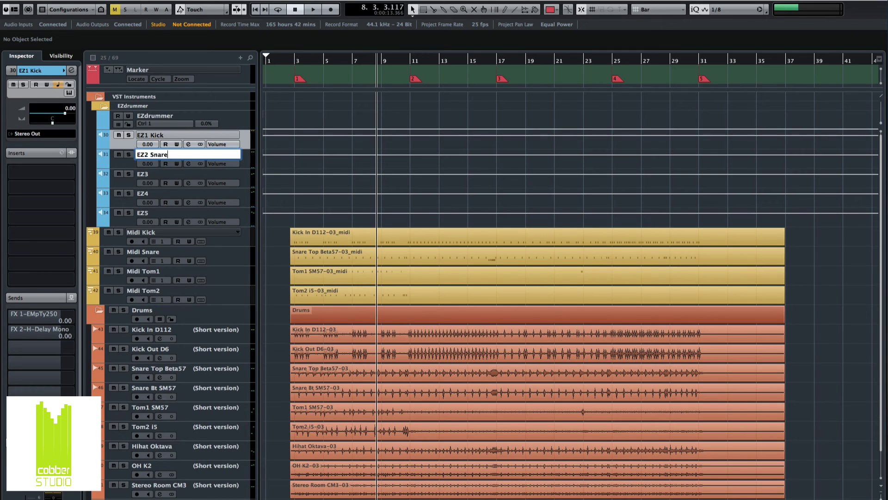
key(Tab)
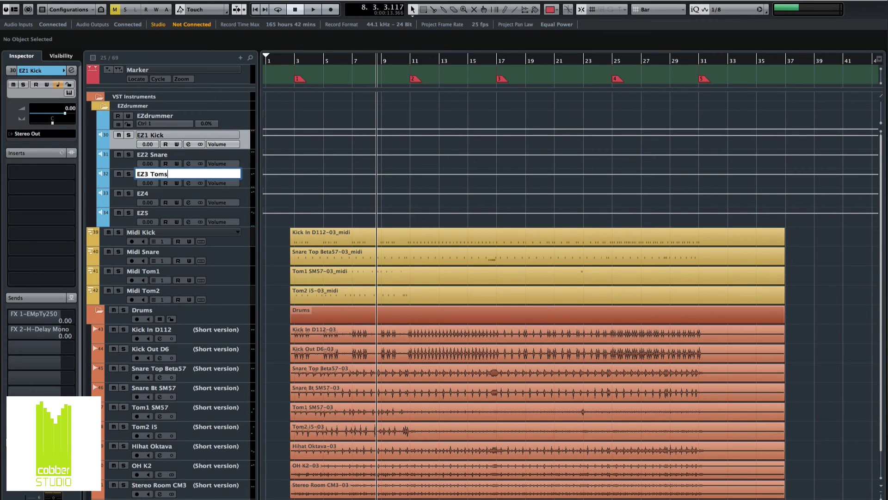
key(Tab)
text(OH)
key(Tab)
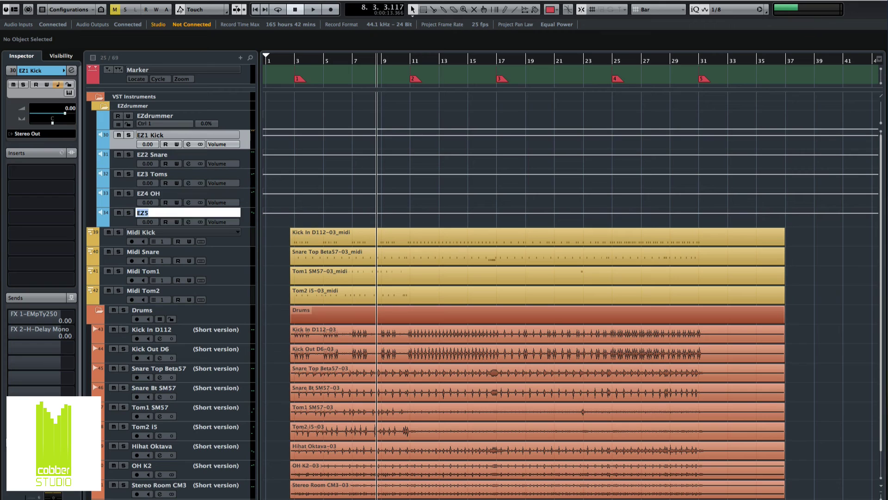
text(Room)
key(Return)
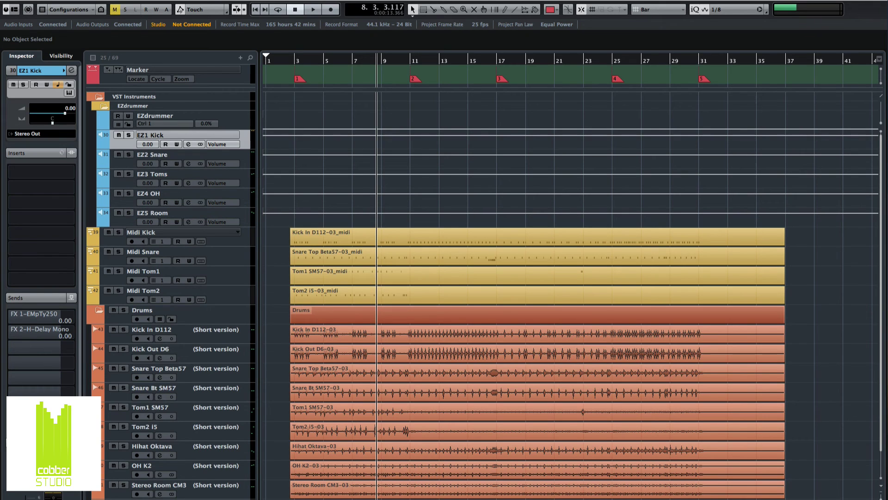
- Move the four MIDI drum tracks, Midi Kick through Midi Tom2, above the VST Instruments folder
key(space)
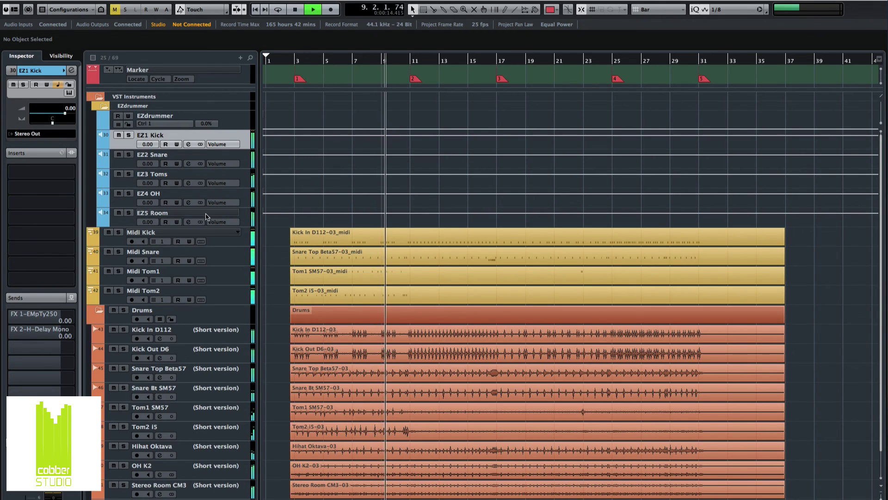
key(space)
click(236, 294)
shift+click(233, 244)
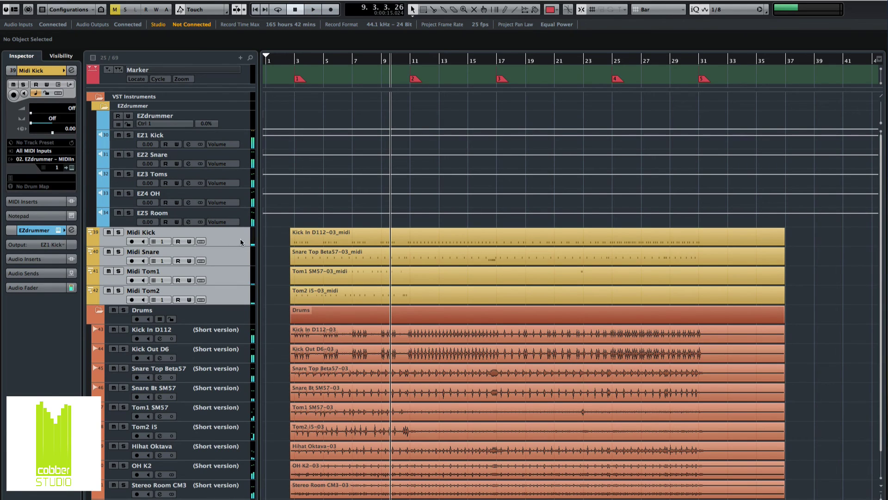
drag(240, 237, 237, 118)
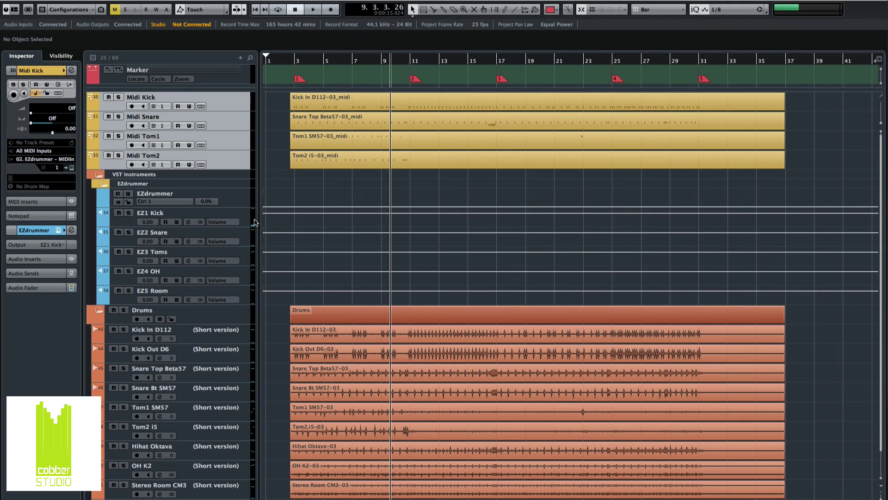
- Play the recorded kit together with EZdrummer from around bar 9 and check the signals across all tracks
key(space)
scroll(310, 218, down, 1)
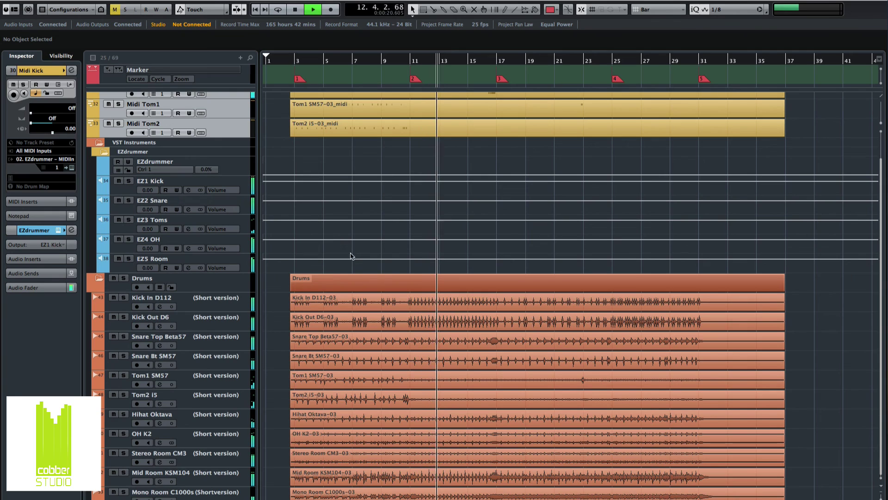
scroll(353, 258, up, 1)
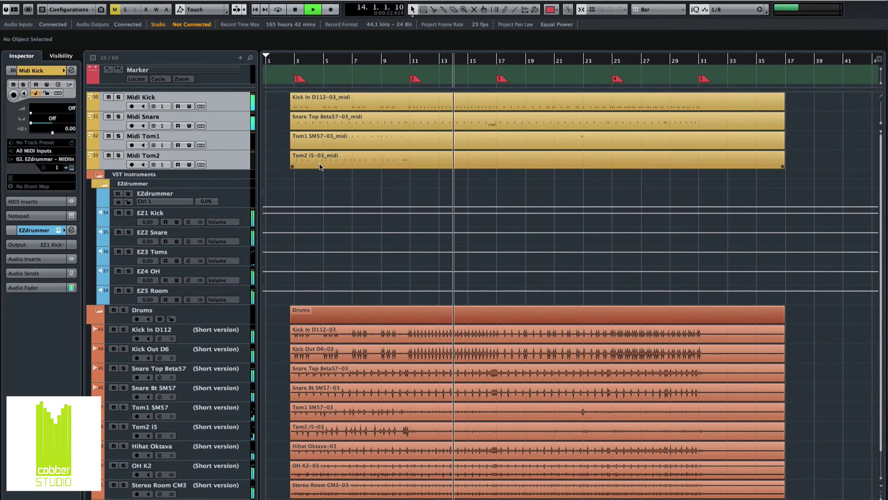
key(space)
click(232, 100)
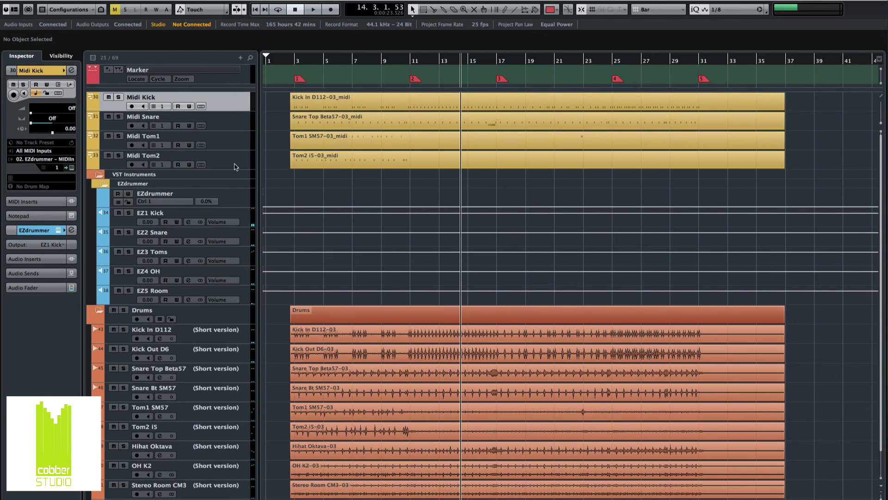
- Solo all five EZdrummer output channels, EZ1 Kick to EZ5 Room, and play them without the recorded drums
click(244, 220)
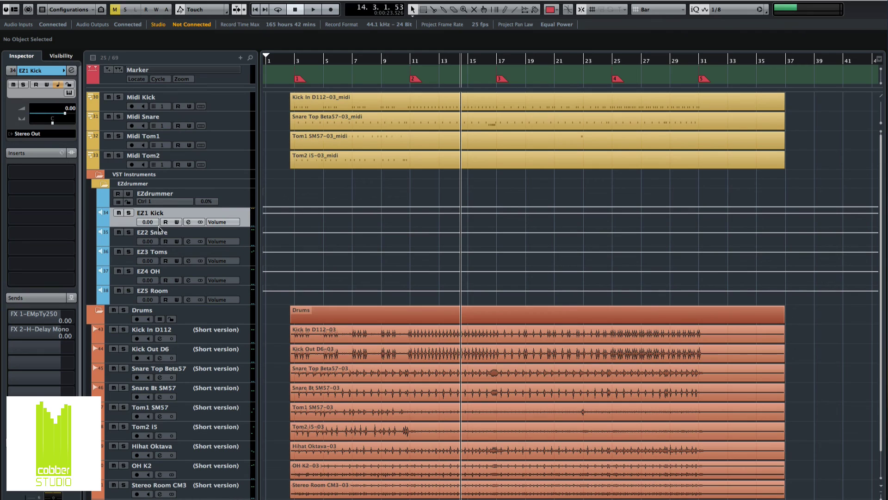
click(130, 213)
key(space)
click(129, 233)
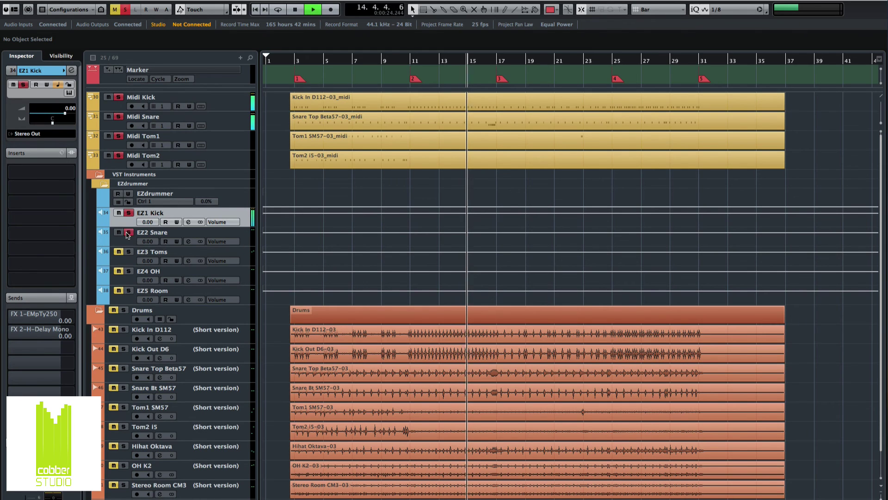
click(128, 252)
click(129, 272)
click(129, 291)
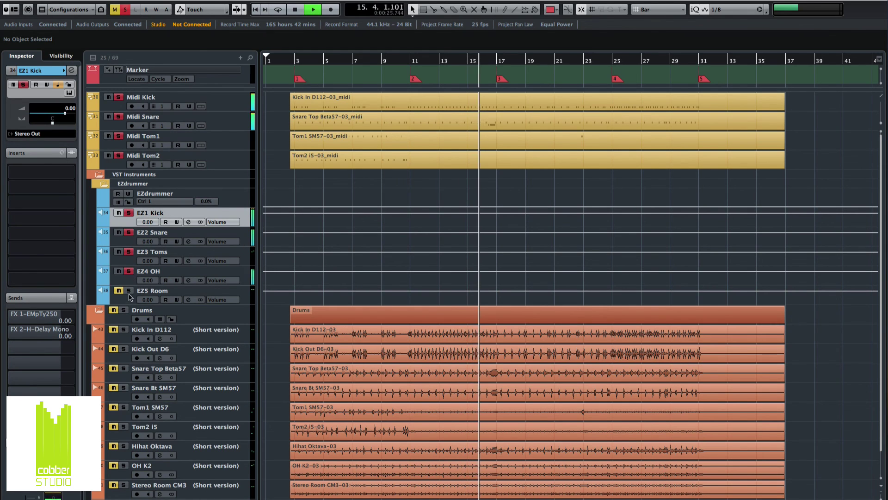
- Set the EZ5 Room channel volume to -7.58 and leave the EZdrummer outputs unsoloed
click(183, 292)
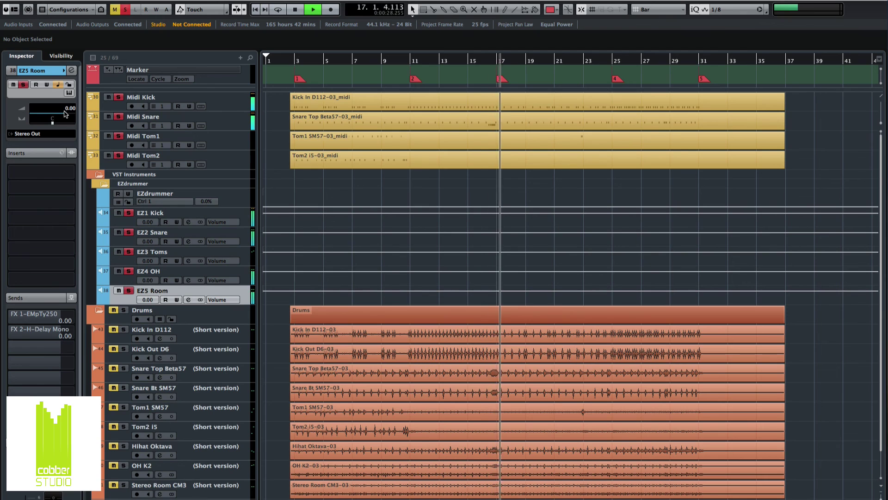
scroll(52, 114, down, 1)
scroll(53, 115, down, 15)
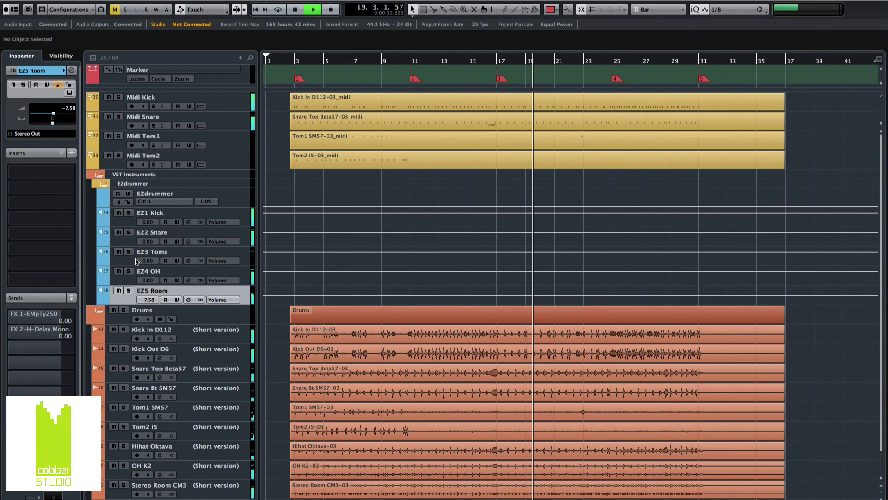
- Toggle the mutes of EZ5 Room and EZ4 OH during playback to compare their contribution to the mix
click(128, 291)
click(118, 291)
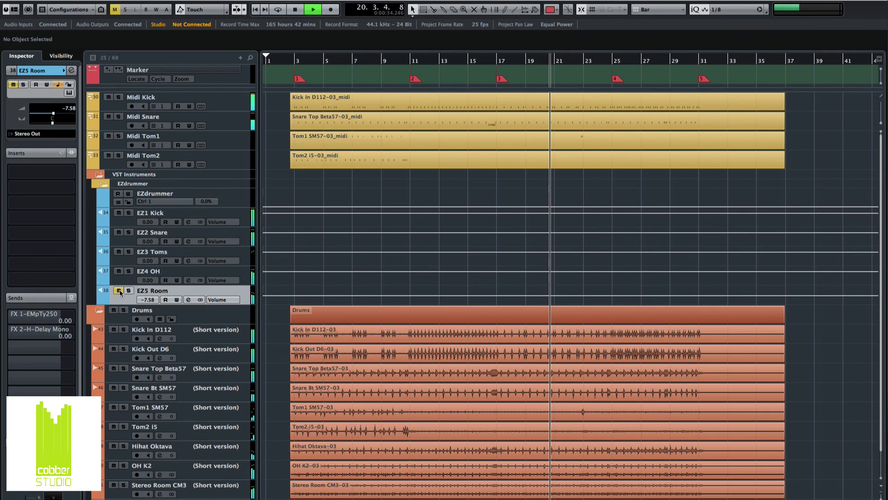
click(119, 271)
click(118, 271)
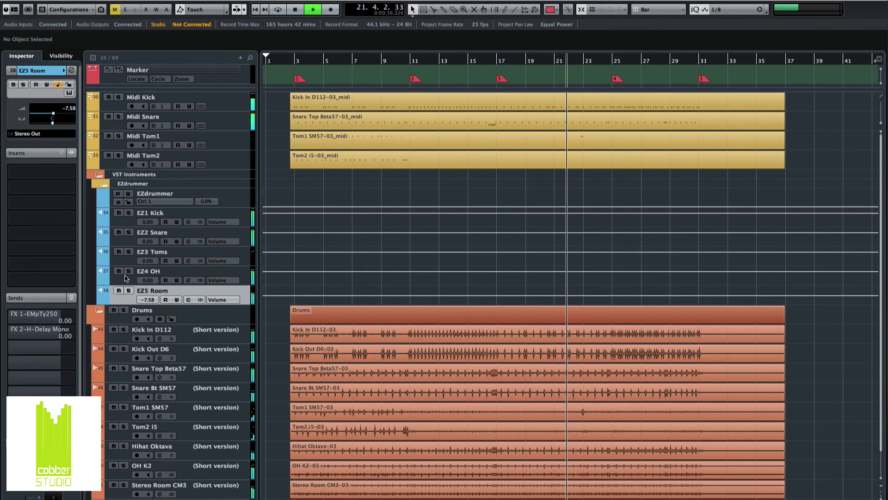
- Listen to EZ4 OH soloed, unsolo it and mute the channel
click(128, 271)
key(space)
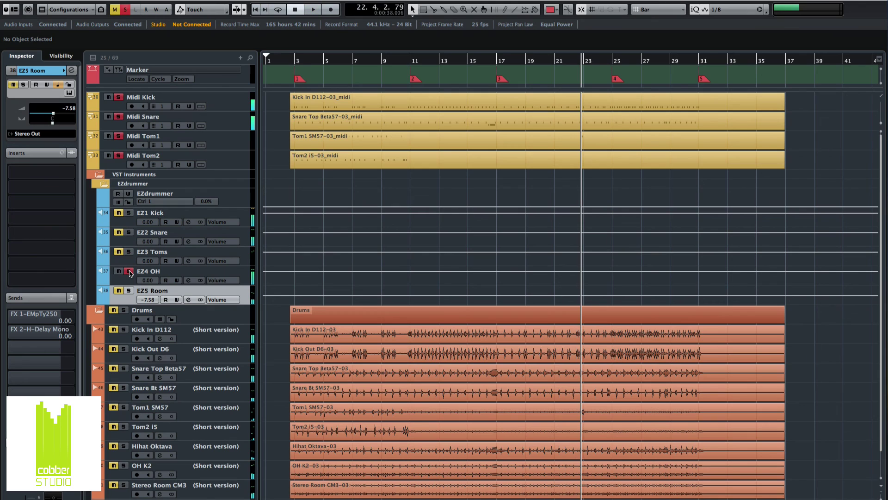
click(129, 272)
click(120, 272)
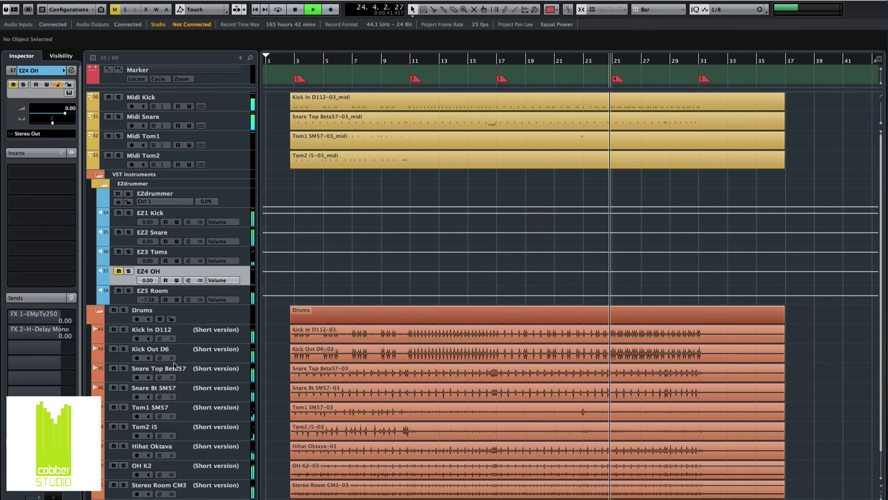
- Mute the recorded kick, snare and tom tracks and play from bar 3 to hear EZdrummer in their place
key(space)
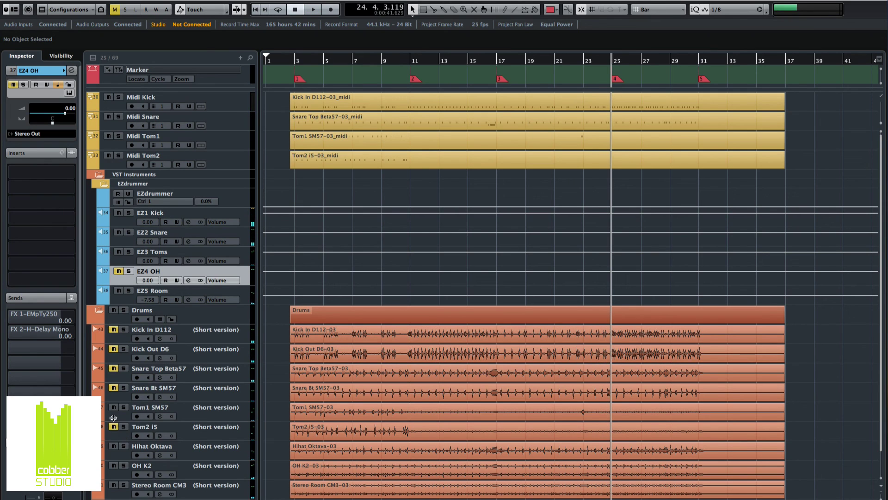
click(289, 58)
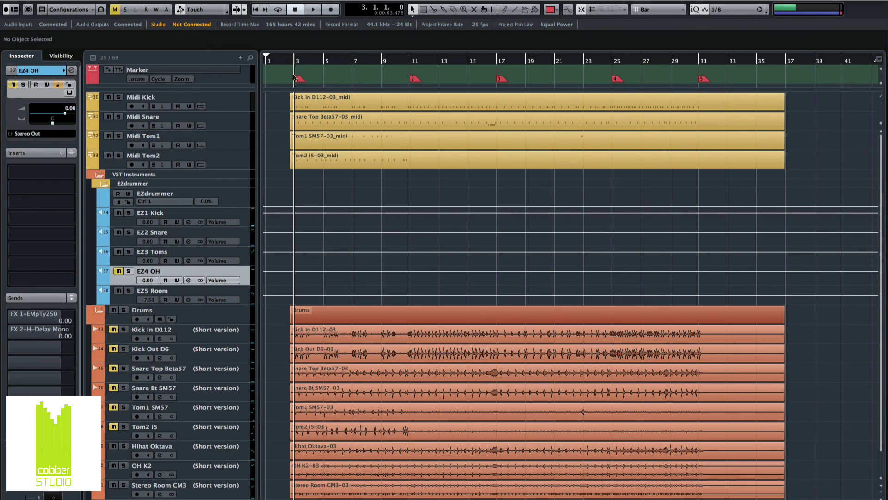
key(space)
scroll(326, 236, down, 2)
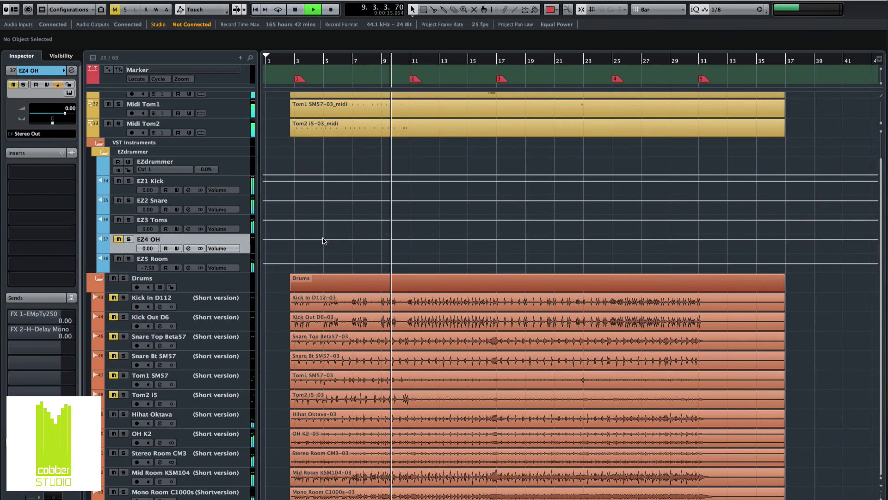
key(space)
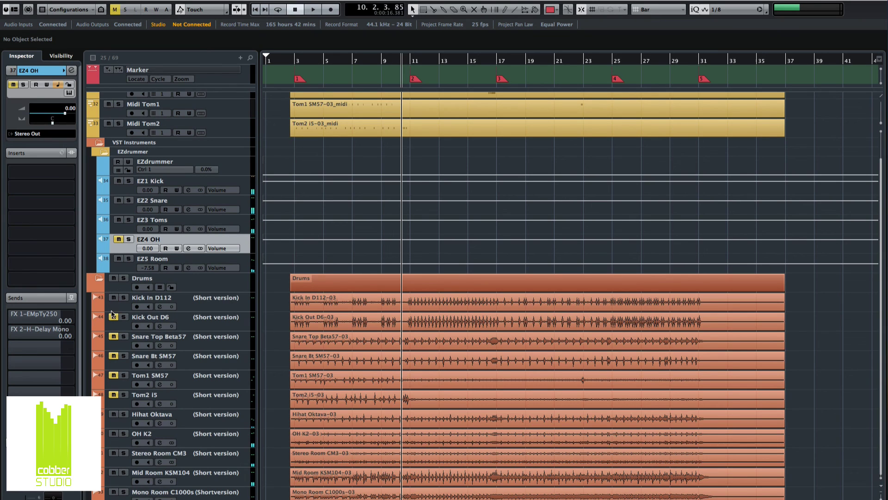
- Unmute the recorded kick, snare and tom tracks in the Drums folder
click(110, 346)
click(113, 356)
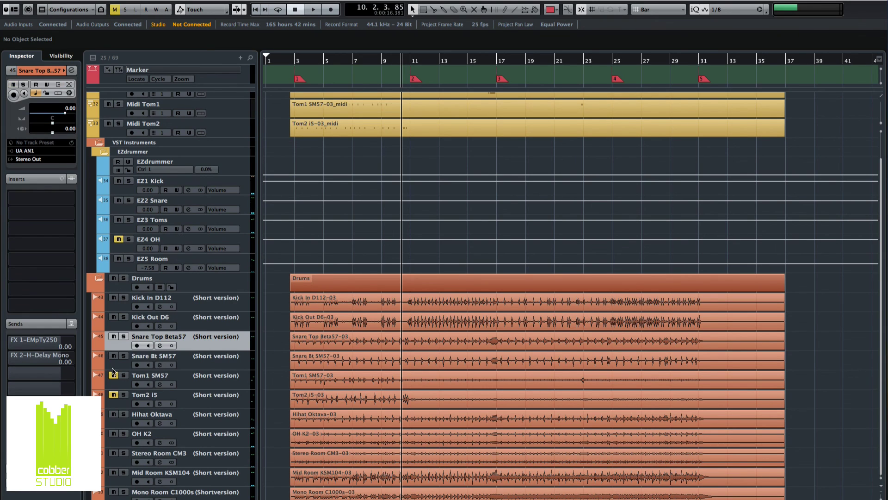
click(114, 375)
click(113, 395)
- Solo the Drums folder and play from bar 3 to hear the recorded kit alone
click(123, 278)
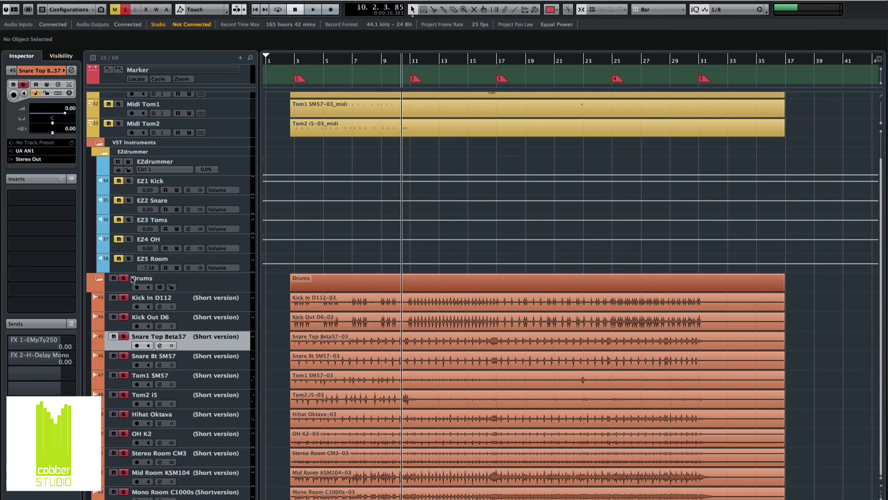
click(293, 61)
key(space)
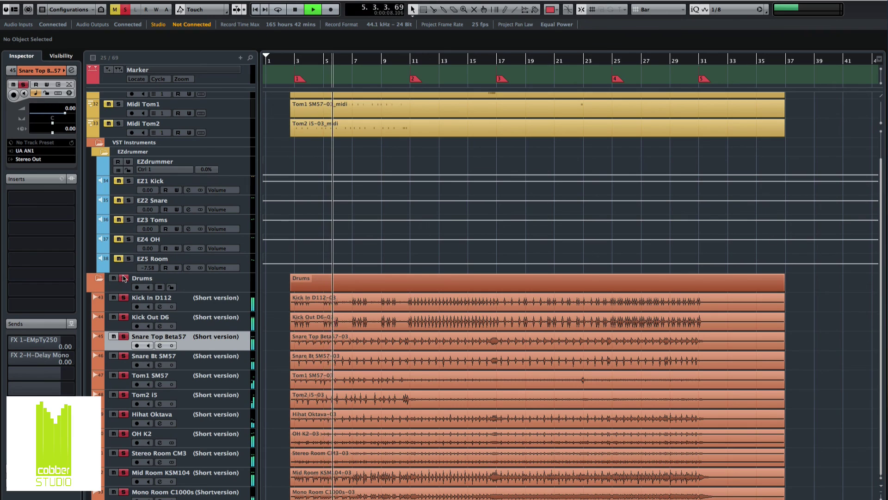
key(space)
- Unsolo the Drums folder and play from bar 3 to hear the recorded kit blended with EZdrummer
click(123, 278)
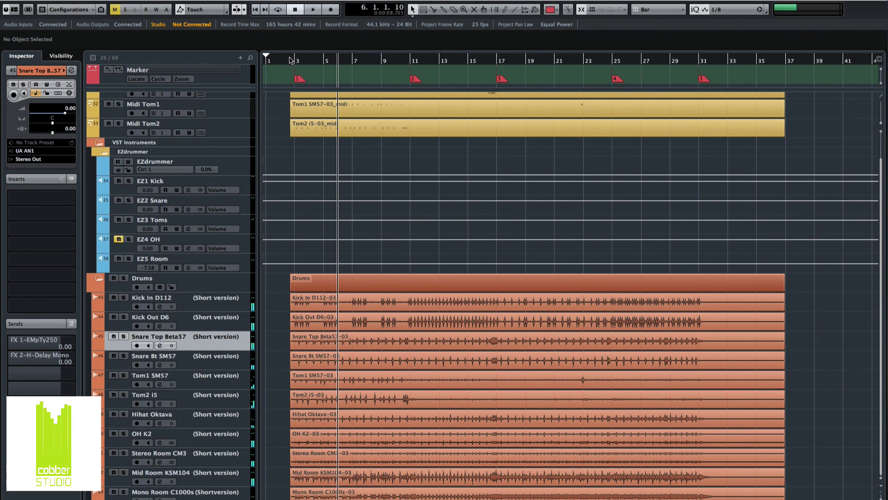
click(291, 60)
key(space)
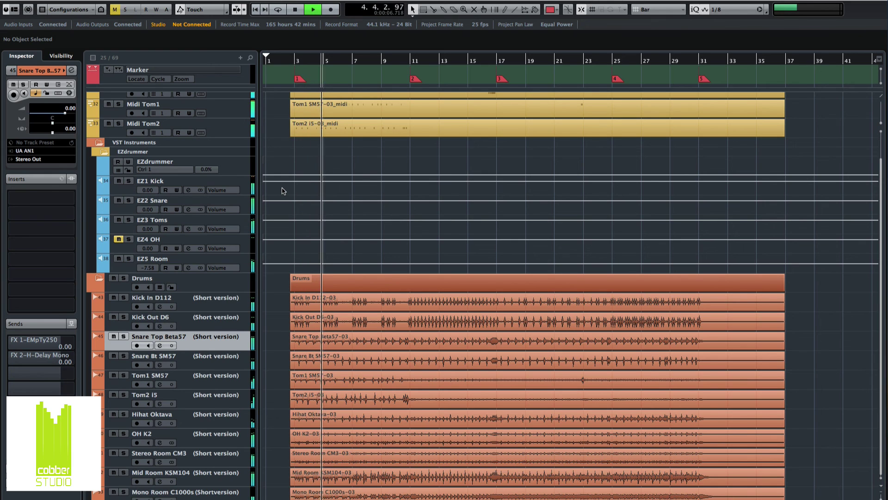
key(space)
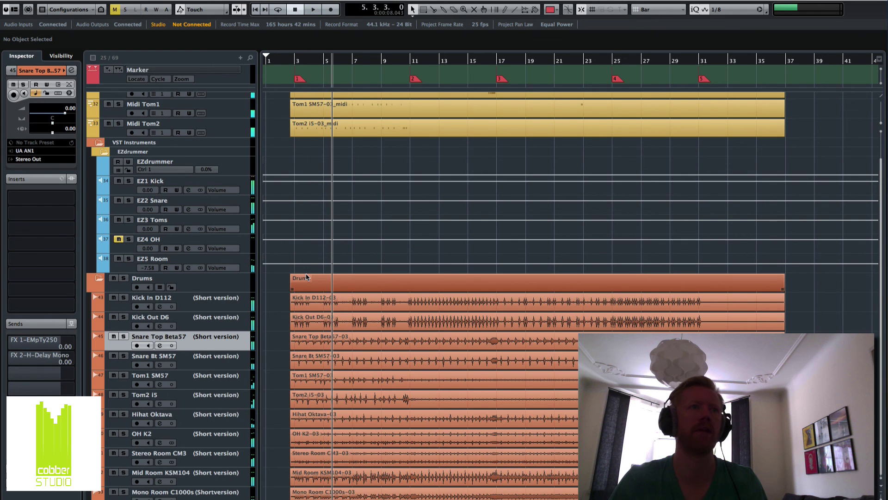
- Return to bar 3 and examine the recorded Kick In D112 and Kick Out D6 tracks more closely
click(125, 193)
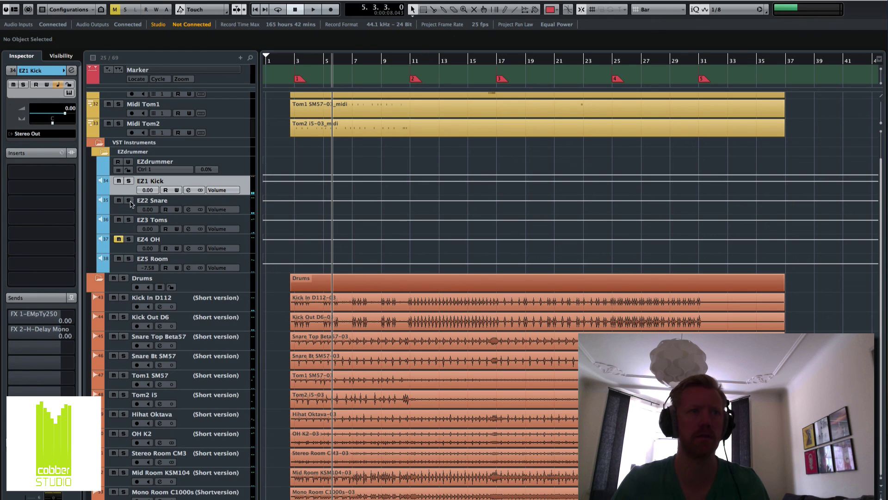
click(147, 303)
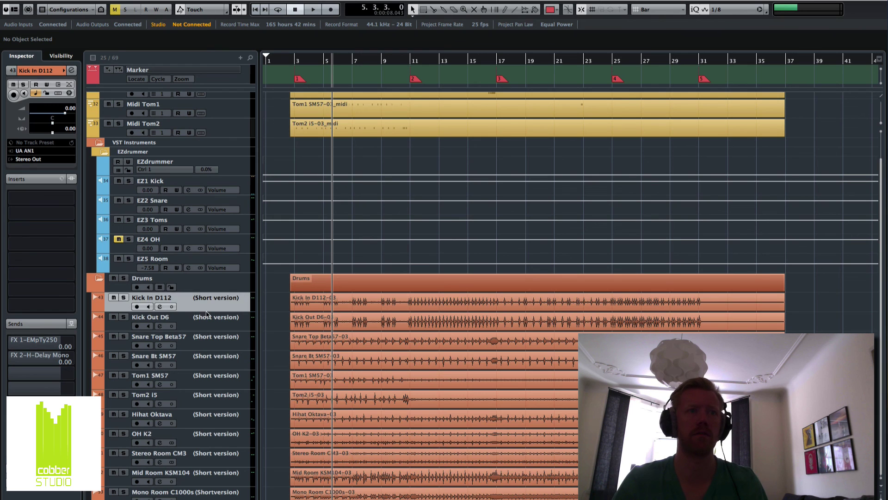
click(292, 62)
drag(292, 62, 292, 69)
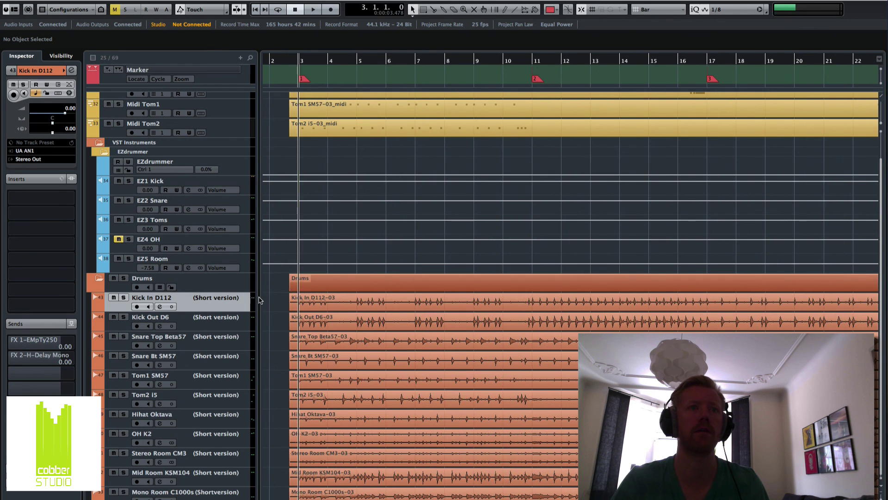
click(195, 327)
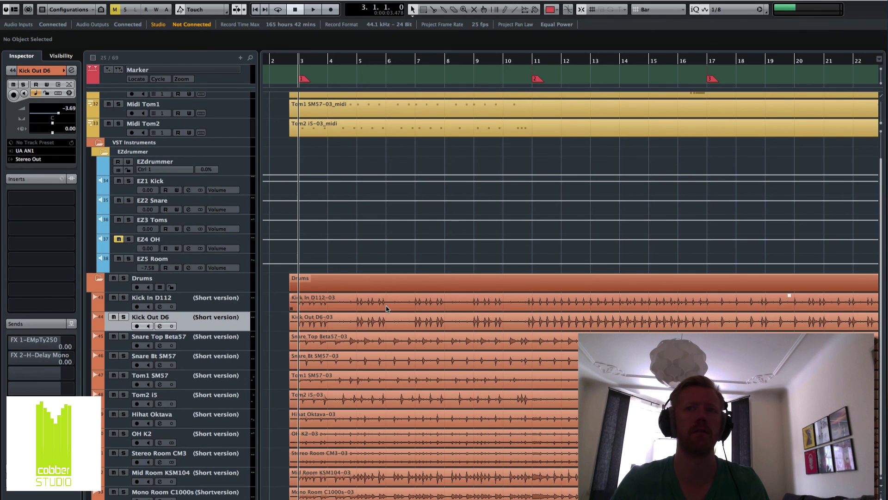